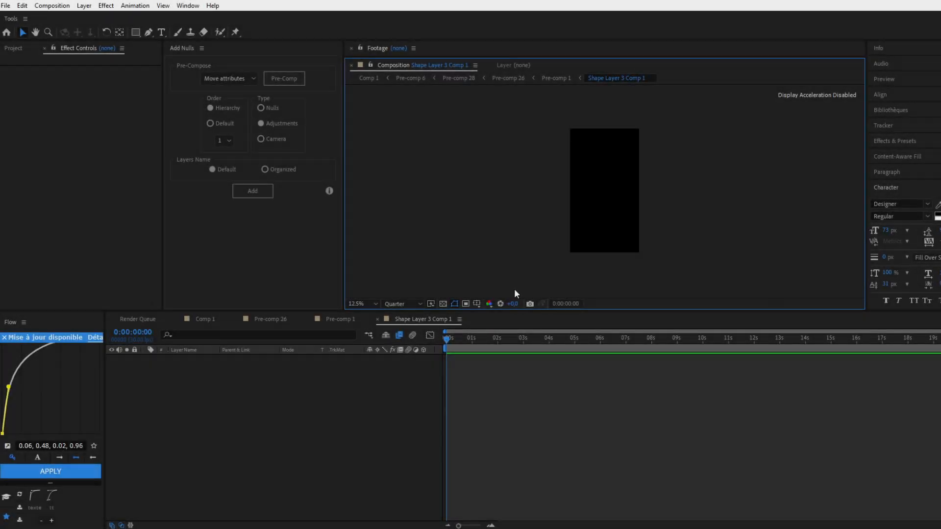
Create a black solid layer in the composition and apply the 4-Color Gradient effect to it
right_click(489, 392)
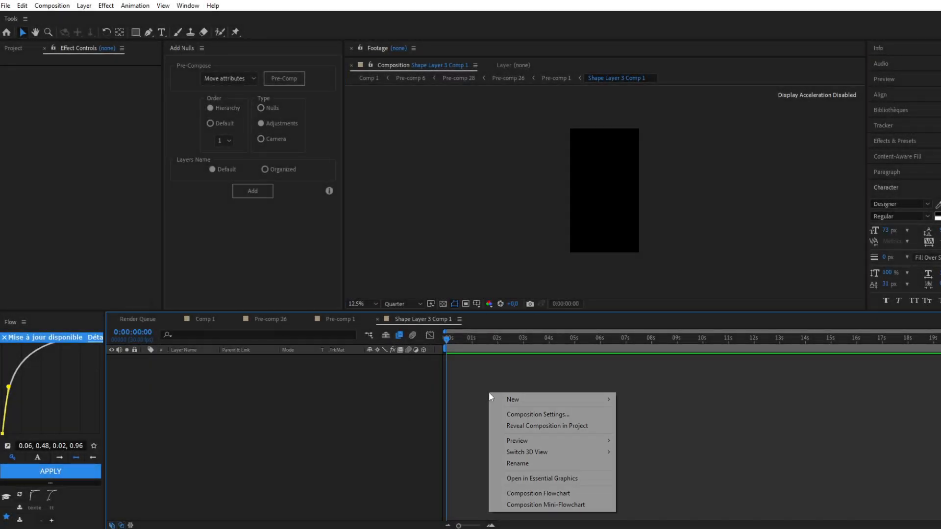
mouse_move(569, 398)
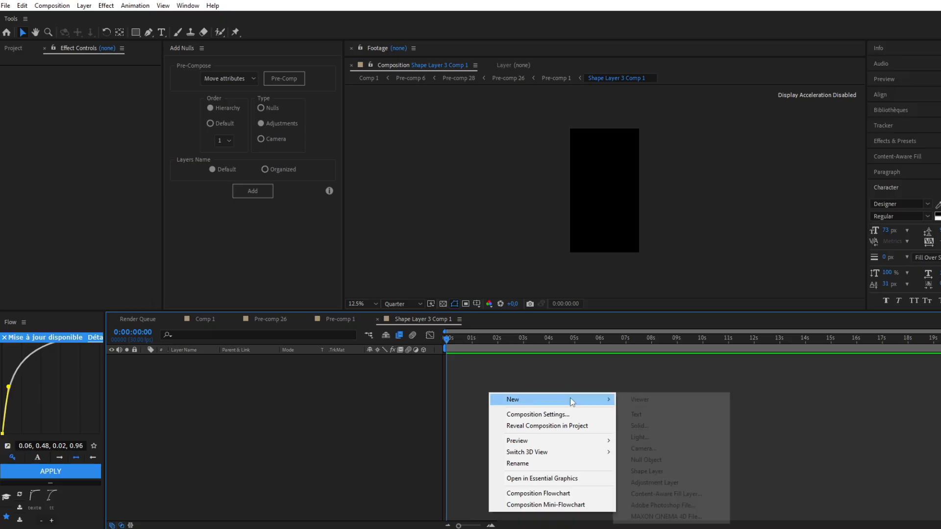
left_click(639, 426)
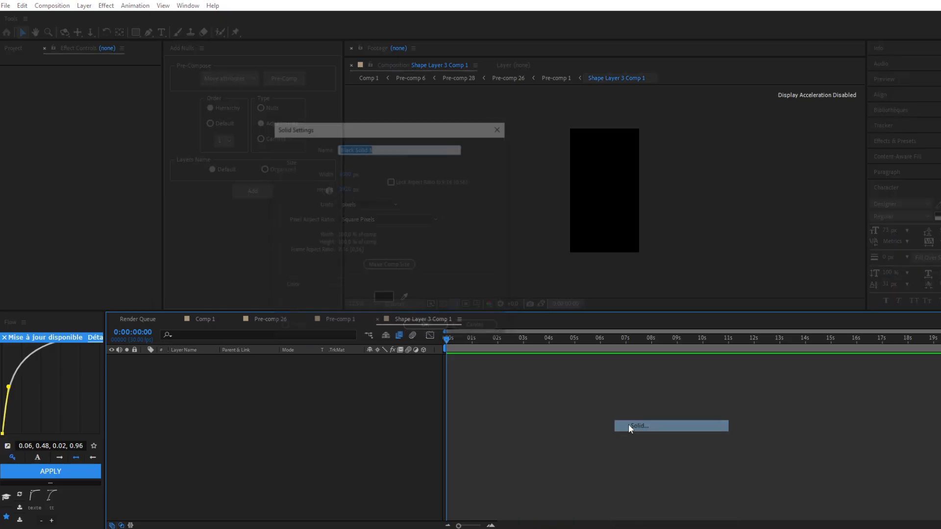
left_click(425, 325)
key("ctrl+space")
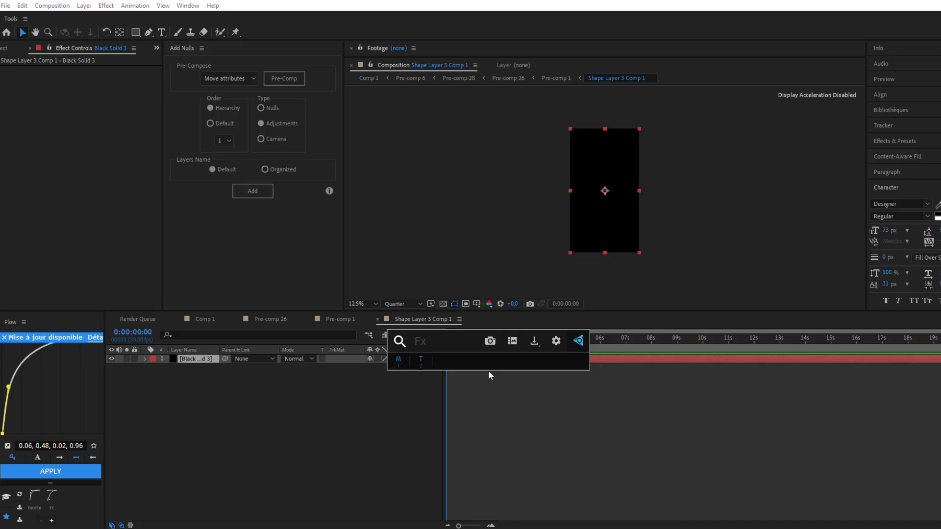
type("4")
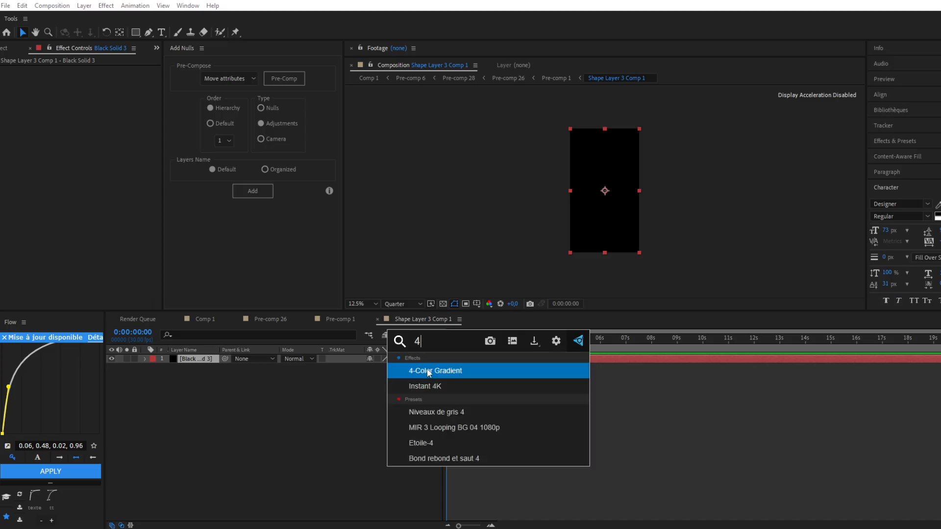
left_click(430, 371)
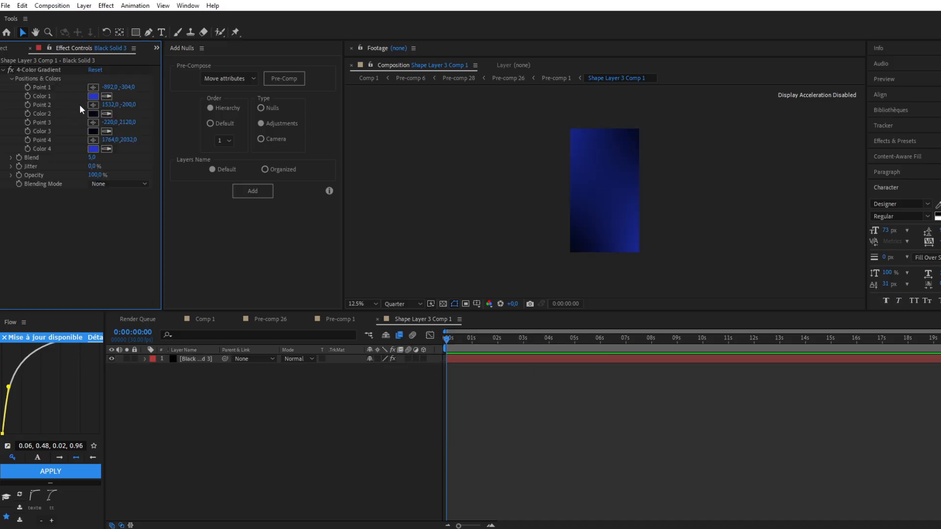
Reposition the solid's gradient points outside the frame: Point 1 -780,-456, Point 2 1652,-248, Point 3 -836,2272, Point 4 1588,1872
left_click(81, 163)
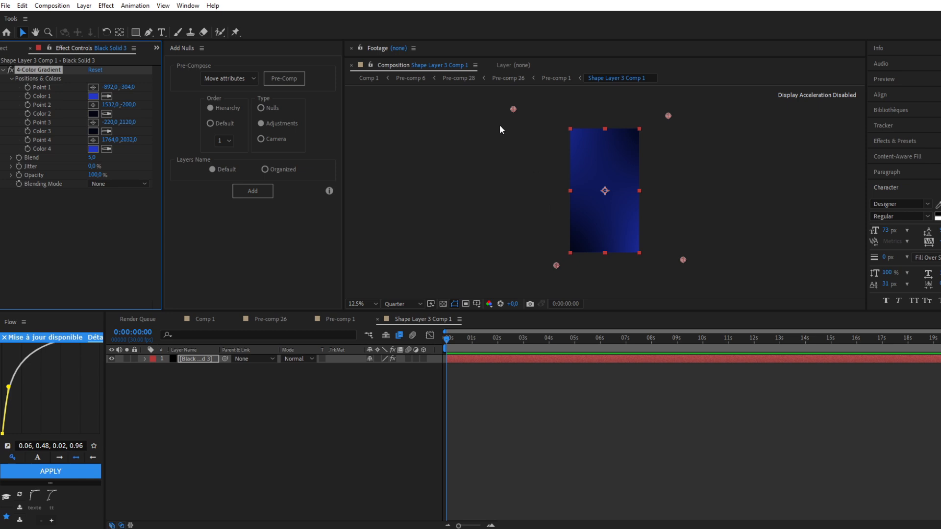
left_click_drag(515, 110, 517, 109)
left_click_drag(668, 115, 676, 113)
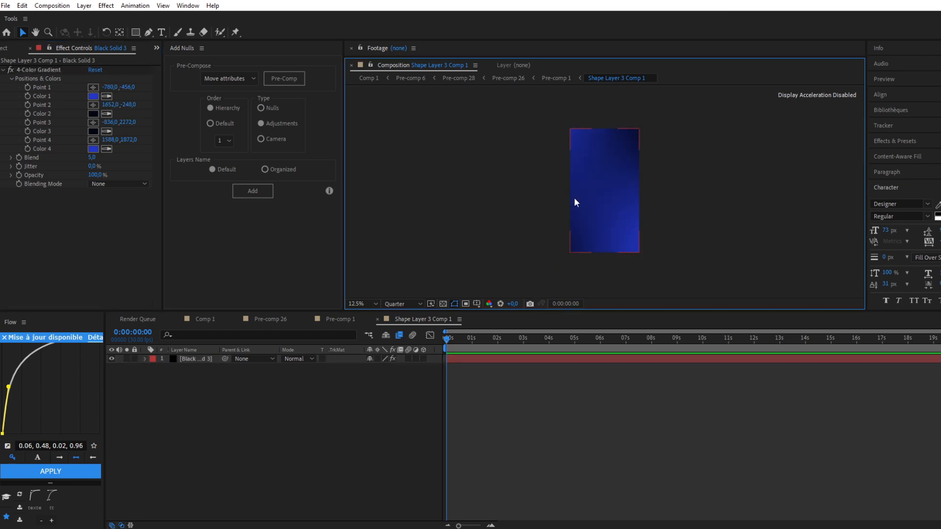
Draw a square about 464 px wide in the centre of the composition as a new shape layer
key("period")
left_click(135, 33)
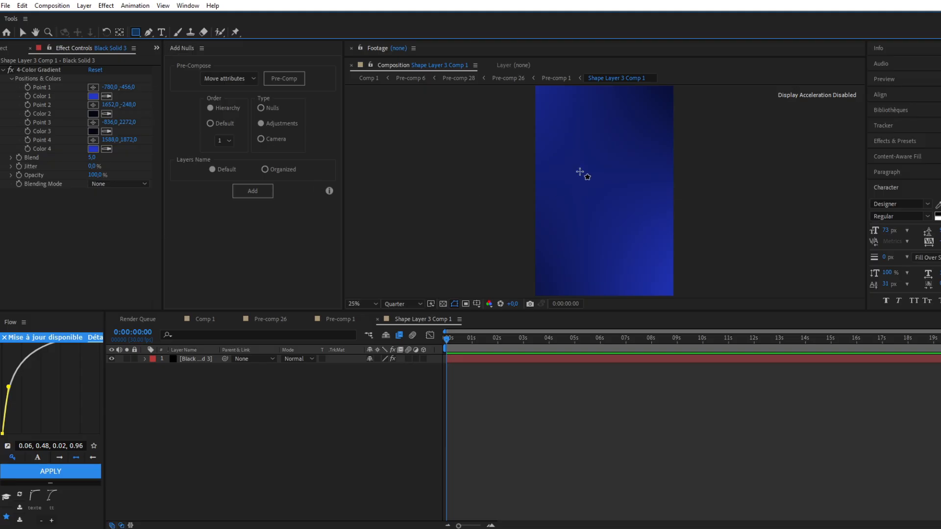
left_click_drag(580, 172, 635, 222)
key("v")
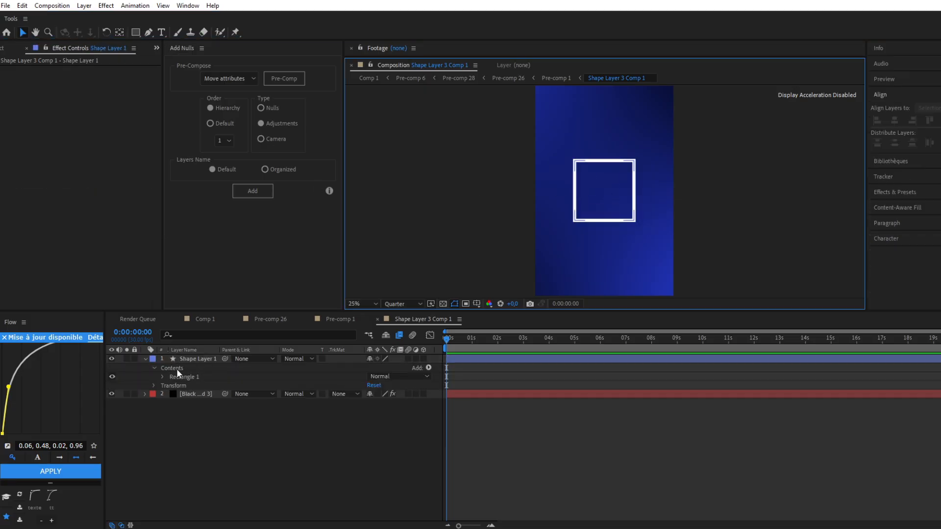
Show the square's fill and hide its stroke in the Rectangle 1 contents
left_click(162, 377)
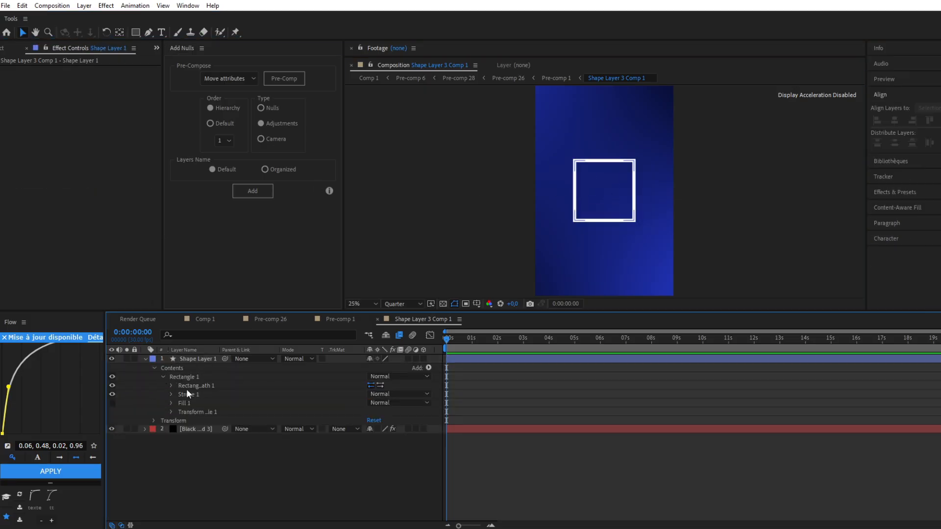
left_click(111, 403)
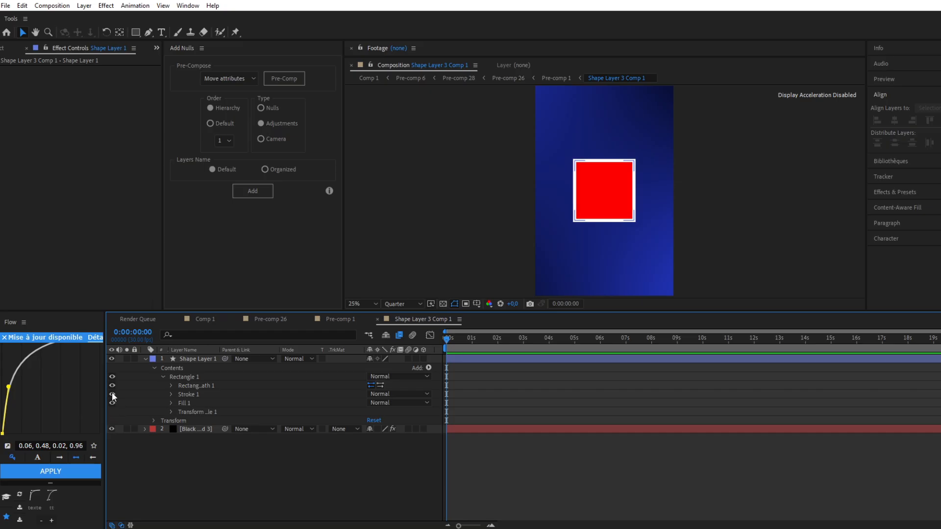
left_click(111, 395)
Apply the 4-Color Gradient effect to the square's shape layer and select the effect to adjust its colour points
left_click(470, 359)
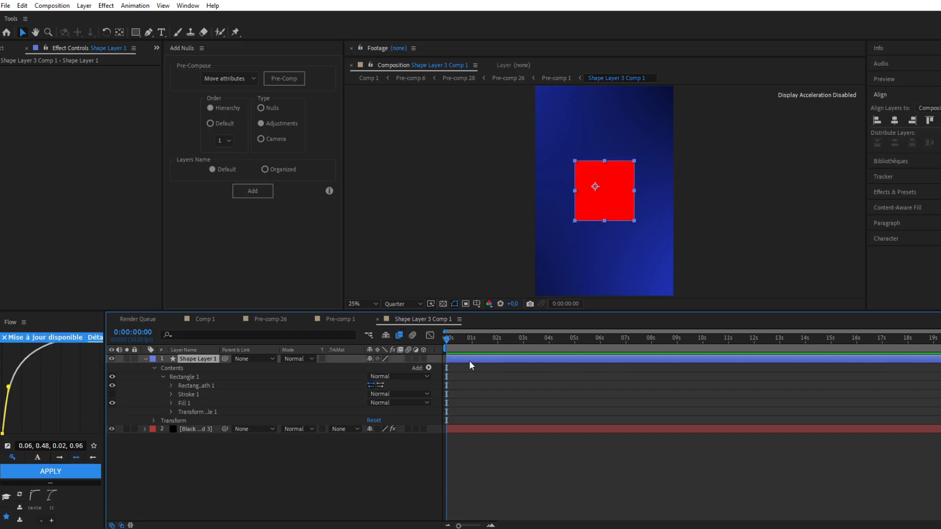
key("ctrl+space")
type("4")
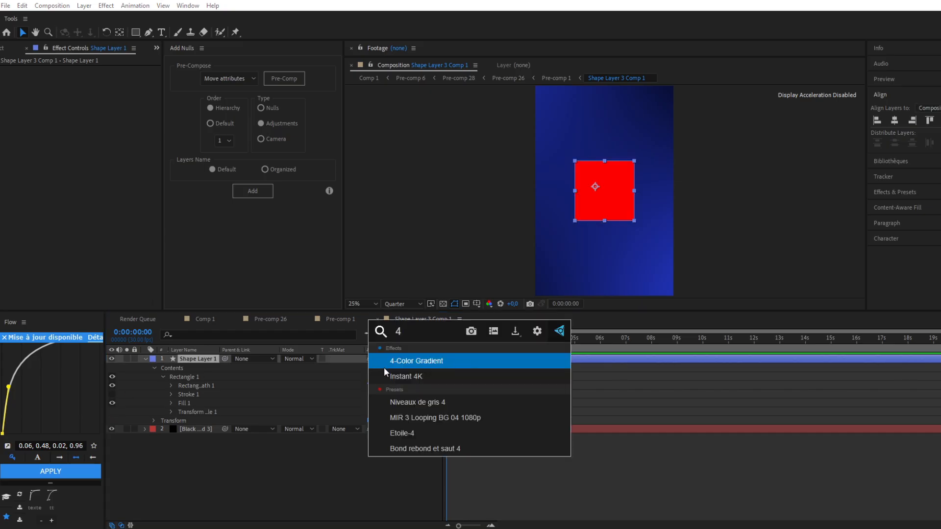
left_click(426, 361)
left_click(35, 69)
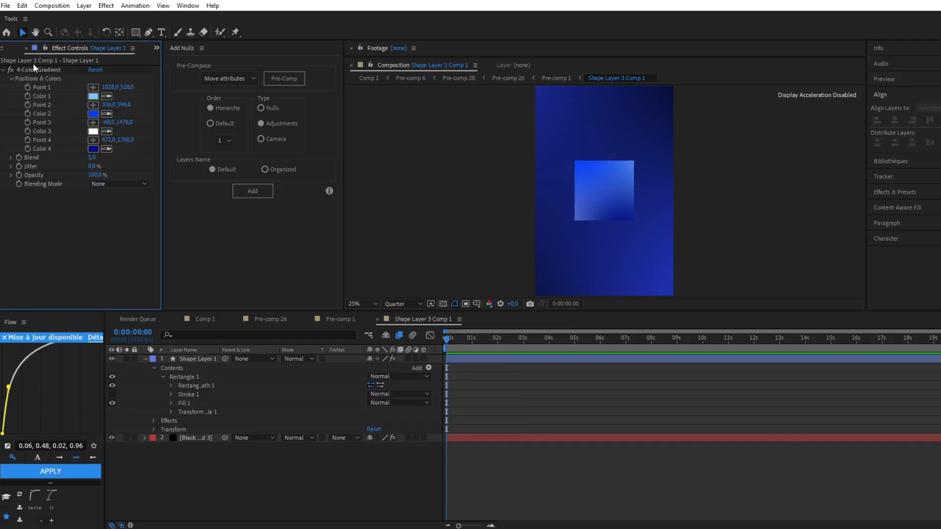
Round the square's corners by setting its rectangle path roundness to 63
left_click(171, 386)
left_click_drag(370, 413, 375, 412)
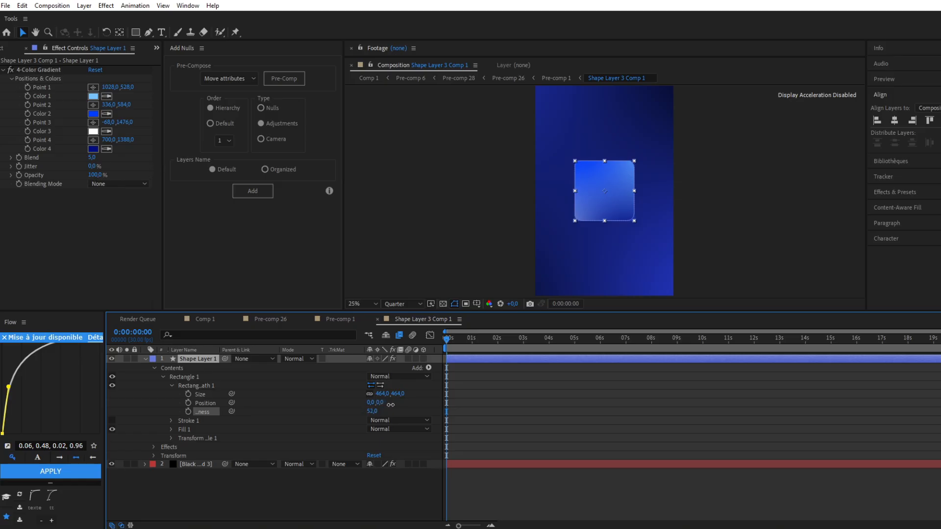
left_click_drag(390, 405, 396, 404)
left_click(677, 240)
Apply the CC Light Sweep effect to the rounded square's shape layer
left_click(472, 359)
key("ctrl+space")
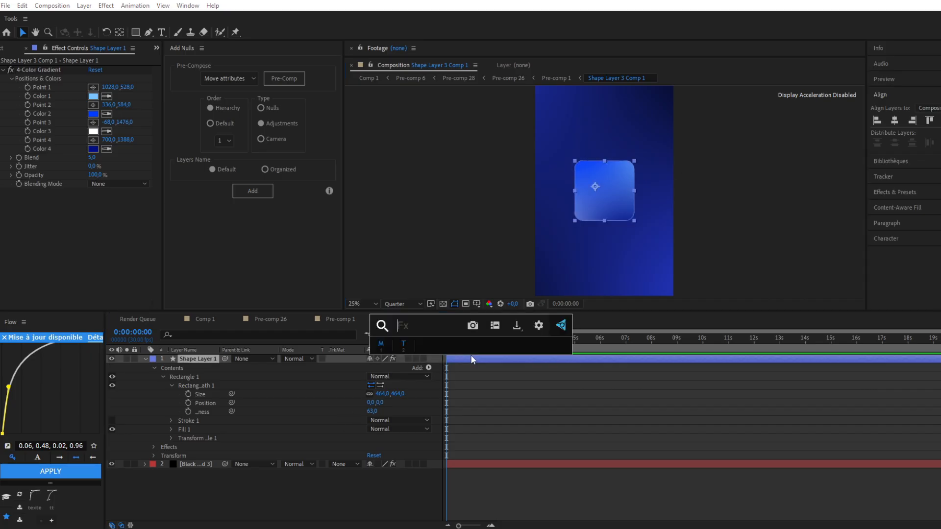
type("swee")
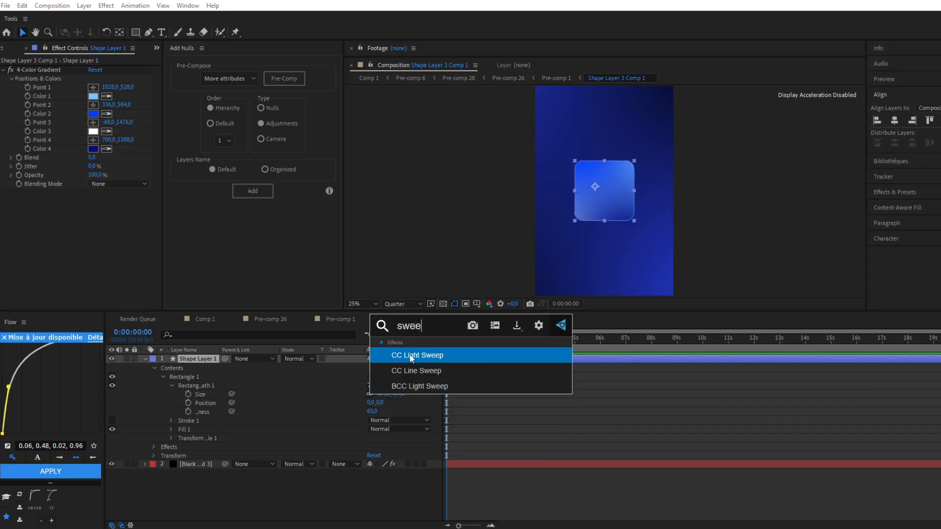
left_click(409, 354)
Centre the light sweep at 528,952 and set its sweep intensity to 0 and width to 182
left_click(604, 181)
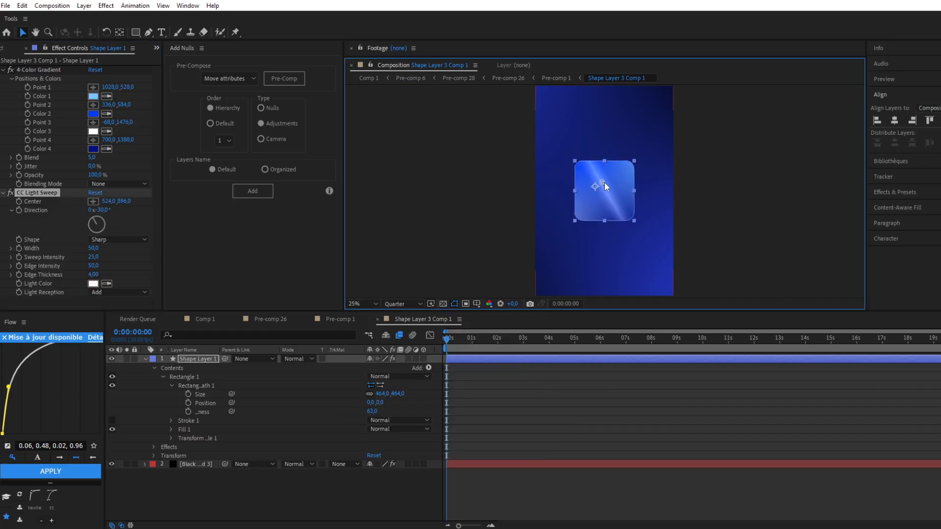
left_click_drag(603, 183, 604, 189)
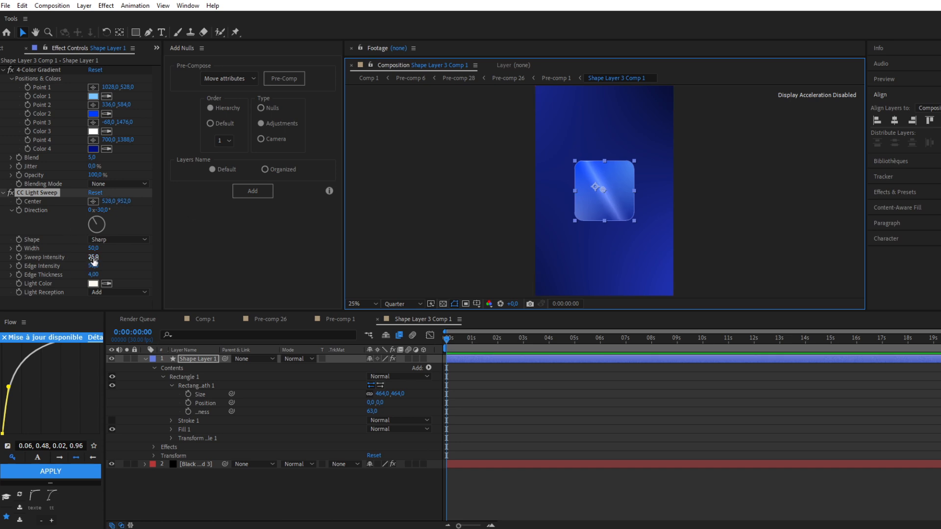
left_click_drag(94, 259, 17, 262)
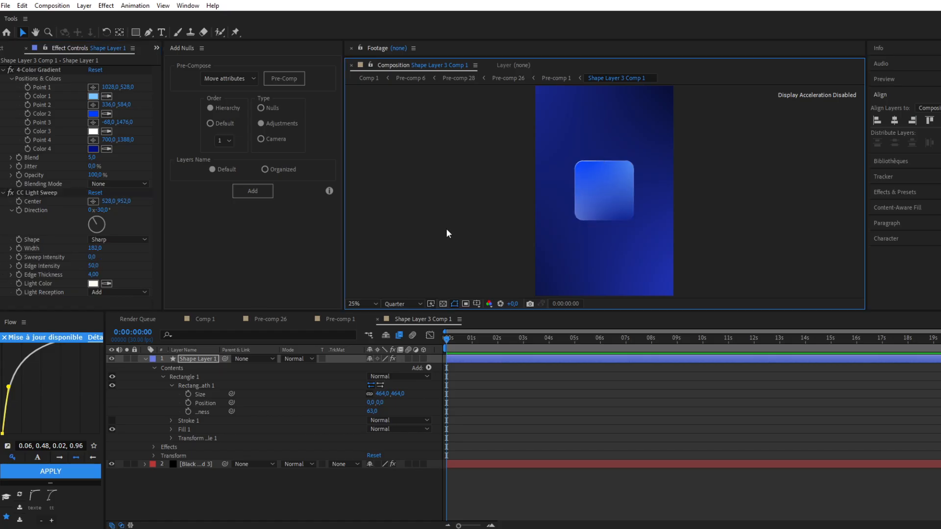
Add an Inner Glow layer style to the rounded square and set the glow colour to white
right_click(470, 359)
mouse_move(518, 203)
left_click(613, 273)
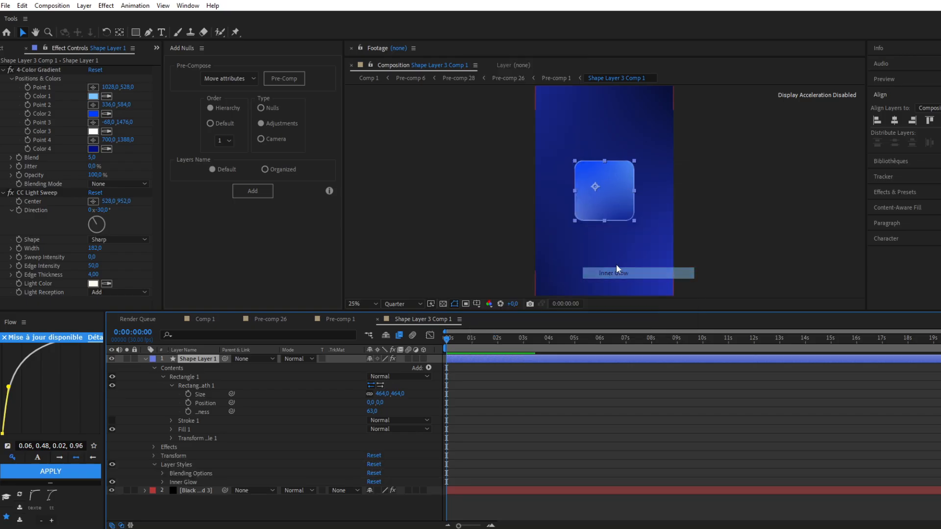
left_click(163, 482)
left_click(373, 437)
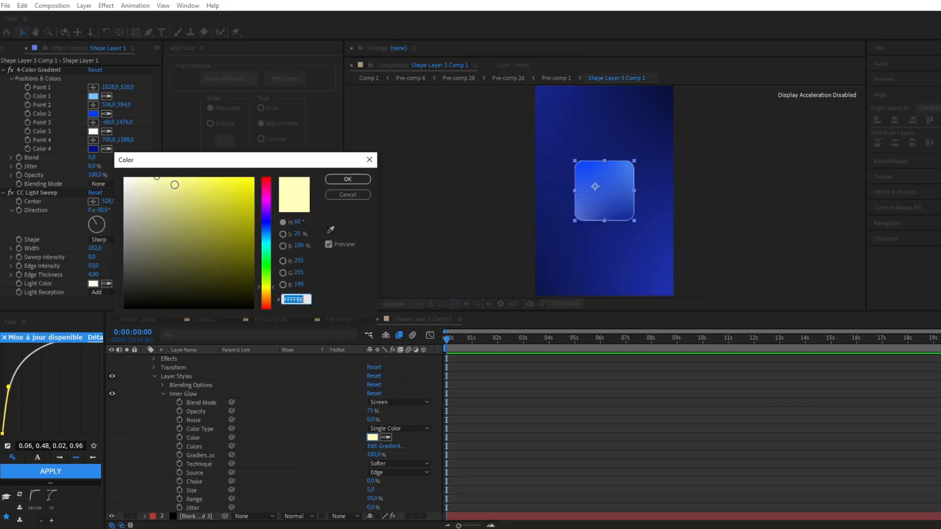
left_click(125, 178)
left_click(349, 177)
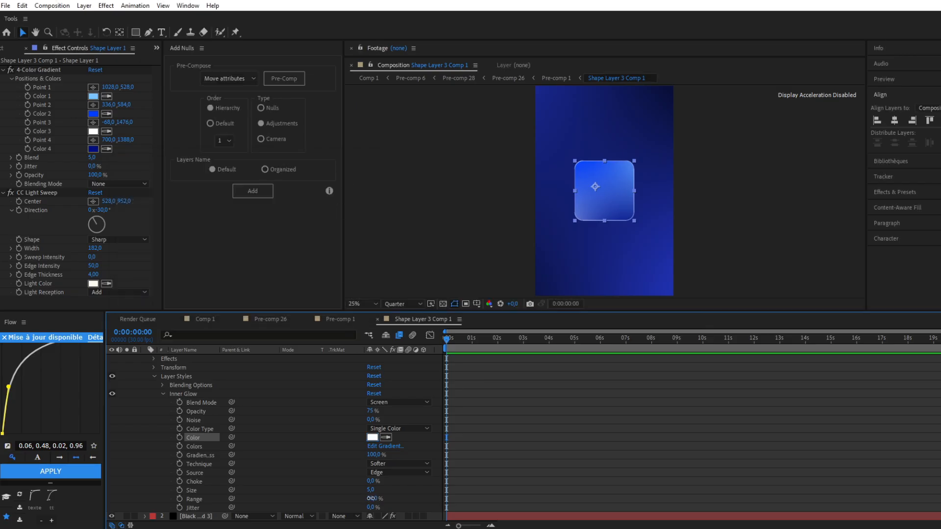
Set the Inner Glow range to 100%, size to 47 and opacity to 26%
left_click_drag(371, 498, 676, 497)
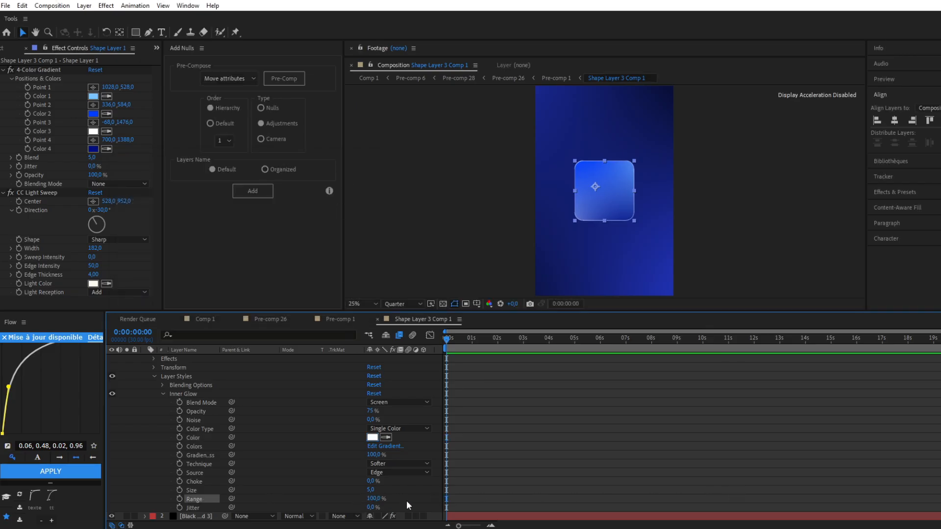
left_click_drag(370, 489, 379, 488)
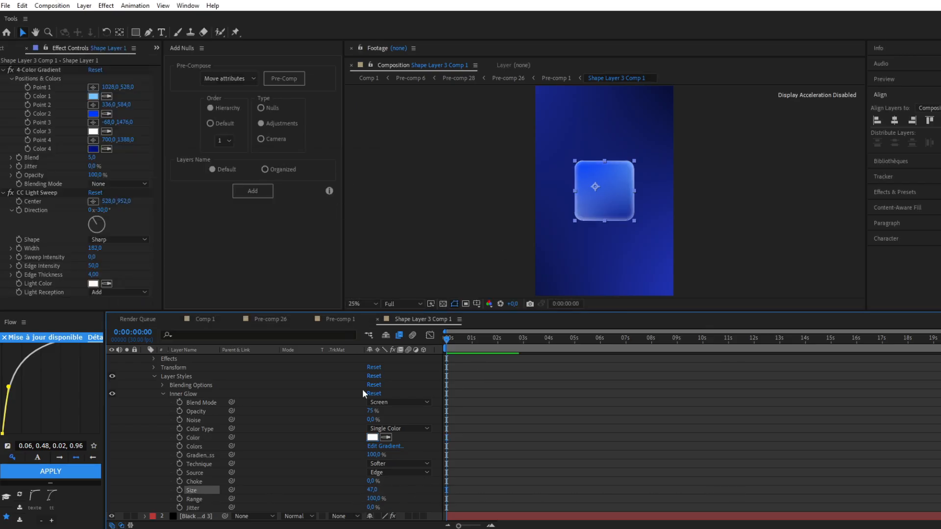
left_click_drag(371, 411, 352, 419)
left_click(485, 240)
scroll(484, 240, "down", 1)
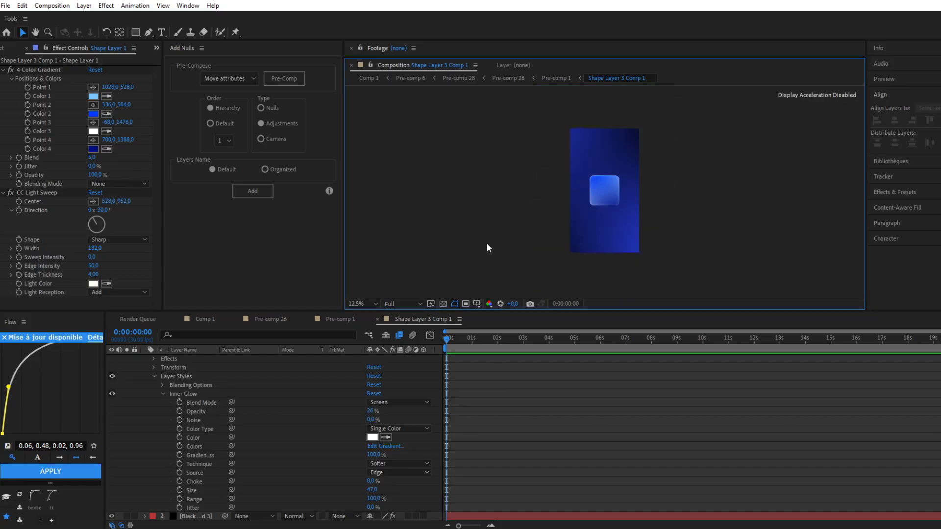
scroll(484, 372, "up", 4)
Add a Bevel and Emboss layer style to the rounded square with a size of 2
right_click(484, 359)
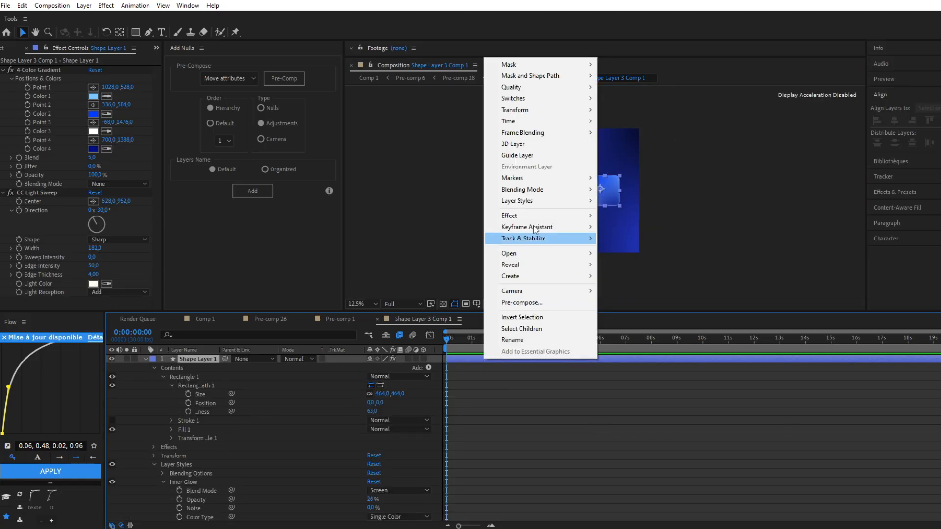
mouse_move(566, 202)
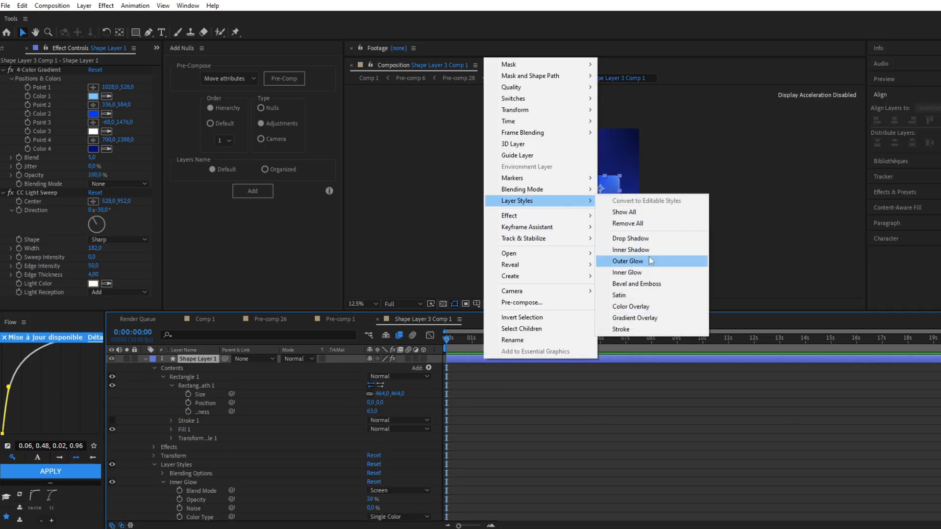
left_click(646, 285)
scroll(193, 444, "down", 1)
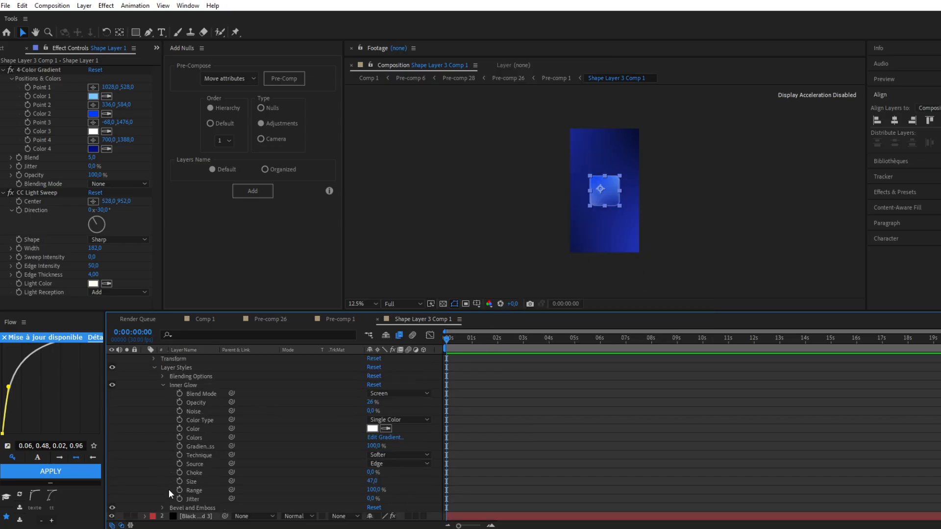
left_click(371, 420)
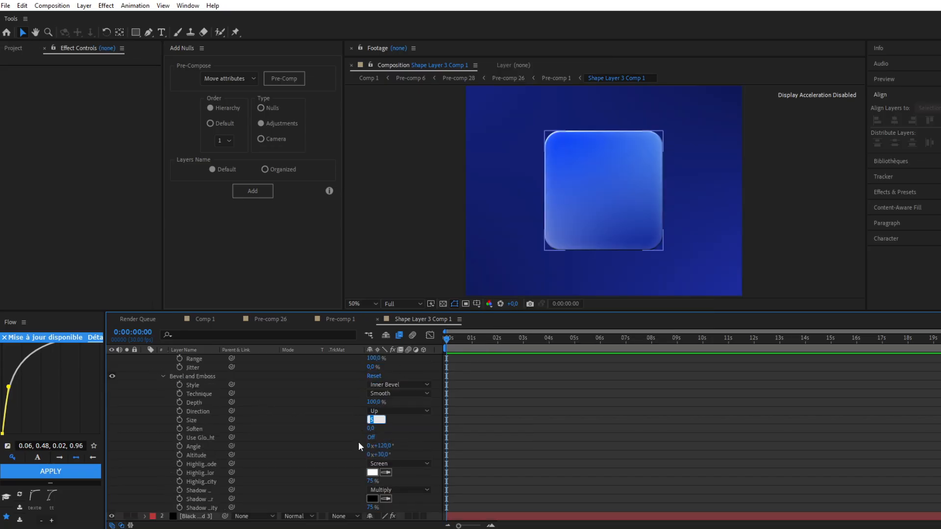
type("2")
key("Return")
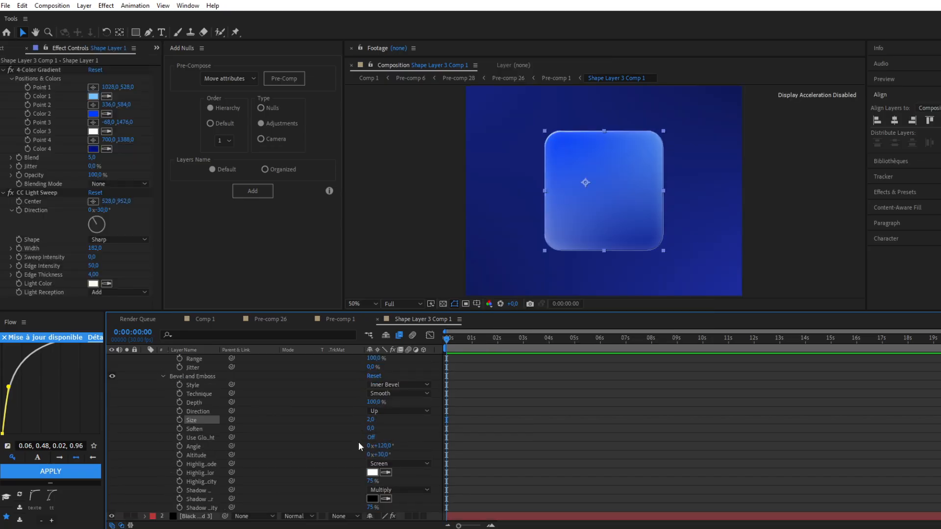
left_click(386, 257)
scroll(499, 233, "down", 3)
scroll(499, 232, "up", 1)
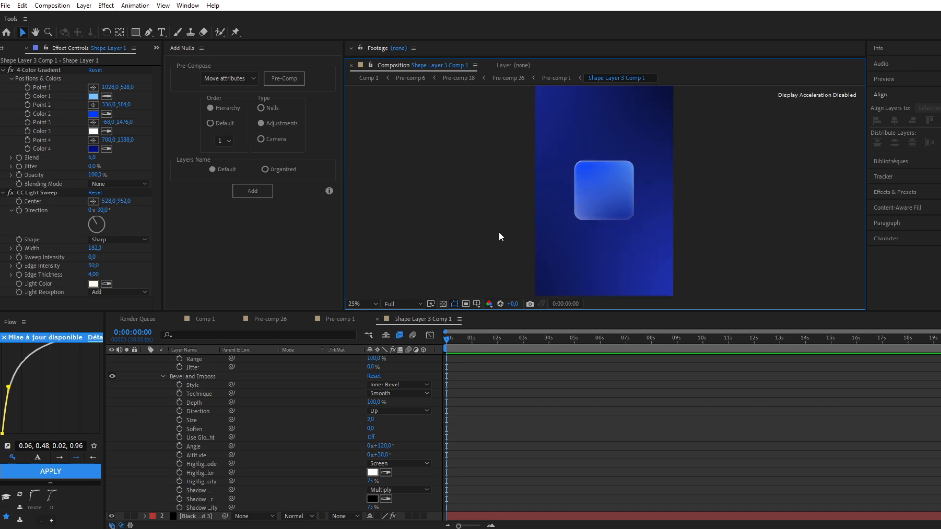
Add a text layer containing "#" near the centre of the rounded square
left_click(587, 229)
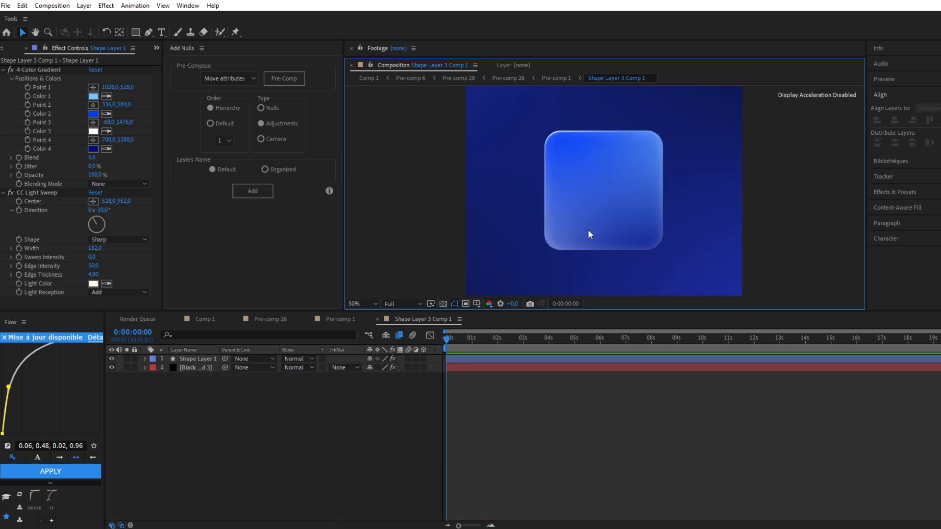
key("ctrl+t")
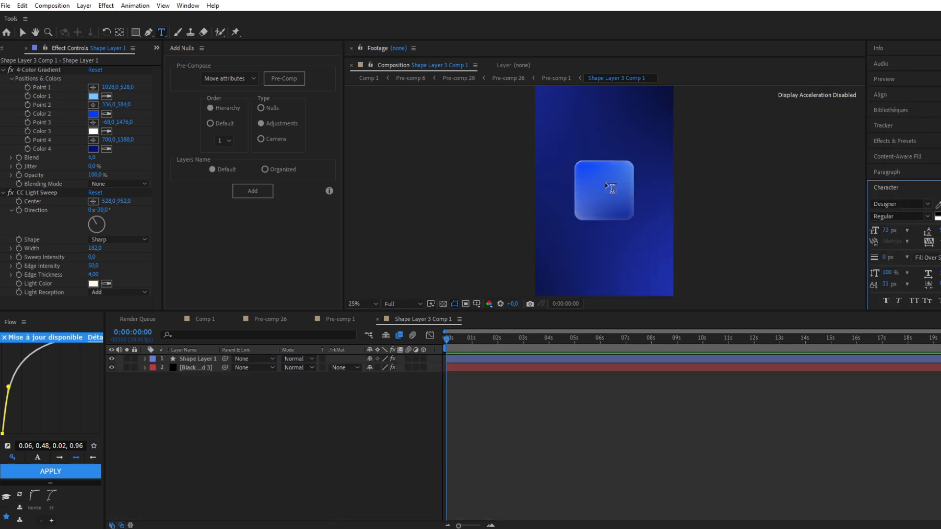
left_click(599, 191)
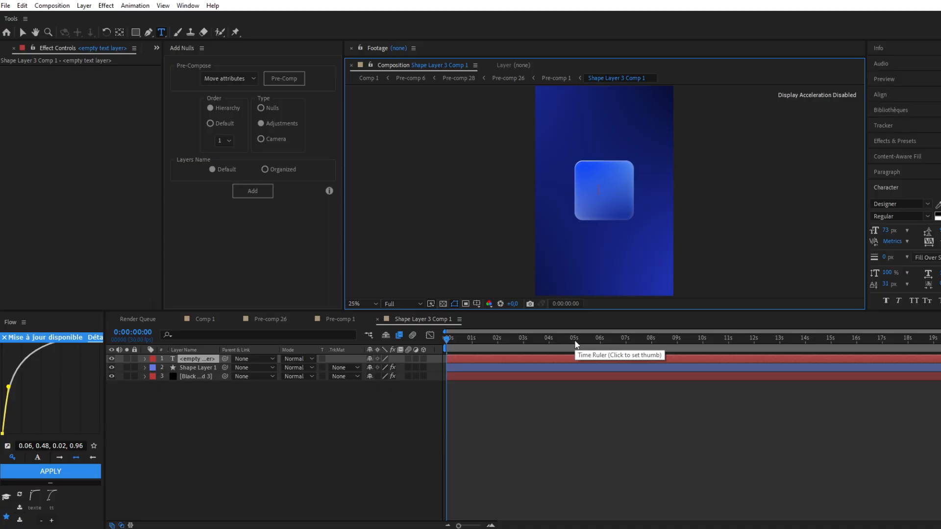
type("#1")
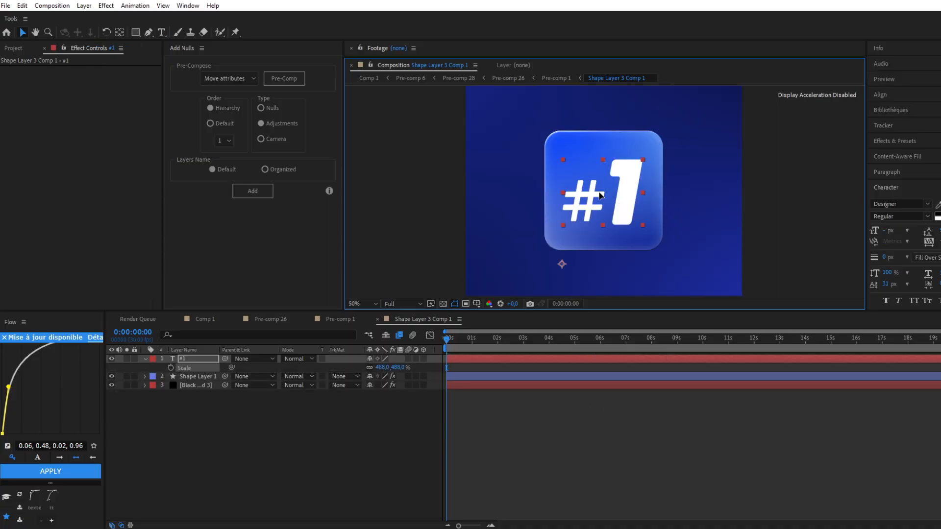
Centre the "#1" text, scaled to 488%, in the rounded square and pre-compose its layer
left_click_drag(600, 194, 603, 192)
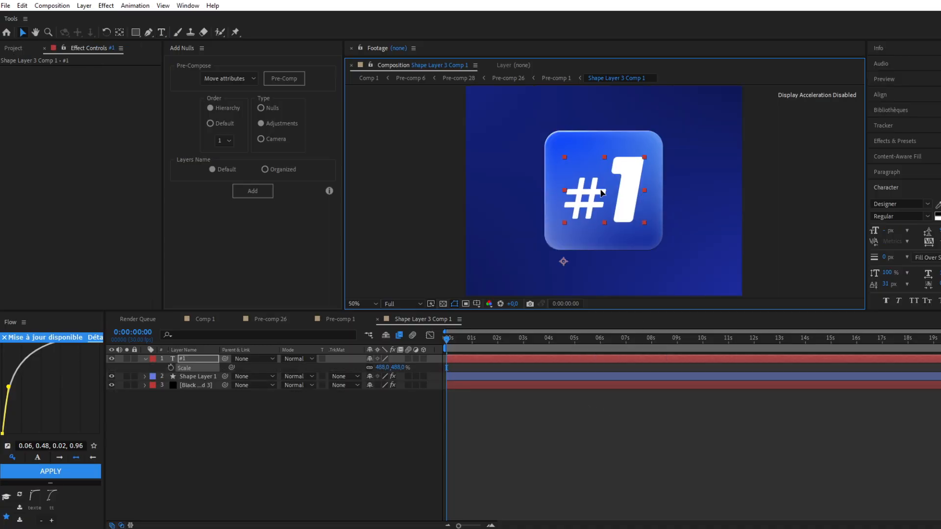
left_click(534, 369)
right_click(534, 362)
left_click(569, 302)
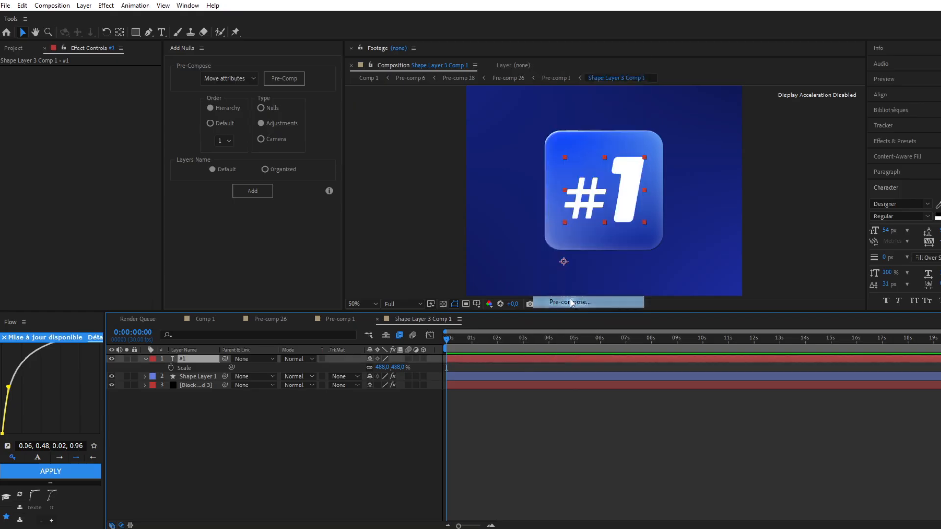
left_click(388, 257)
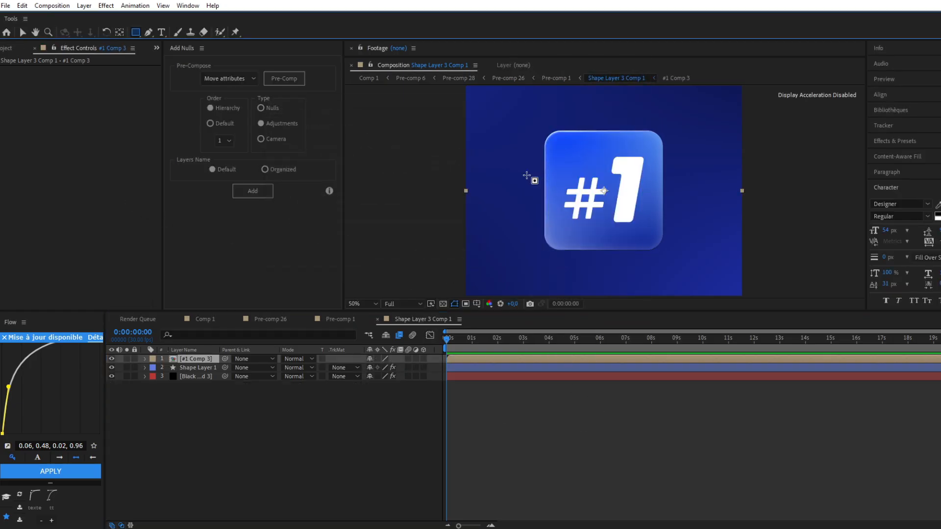
Mask the upper part of the #1 composition with a rectangle and feather the mask's edge
left_click(135, 32)
left_click_drag(524, 136, 678, 195)
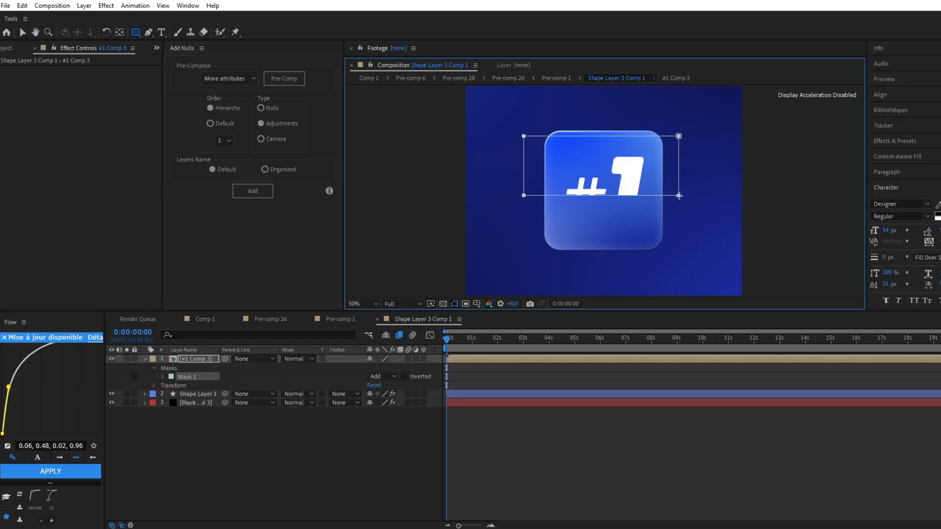
left_click(162, 376)
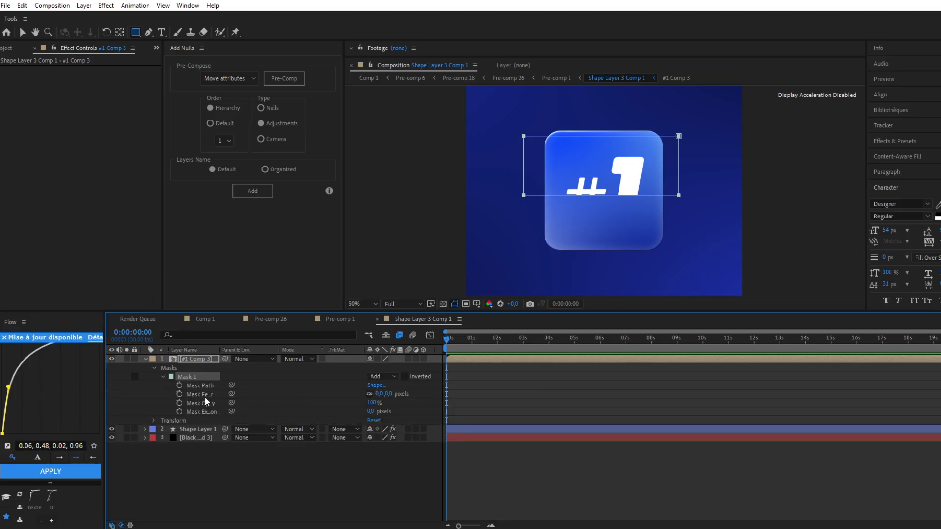
left_click_drag(380, 394, 421, 384)
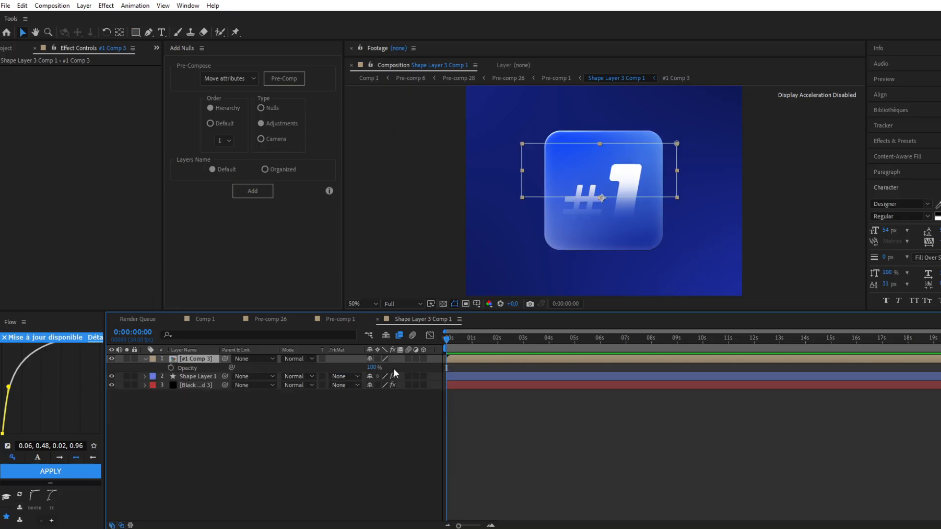
Lower the opacity of the #1 composition to 55% and check the whole design
left_click_drag(373, 367, 358, 375)
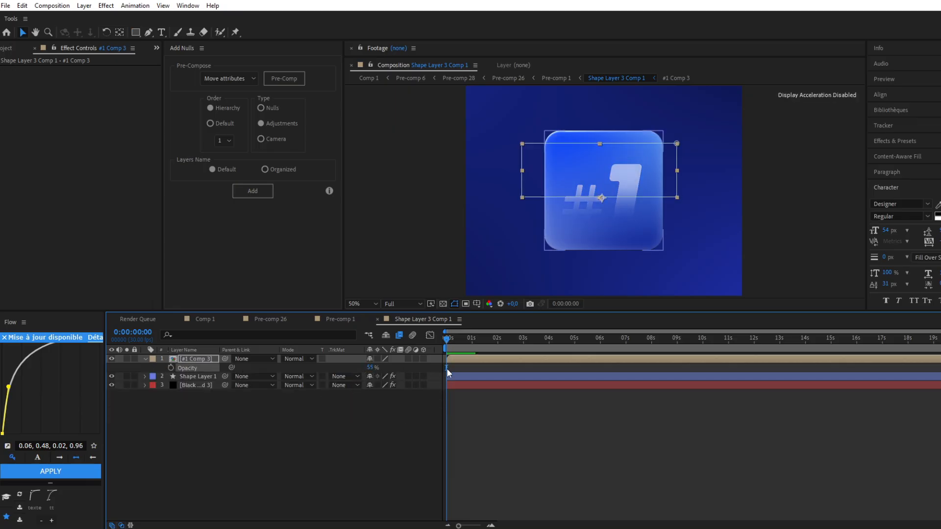
left_click(392, 198)
scroll(619, 217, "down", 4)
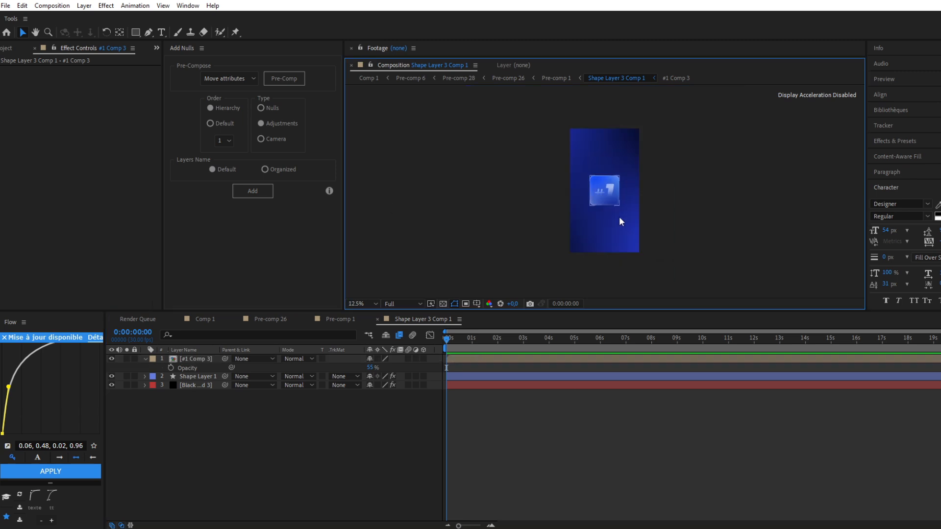
scroll(619, 216, "up", 2)
scroll(619, 217, "up", 3)
scroll(619, 217, "down", 3)
scroll(619, 216, "down", 1)
scroll(619, 217, "up", 2)
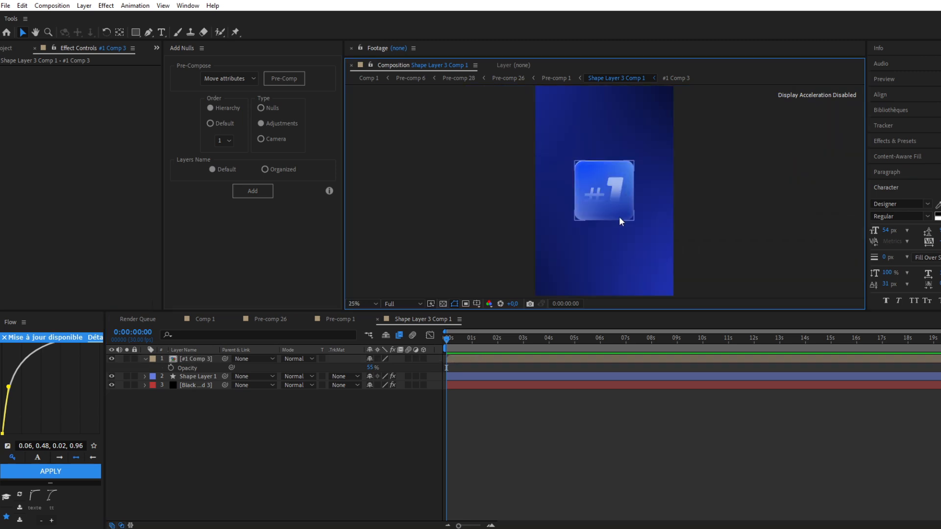
Add a text layer reading "SCRIPT" below the #1 near the square's lower edge, scaled to 112%
left_click(471, 360)
key("ctrl+t")
left_click(579, 242)
type("SCRIPT")
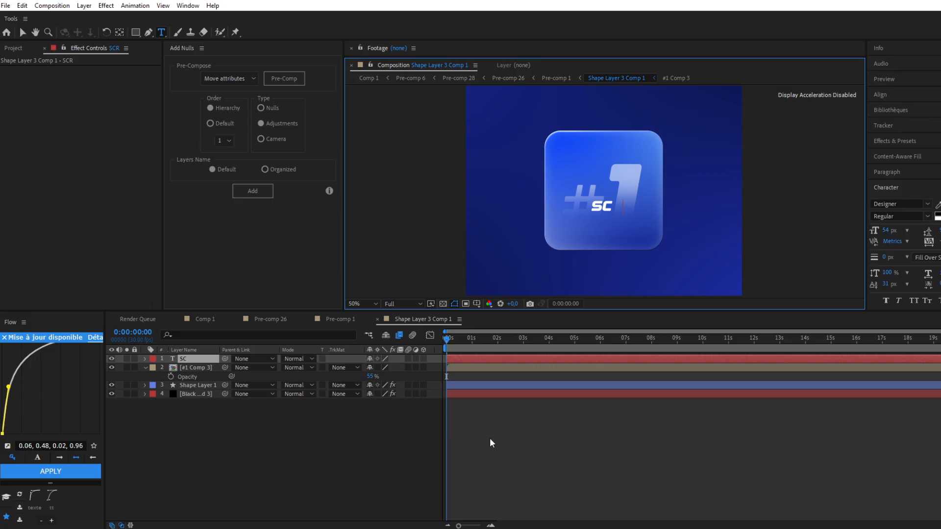
left_click(532, 357)
key("v")
left_click_drag(621, 209, 606, 231)
key("s")
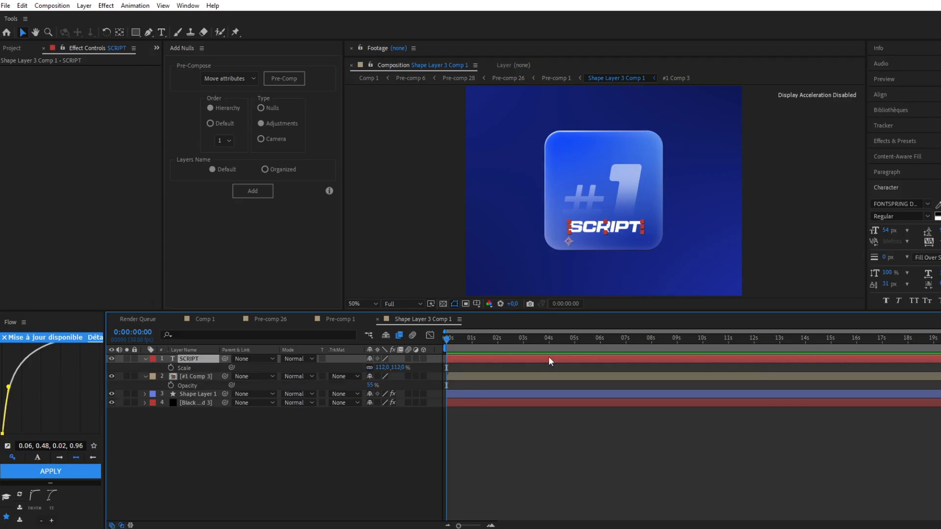
Apply a 4-Color Gradient effect to the SCRIPT text with Color 1 and Color 2 set to white
key("ctrl+space")
type("4")
left_click(528, 357)
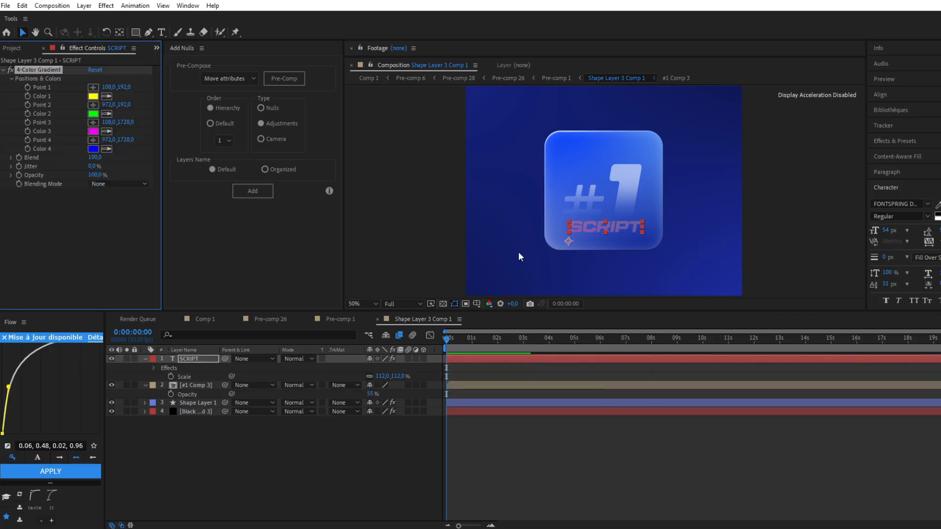
left_click(93, 96)
left_click(157, 206)
left_click(120, 176)
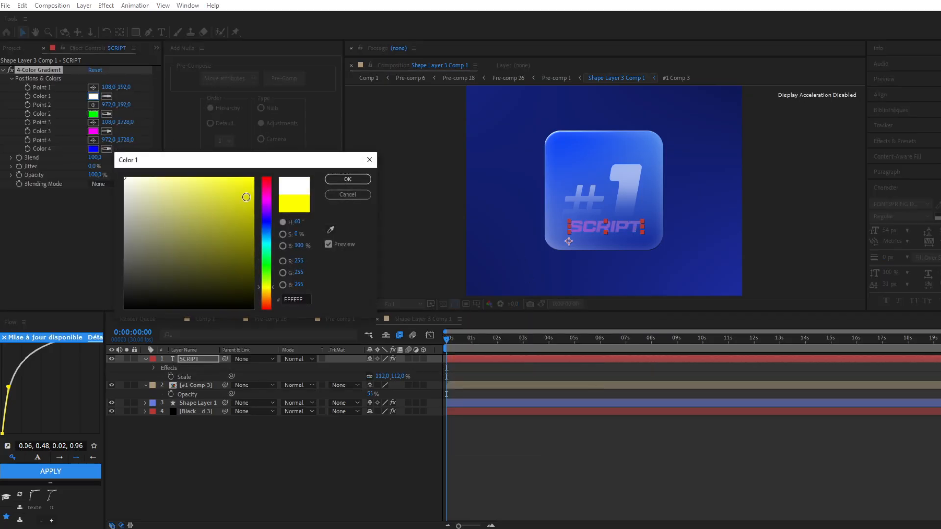
left_click(353, 181)
Set Color 3 of the SCRIPT text's gradient to dark blue and its Blend to 5
left_click(94, 131)
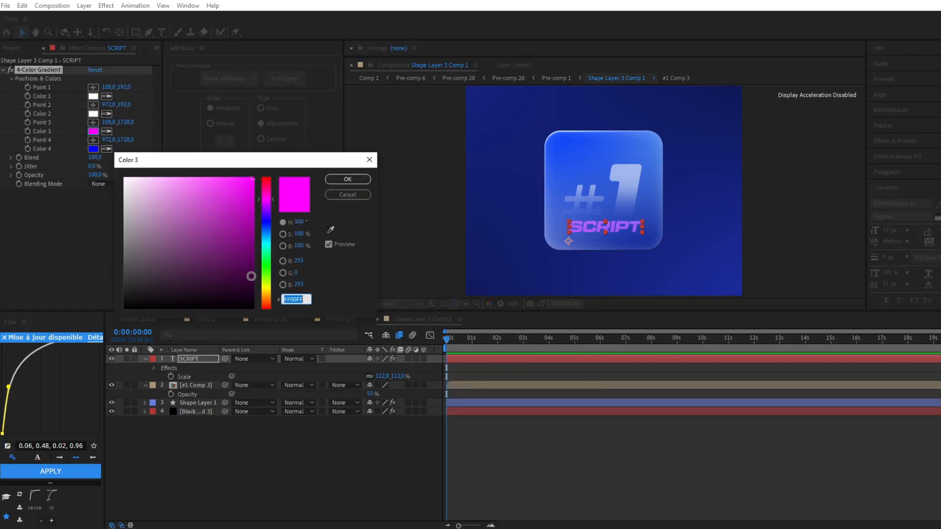
left_click(266, 223)
left_click_drag(231, 198, 258, 175)
left_click(348, 179)
Apply Deep Glow to the SCRIPT text with Unmult enabled and an exposure of 0.55
key("ctrl+space")
type("deep")
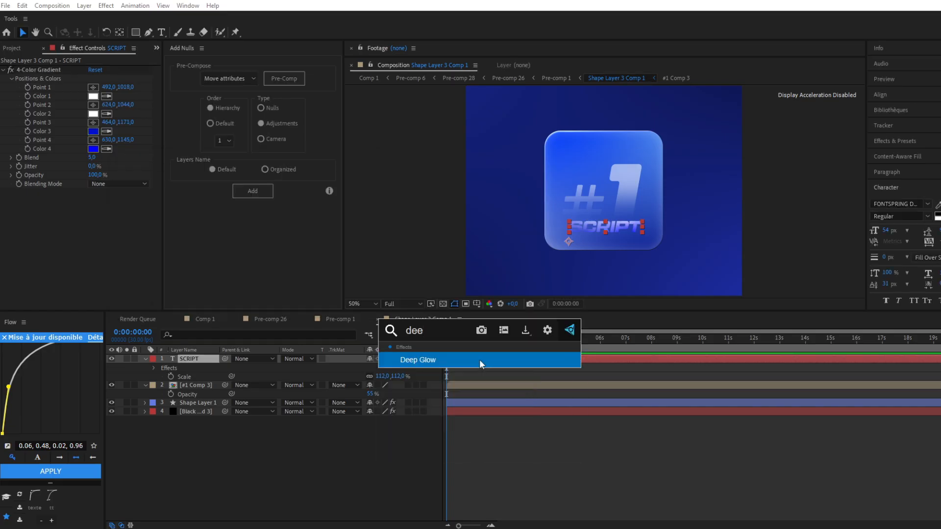
left_click(479, 360)
left_click(91, 270)
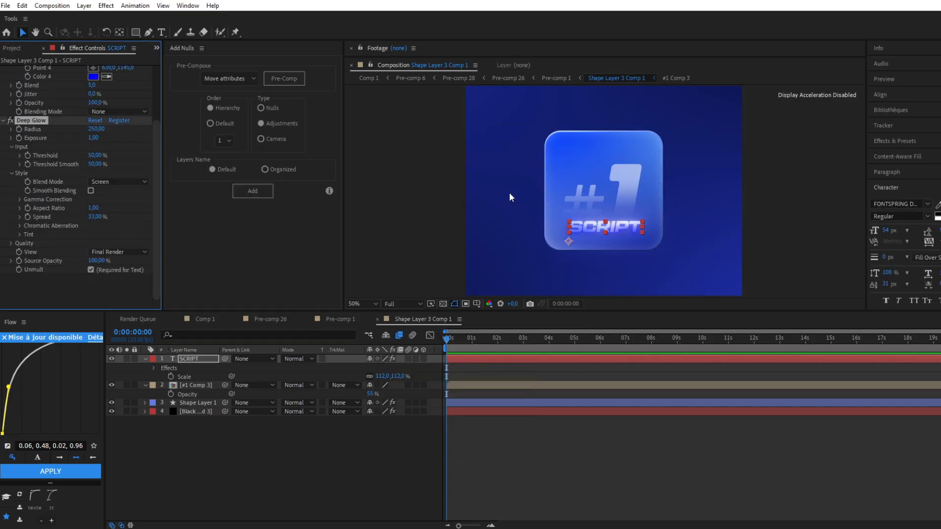
Apply a Drop Shadow effect to the SCRIPT text with an opacity of 55%
key("p")
key("ctrl+space")
type("drop")
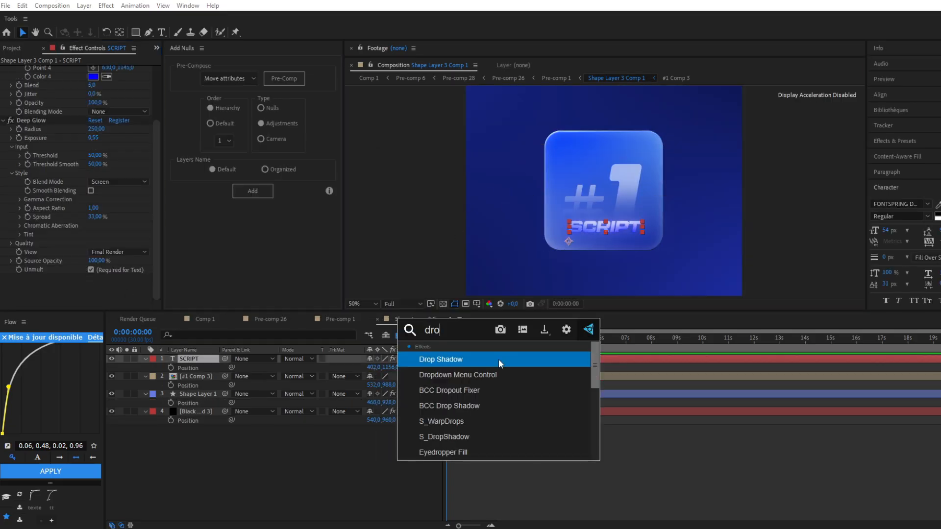
left_click(443, 358)
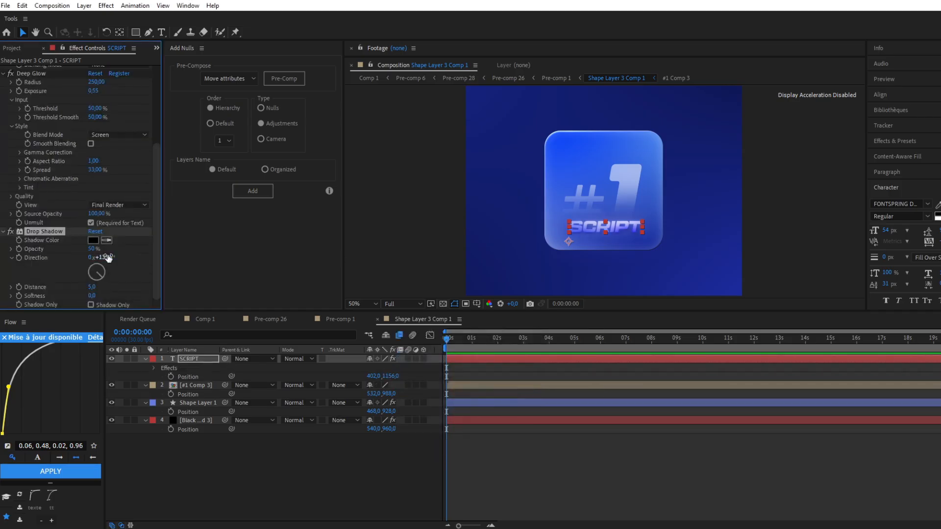
left_click_drag(92, 249, 397, 263)
left_click(393, 236)
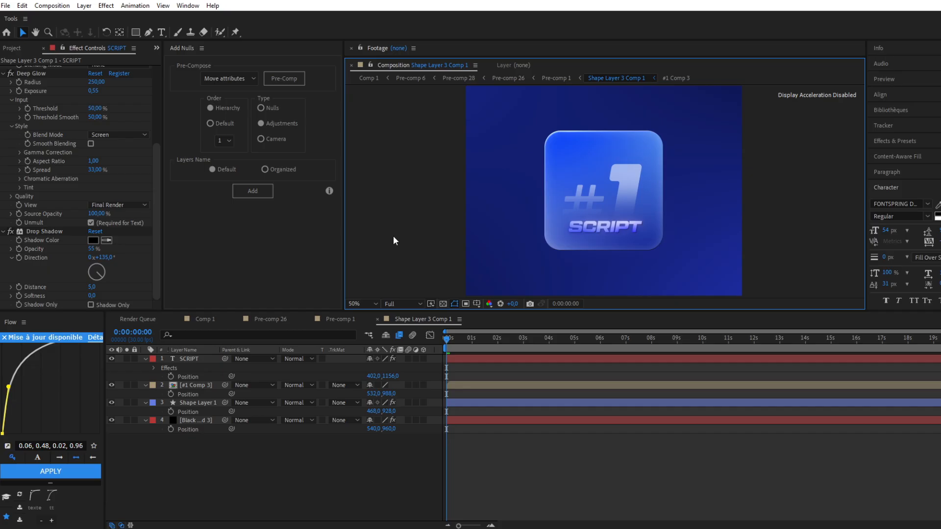
Add a Bevel and Emboss layer style to the SCRIPT text and adjust its size
left_click(470, 357)
right_click(473, 357)
mouse_move(567, 198)
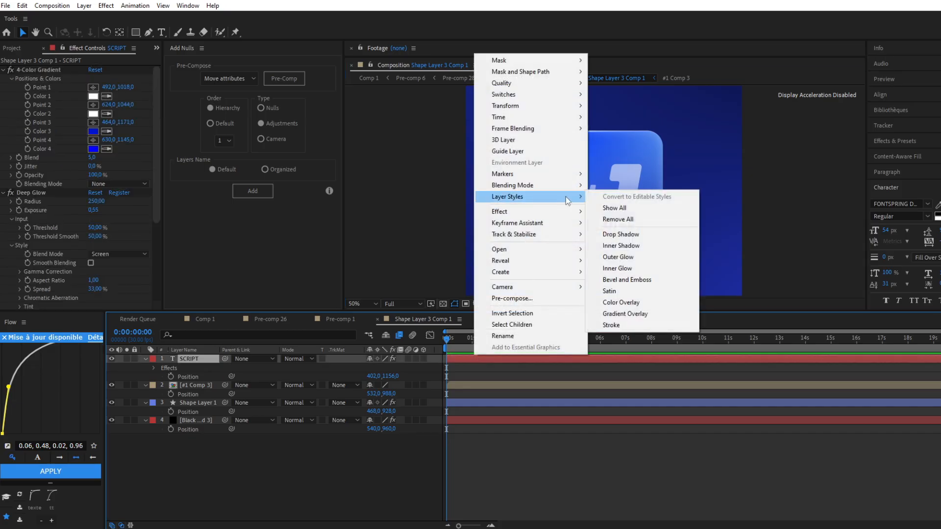
left_click(625, 280)
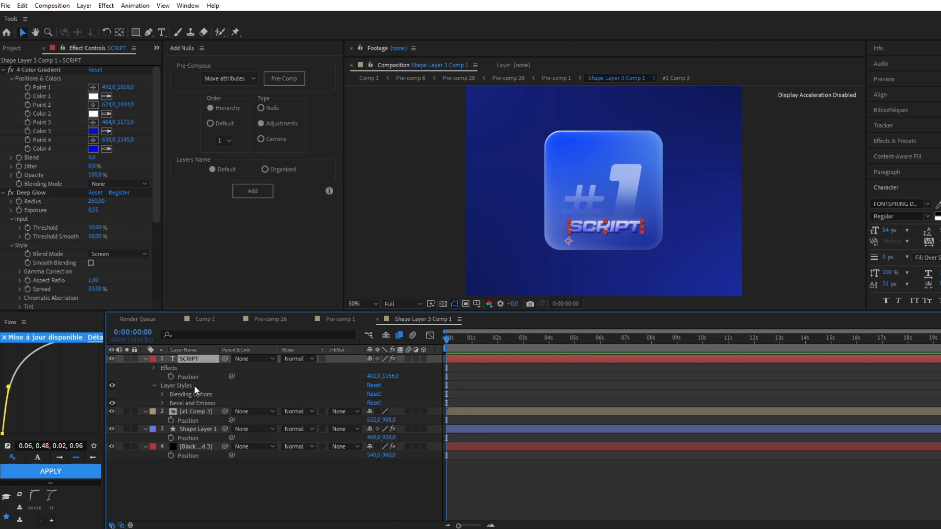
left_click(162, 403)
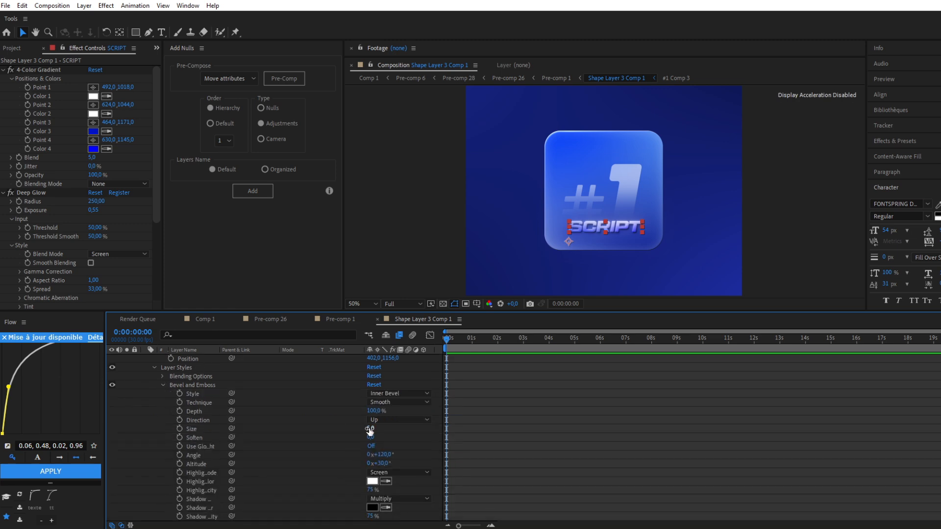
left_click_drag(369, 429, 372, 429)
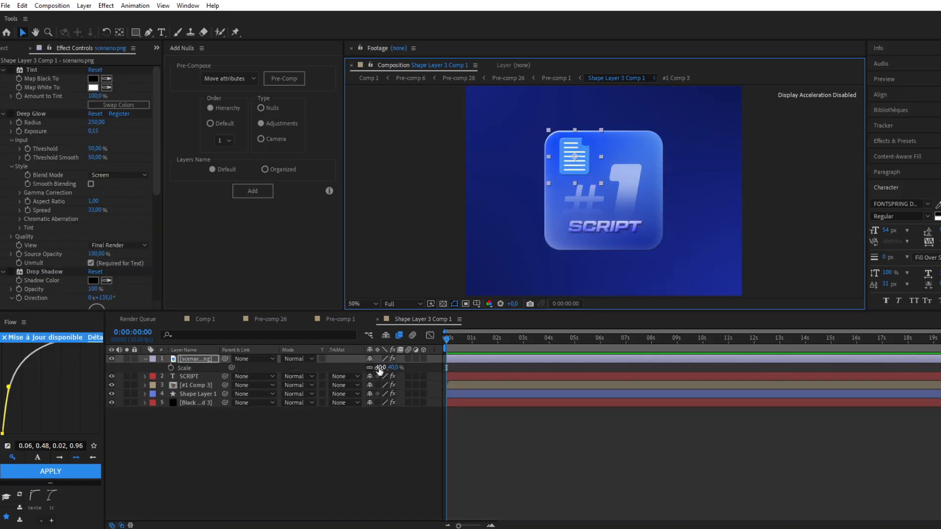
Scale the scenario.png document icon to 34% and position it in the upper-left corner of the rounded square
left_click_drag(381, 368, 378, 368)
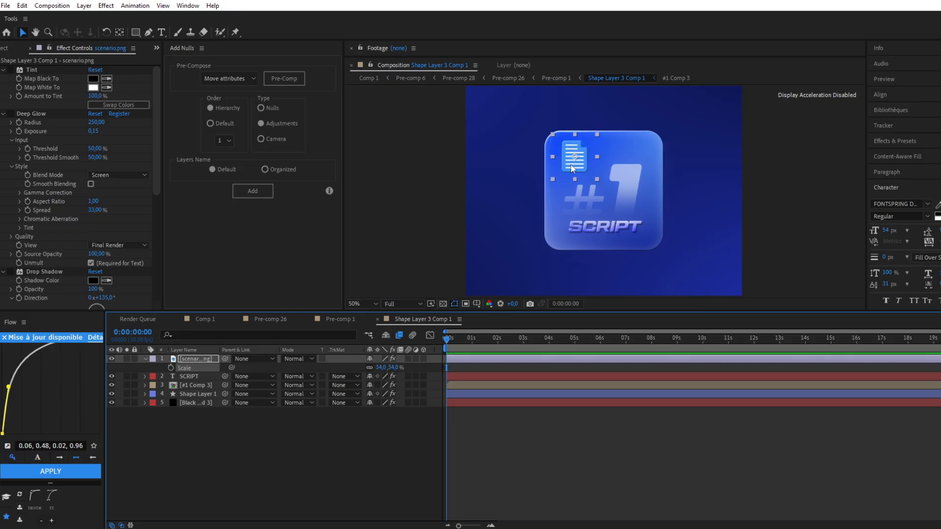
left_click_drag(572, 168, 571, 169)
left_click(197, 360)
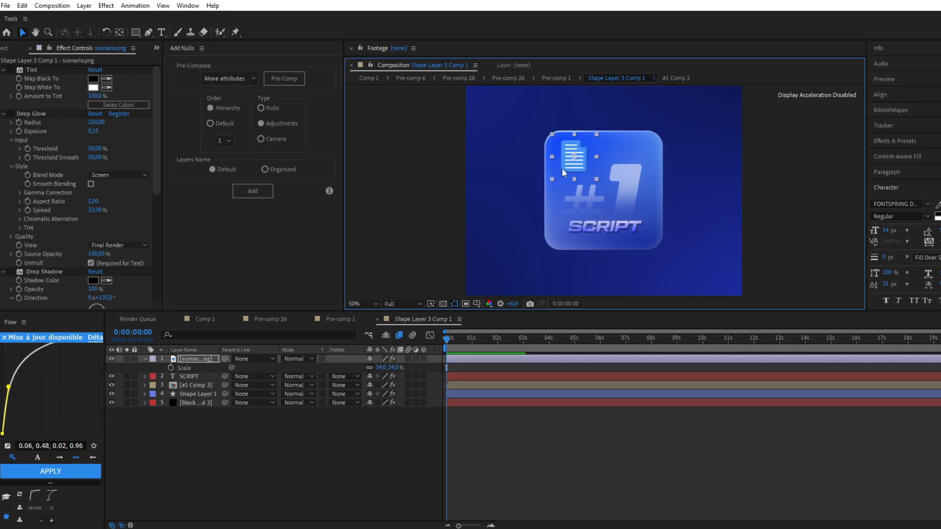
Turn on the Tint, Deep Glow and Drop Shadow effects of the document icon
left_click(31, 67)
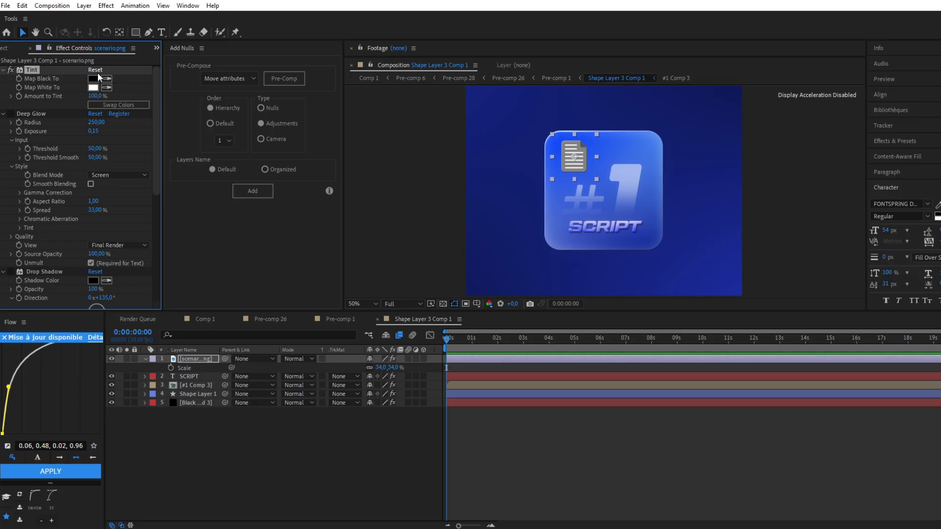
left_click(14, 113)
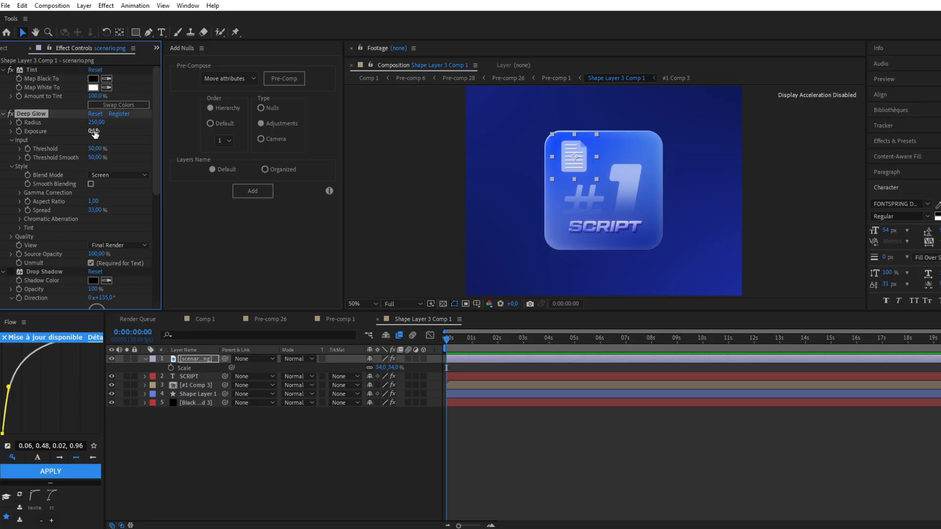
scroll(94, 134, "down", 1)
left_click(42, 225)
scroll(40, 202, "down", 2)
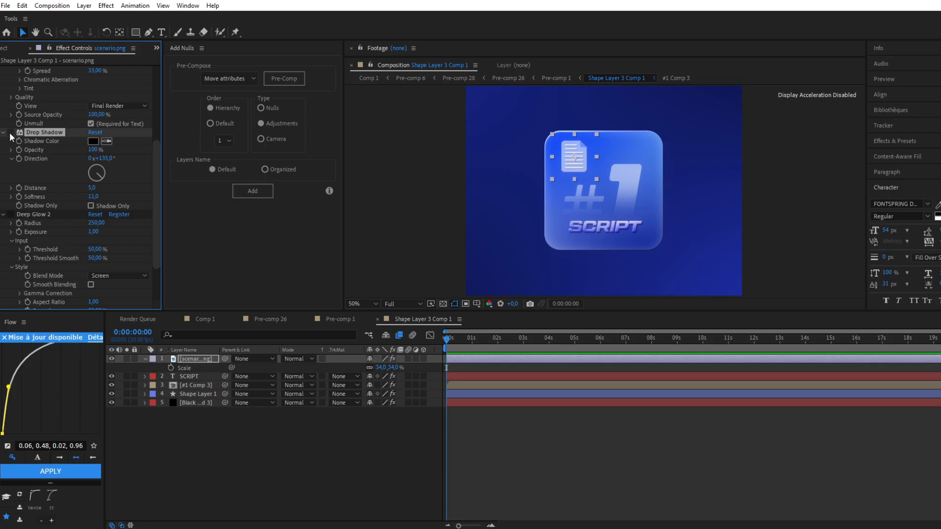
left_click(9, 132)
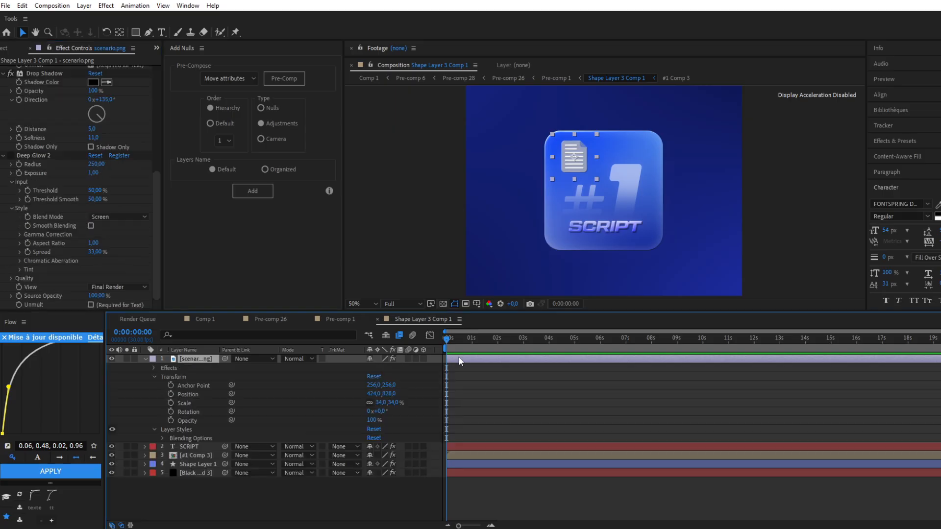
Add a Bevel and Emboss layer style to the document icon with a size of 2
right_click(461, 358)
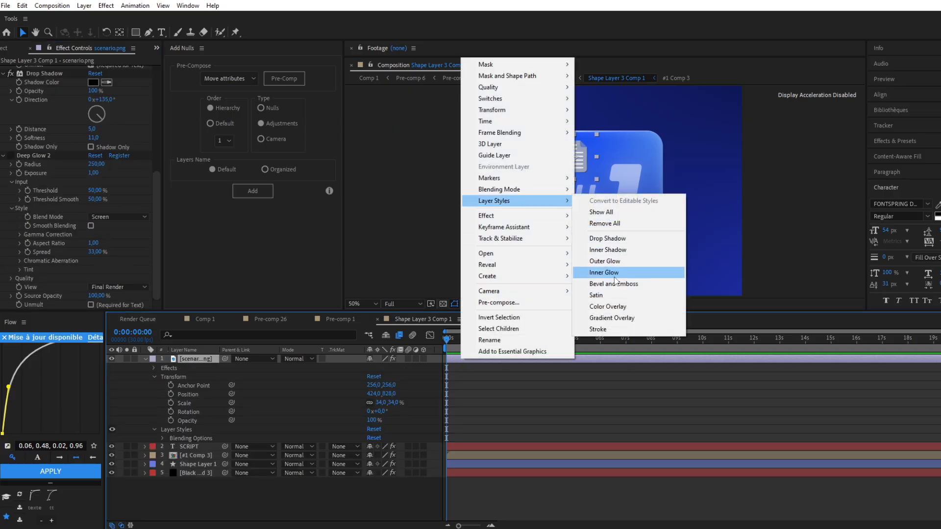
left_click(613, 286)
left_click(162, 447)
scroll(372, 432, "down", 3)
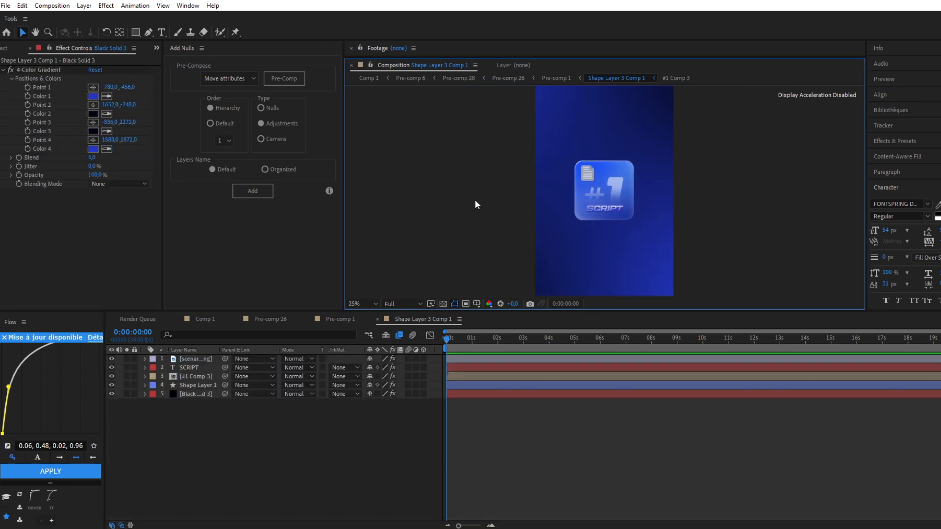
key("period")
key("comma")
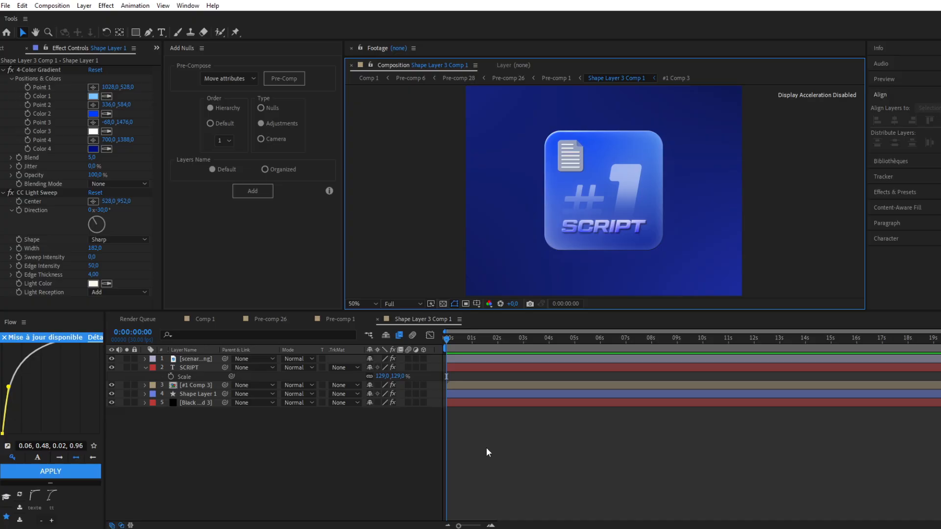
Duplicate the rounded square layer and apply Deep Glow to the lower copy with Unmult enabled and a reduced exposure
left_click(463, 393)
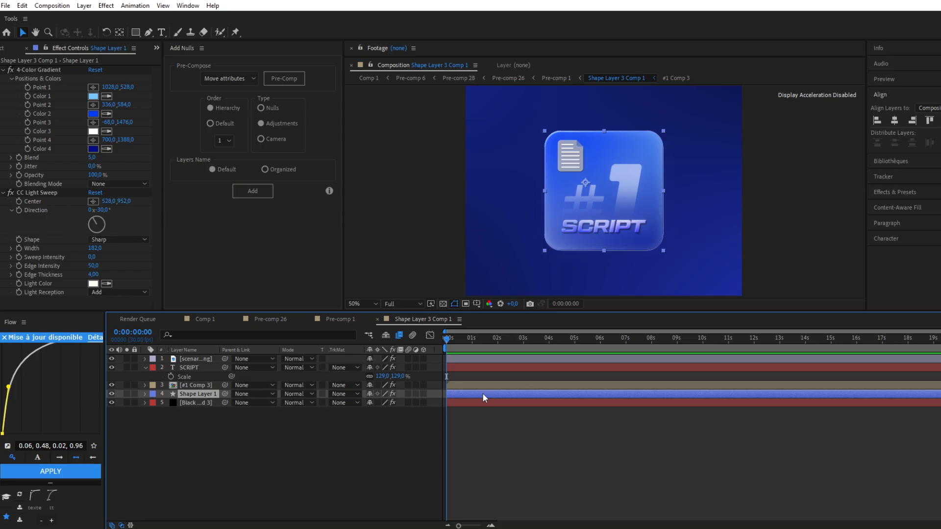
key("ctrl+d")
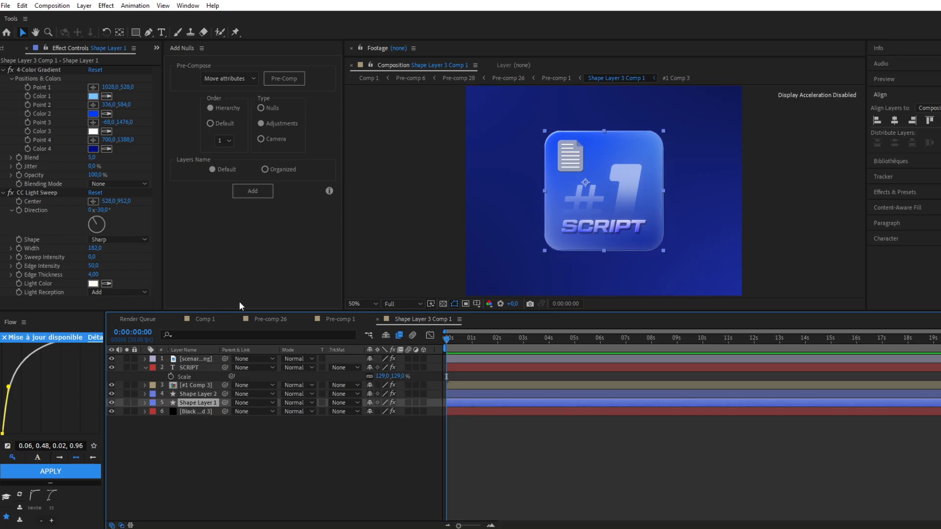
key("ctrl+space")
type("dee")
key("Return")
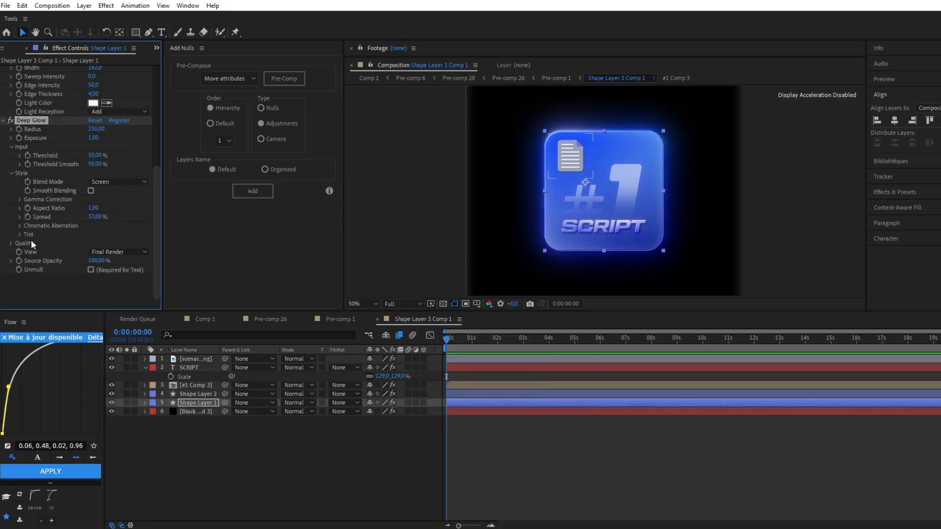
left_click(91, 270)
left_click_drag(93, 138, 38, 159)
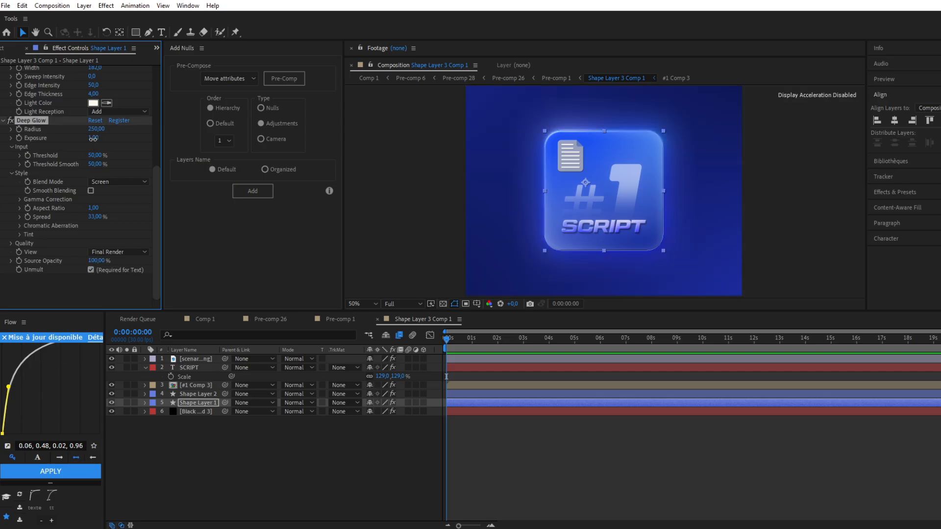
Pre-compose the document icon, SCRIPT text, #1 comp and both rounded square layers, leaving the background layer out
left_click(412, 220)
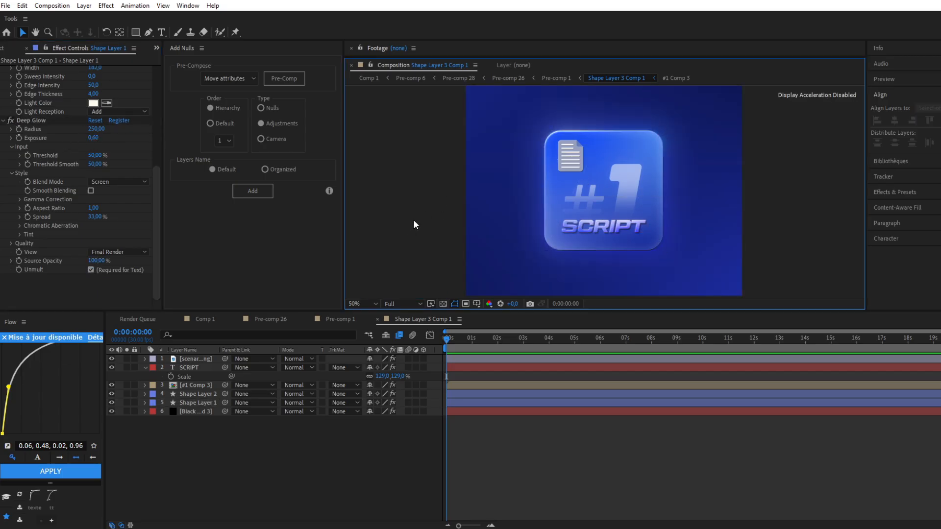
scroll(413, 219, "down", 3)
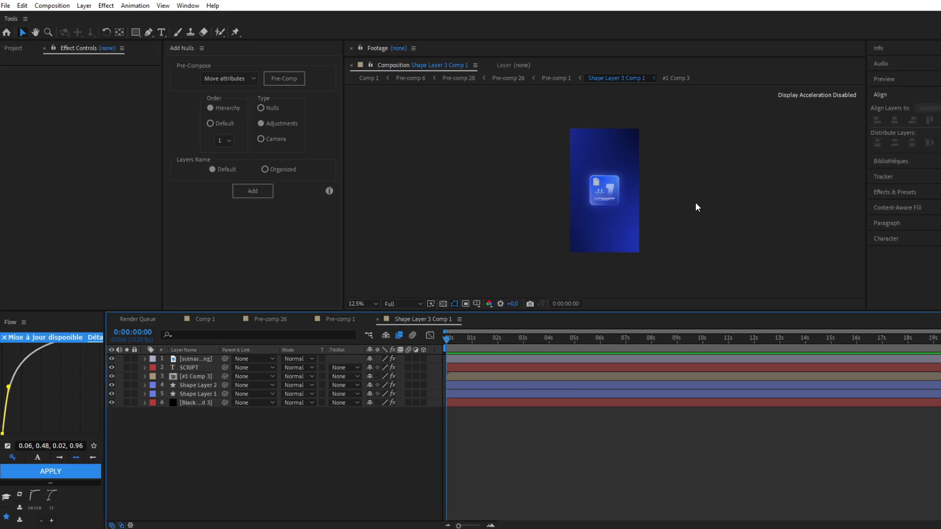
left_click(458, 359)
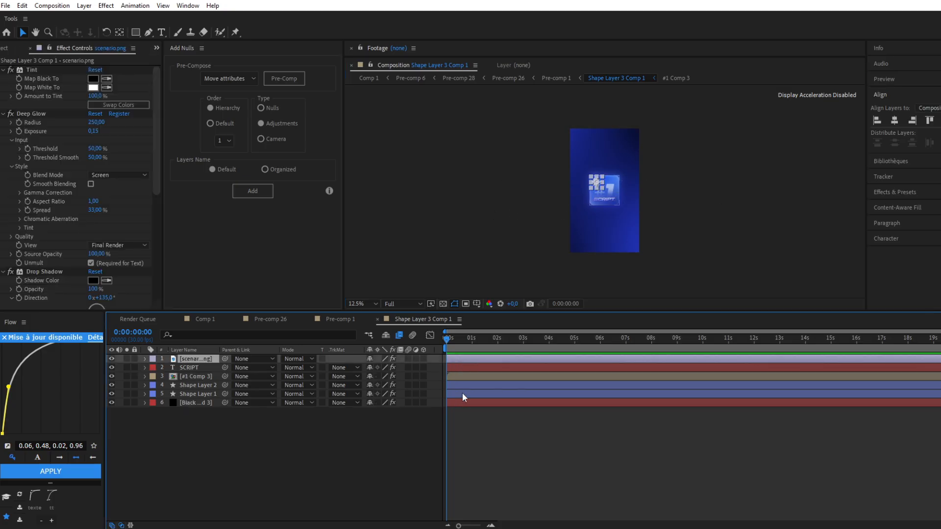
left_click(463, 394, "shift")
right_click(475, 387)
left_click(523, 334)
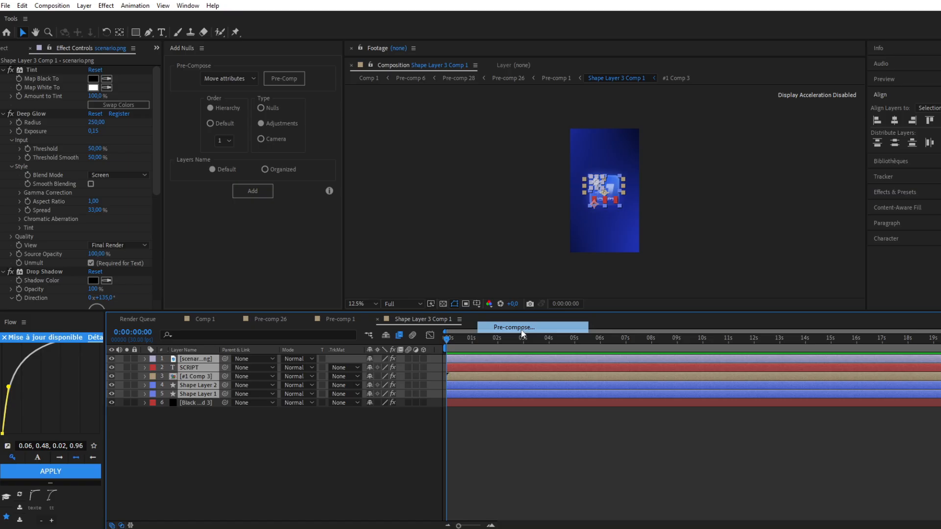
left_click(382, 257)
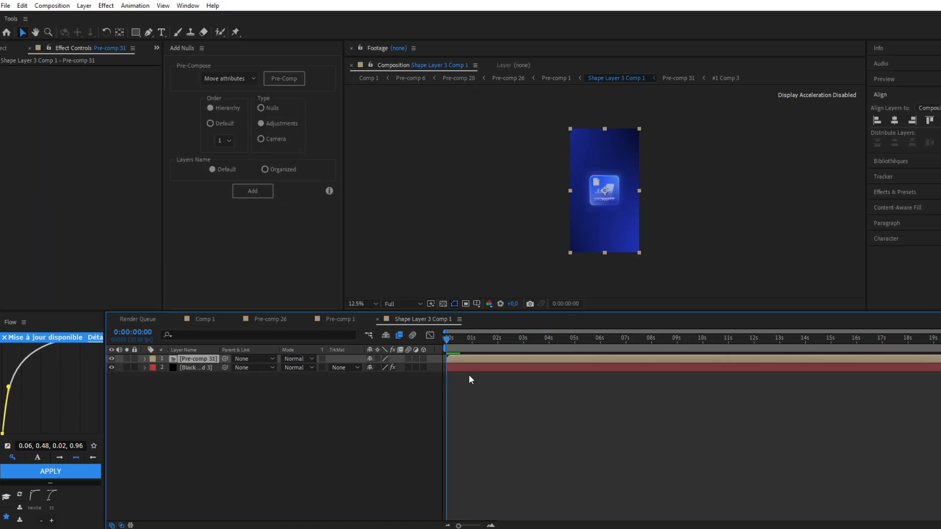
Scale the pre-composed #1 SCRIPT card to 69% and move it toward the upper-left of the blue background
key("s")
left_click_drag(383, 367, 387, 372)
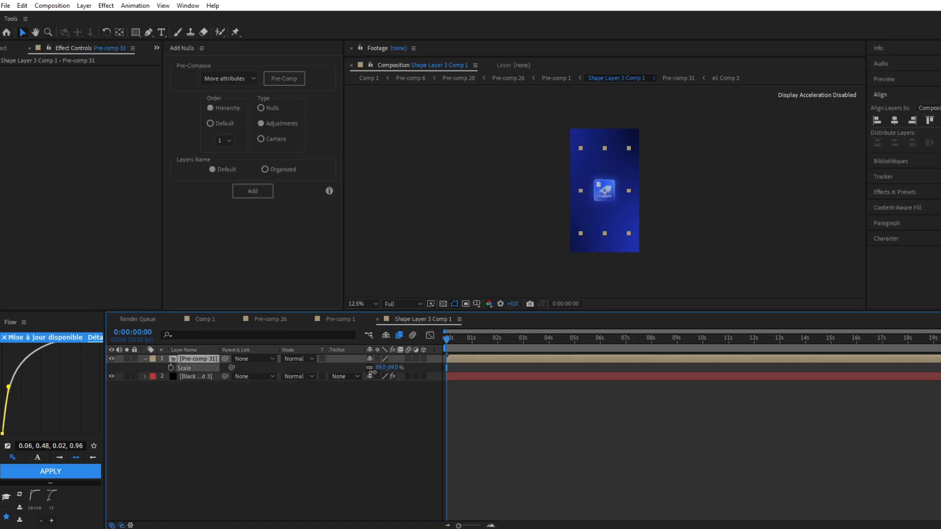
left_click(598, 203)
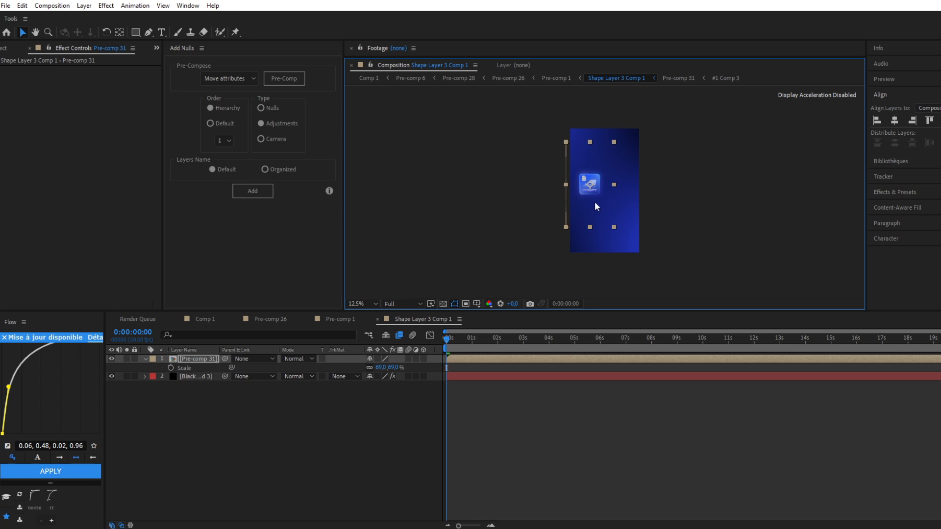
scroll(596, 206, "up", 1)
left_click(499, 207)
scroll(500, 206, "down", 1)
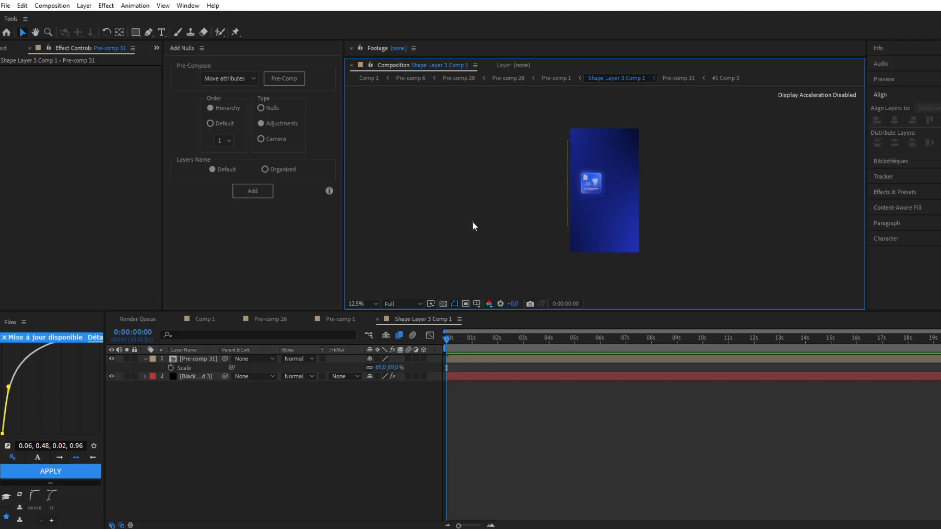
scroll(550, 190, "up", 1)
Copy all five layers from inside the card pre-comp and paste them into Shape Layer 3 Comp 1
double_click(475, 359)
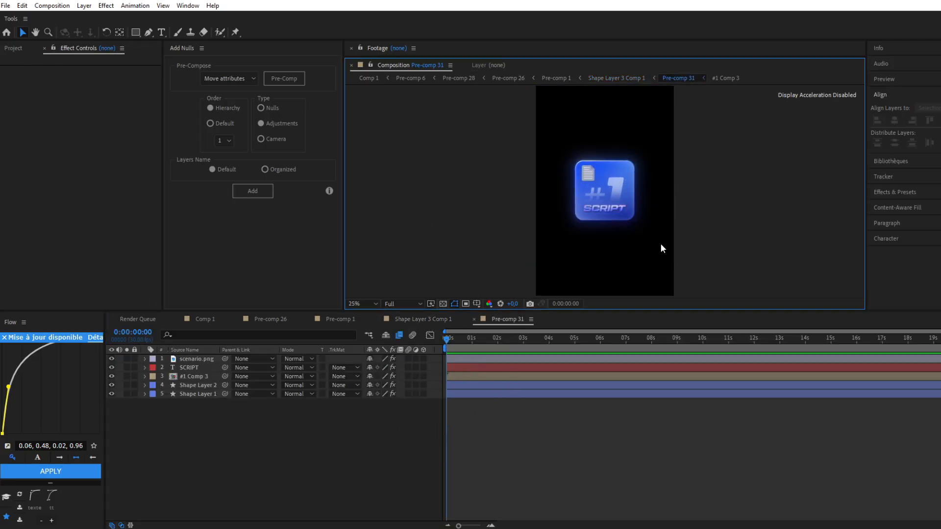
left_click(462, 357)
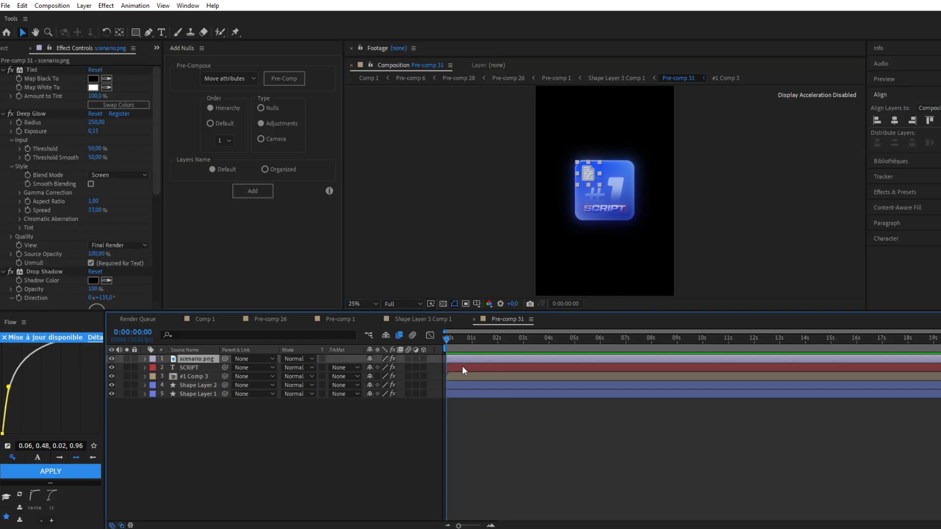
left_click(467, 396, "shift")
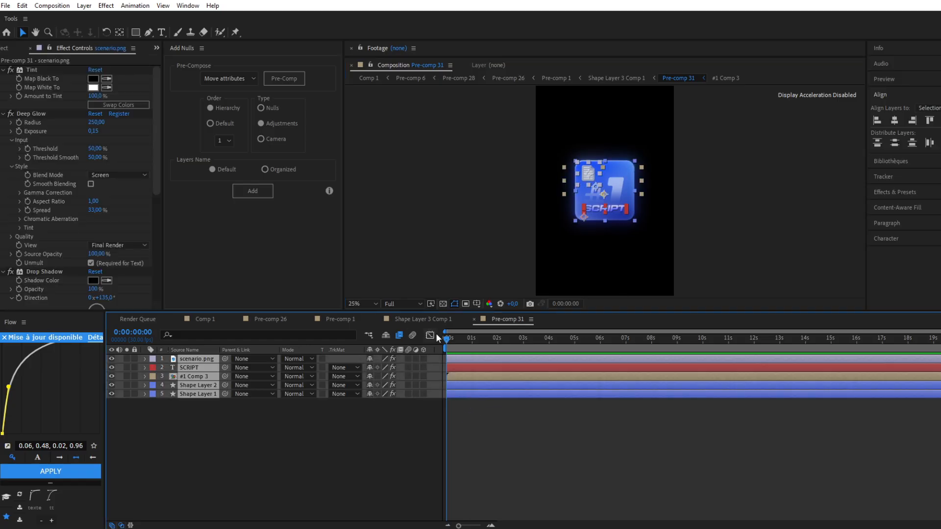
left_click(428, 319)
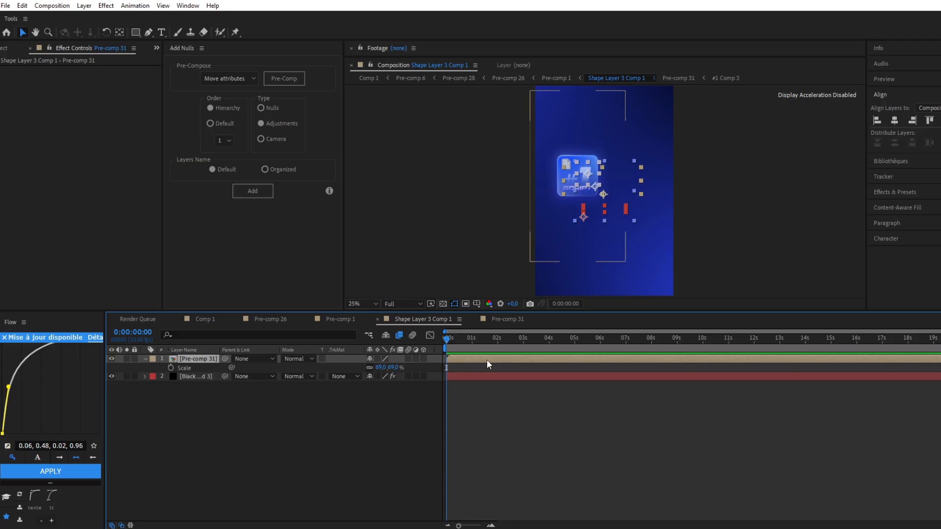
key("ctrl+v")
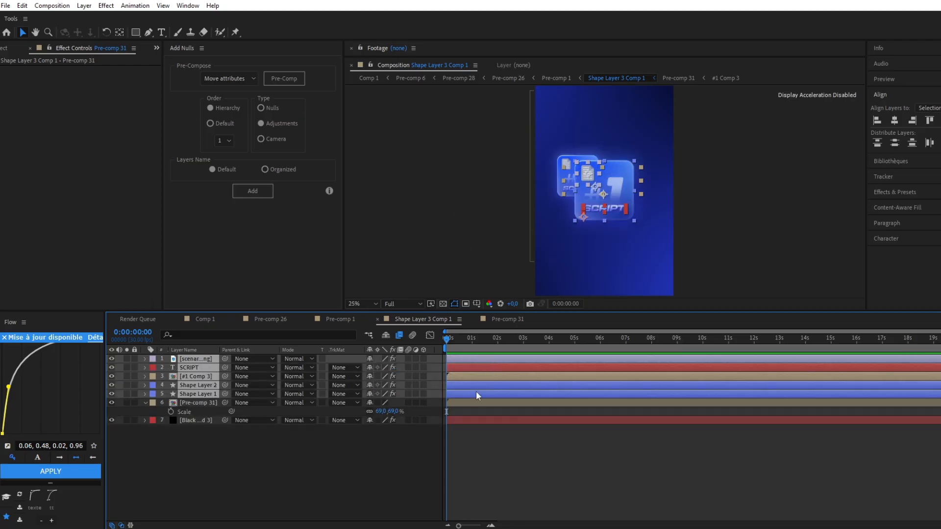
Pre-compose the five pasted card layers, moving all attributes into the new composition
right_click(483, 371)
left_click(495, 320)
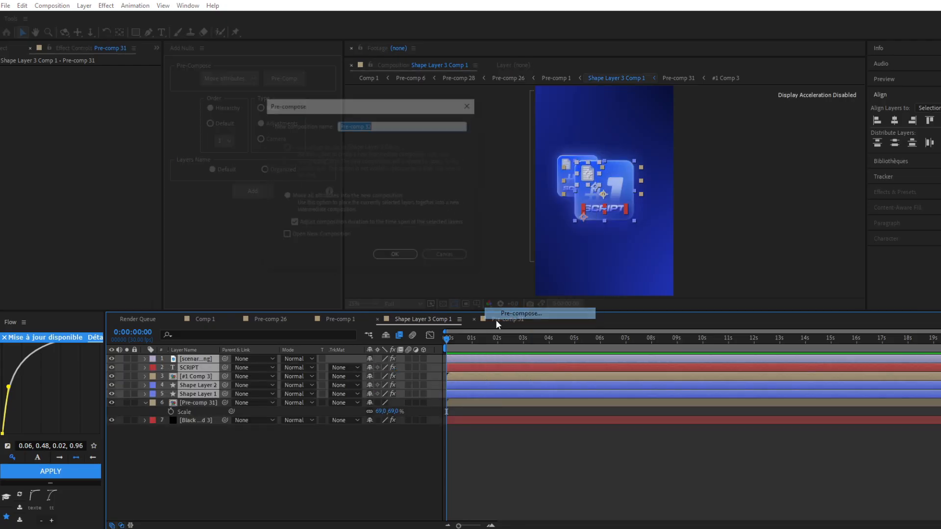
left_click(396, 255)
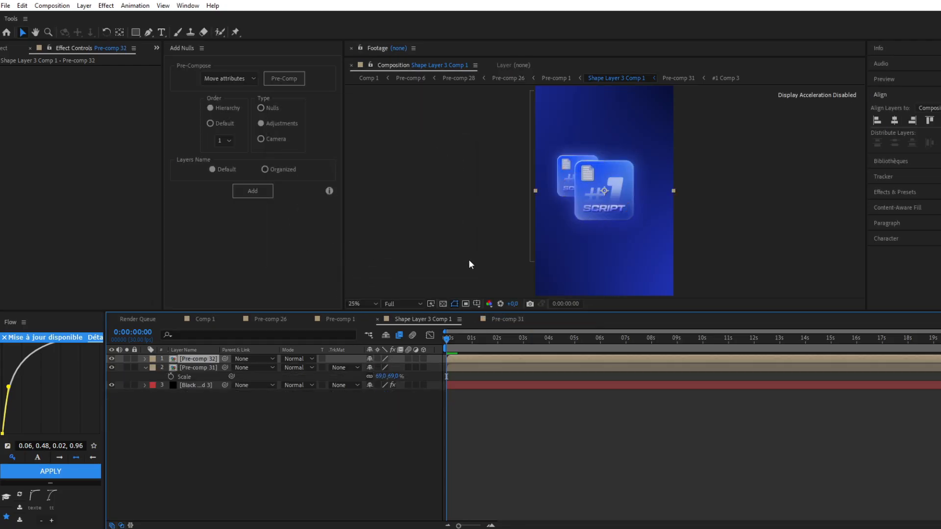
Open the second card's pre-comp and replace its SCRIPT text with EDIT
double_click(472, 360)
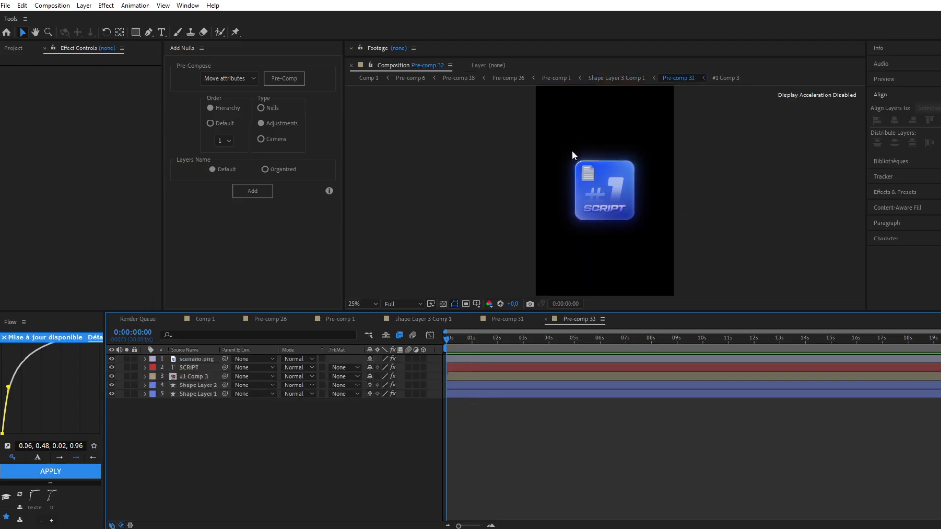
double_click(493, 369)
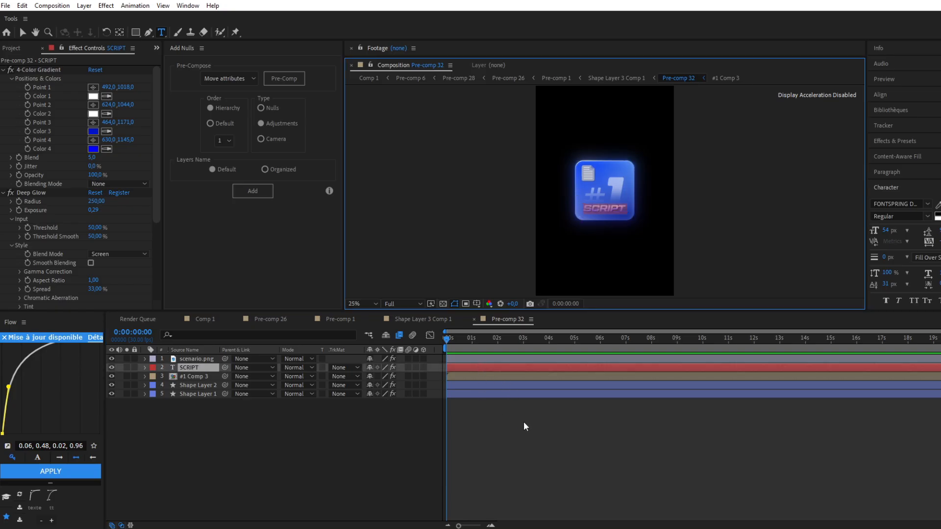
type("e")
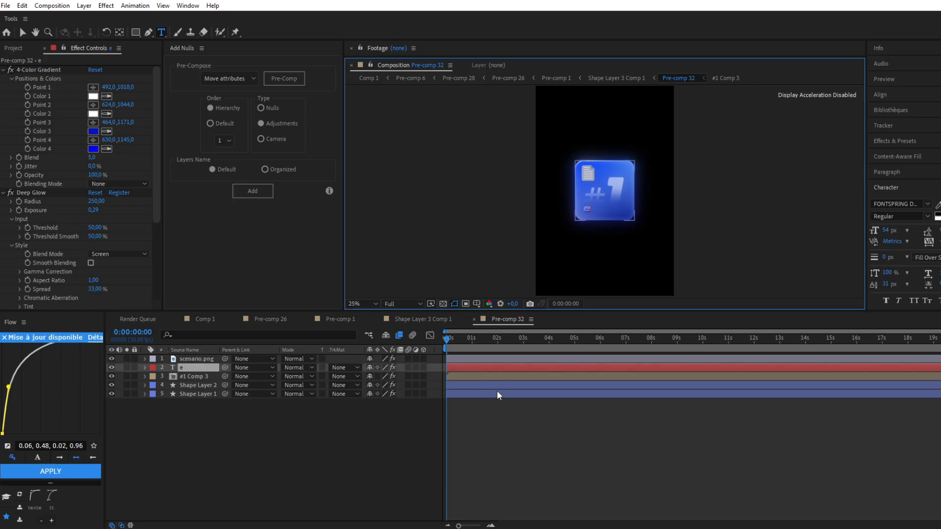
key("BackSpace")
type("EDIT")
Change the number text to #2 inside the nested #1 Comp 3, and return to the second card's composition
left_click(505, 376)
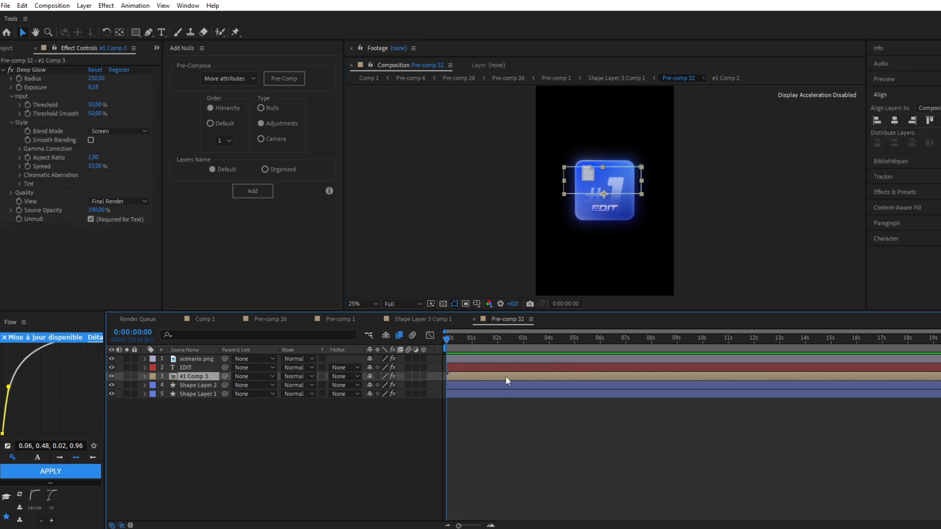
double_click(505, 376)
double_click(518, 359)
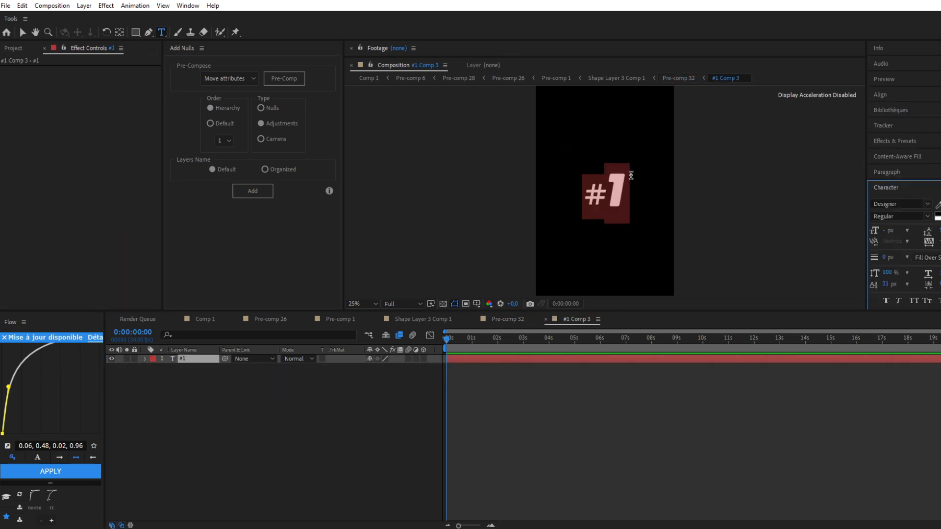
left_click_drag(631, 175, 611, 195)
left_click(488, 322)
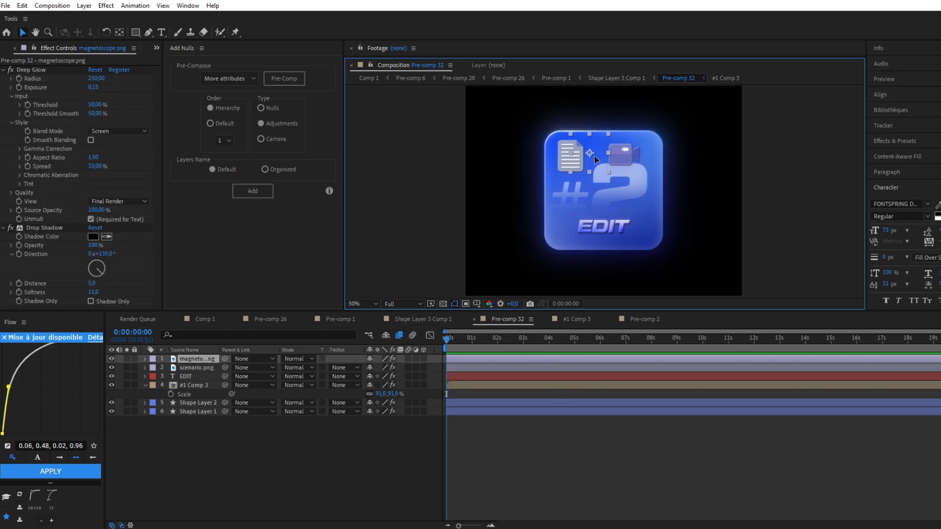
Move the magnetoscope.png camera icon onto the document icon and copy the document icon's effects, from Tint through Deep Glow 2, to it
left_click_drag(639, 161, 580, 159)
left_click(492, 366)
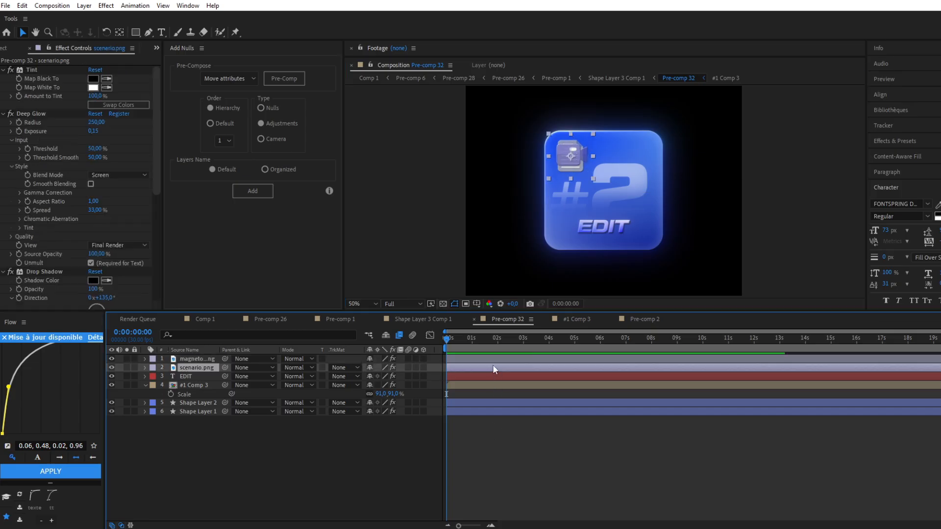
left_click(33, 69)
scroll(31, 239, "down", 5)
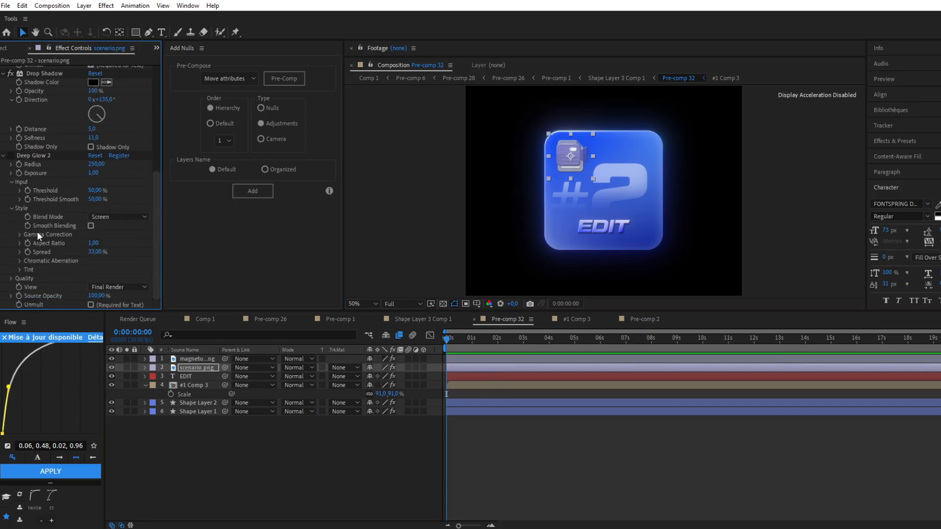
left_click(40, 156, "shift")
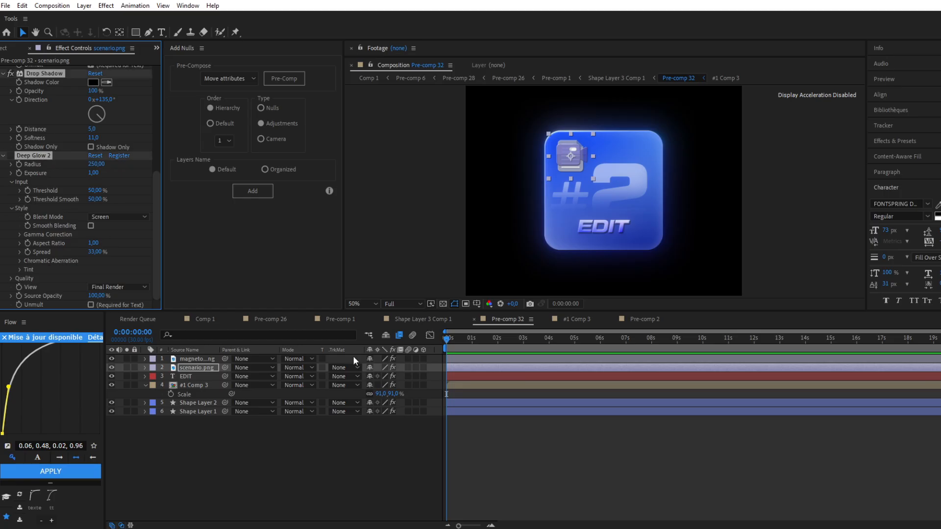
key("ctrl+c")
left_click(463, 360)
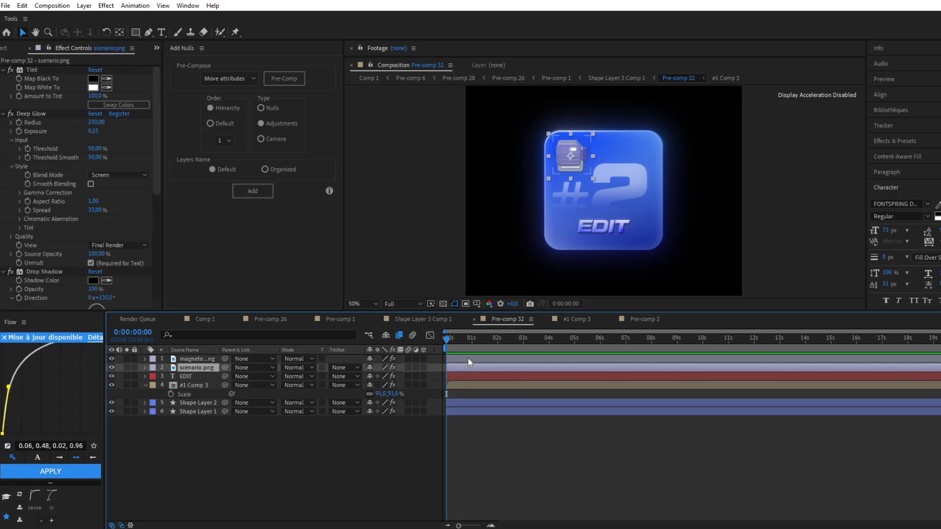
key("ctrl+v")
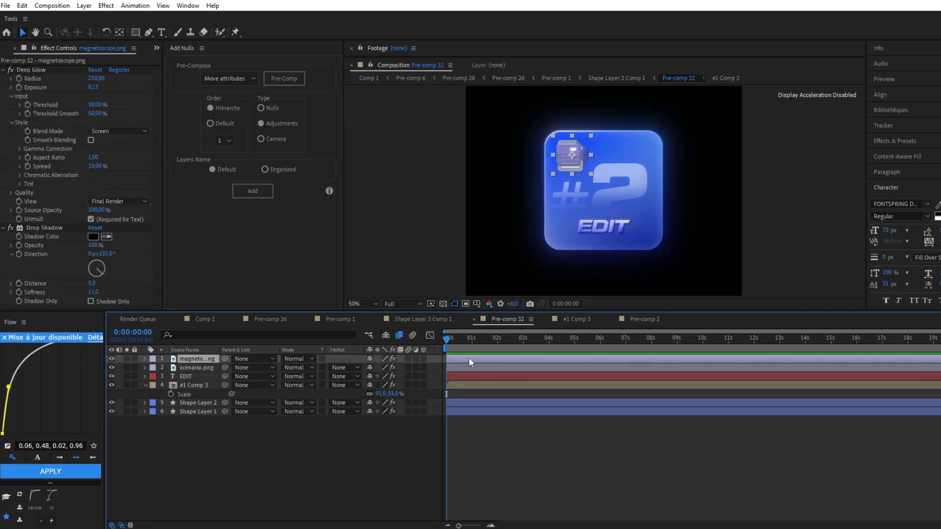
Delete the scenario.png document icon from the #2 EDIT card, keeping the camera icon
left_click(463, 367)
key("Delete")
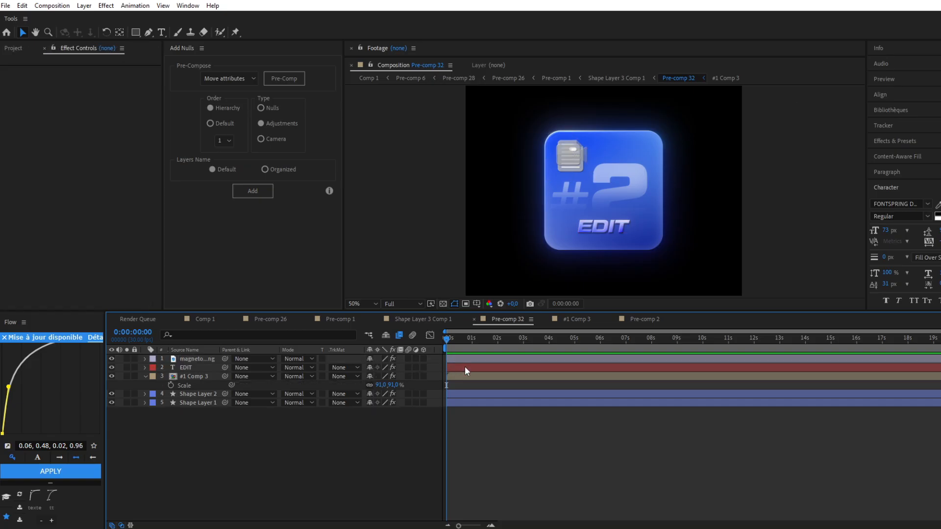
left_click(492, 359)
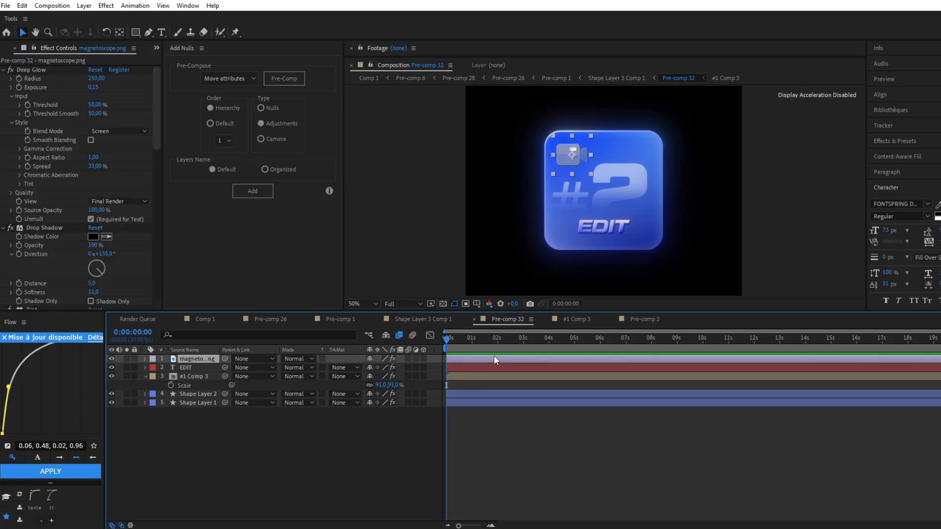
left_click(399, 185)
In Shape Layer 3 Comp 1, scale the #2 EDIT card to 83% and place it to the right of the #1 card
left_click(423, 320)
left_click(473, 359)
left_click(454, 263)
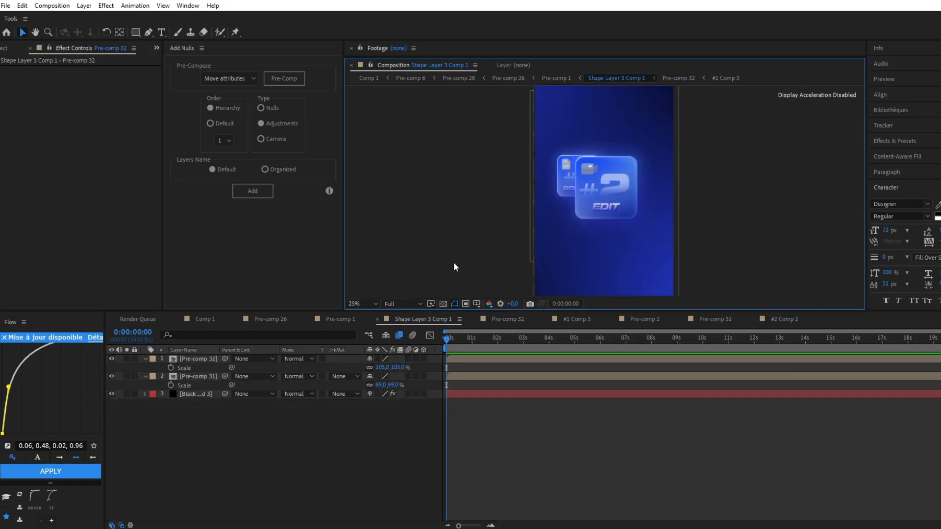
left_click(460, 359)
left_click_drag(385, 371, 375, 370)
left_click(603, 248)
left_click_drag(604, 247, 626, 239)
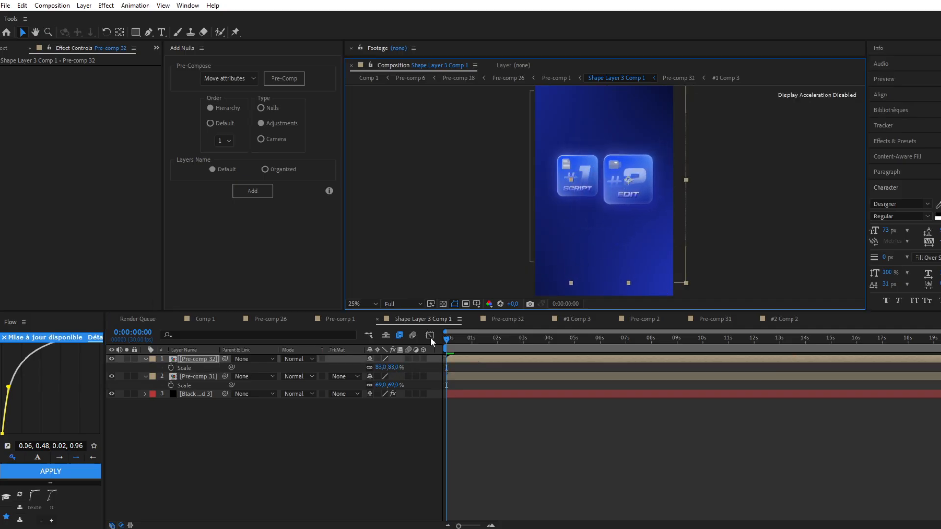
Set the #2 EDIT card's scale to 69% to match the #1 card and adjust its position beside it
left_click_drag(379, 368, 374, 367)
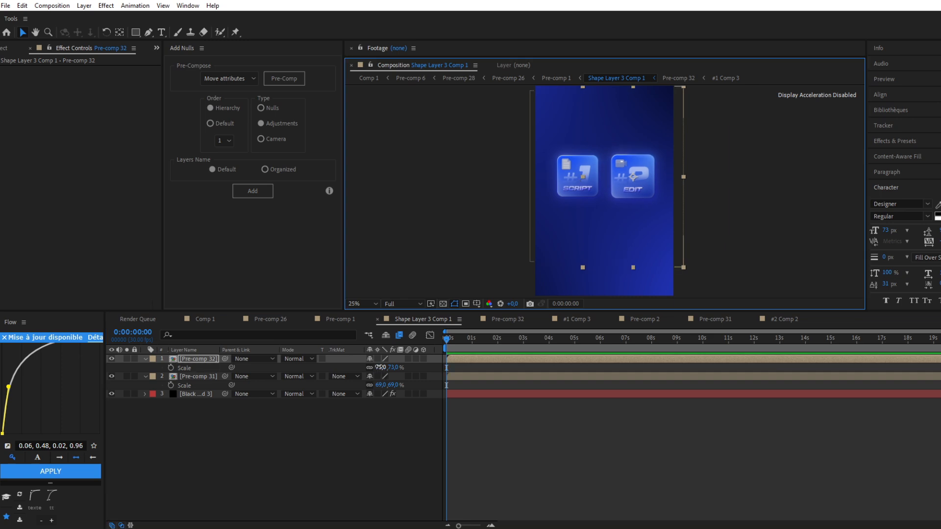
left_click(381, 368)
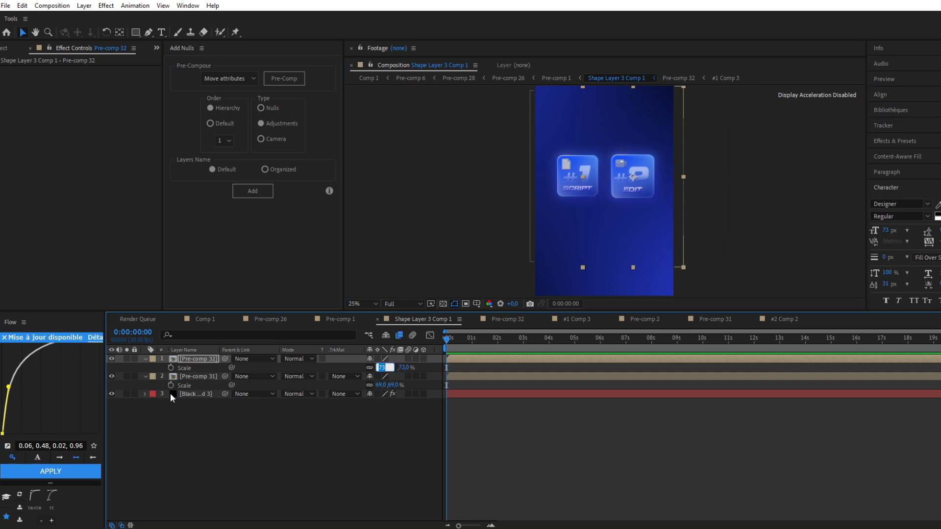
type("69")
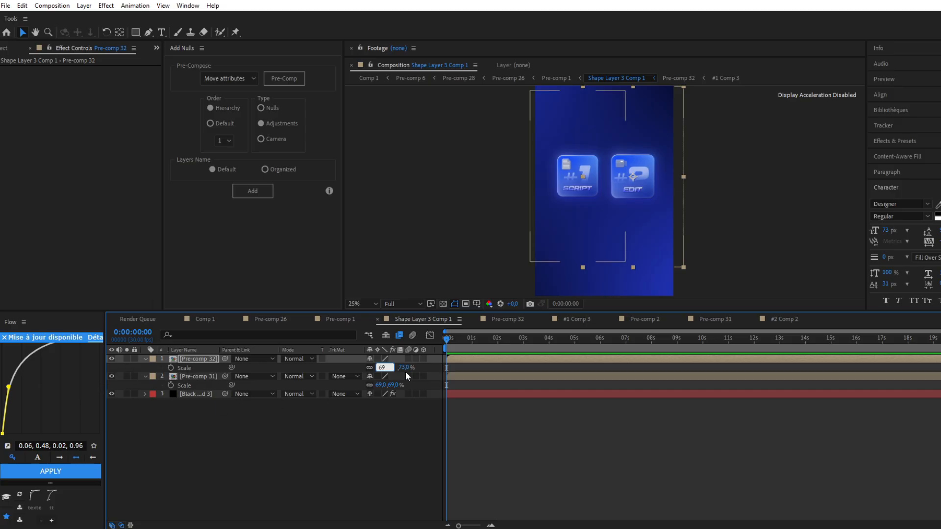
key("Return")
left_click(619, 193)
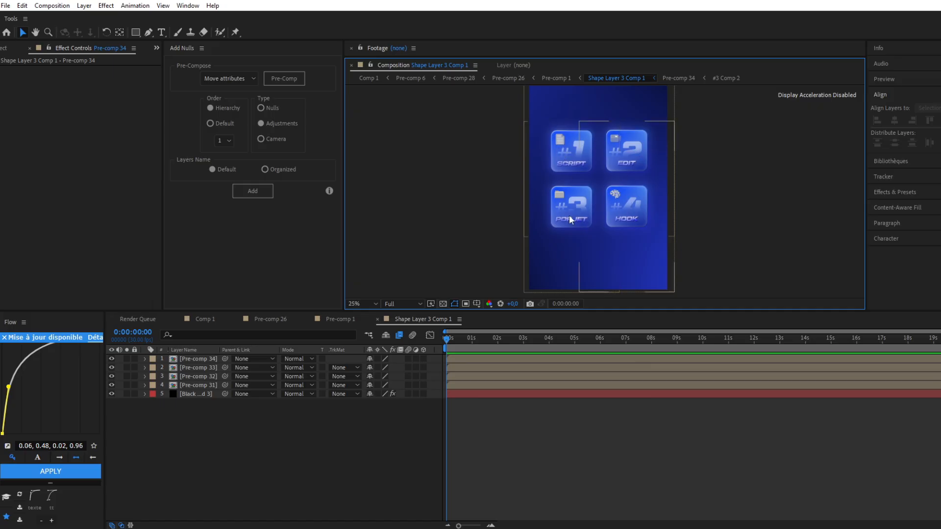
Add the hand cursor image curseur main ouvert.png to the composition above the four card pre-comps
left_click_drag(36, 142, 456, 375)
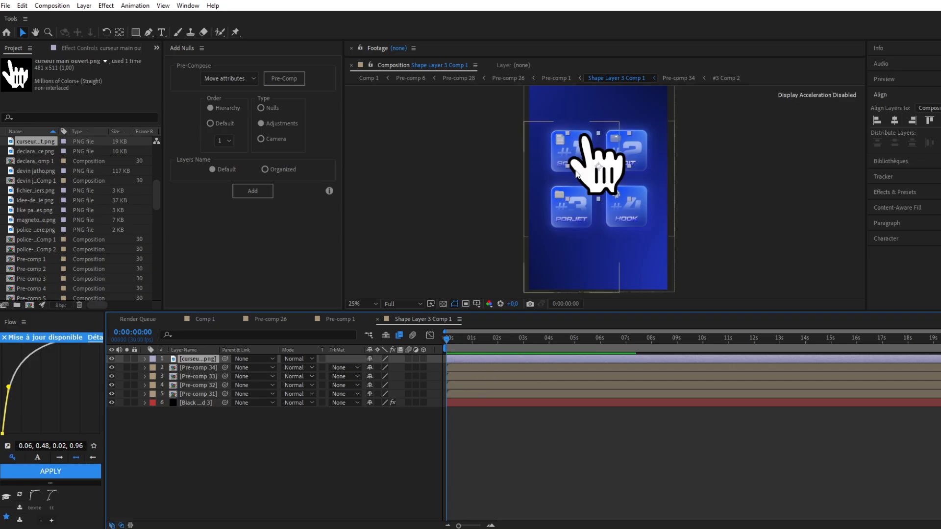
Scale the hand cursor image to 19% and pre-compose it, moving all attributes into the new composition
key("s")
left_click_drag(390, 368, 374, 371)
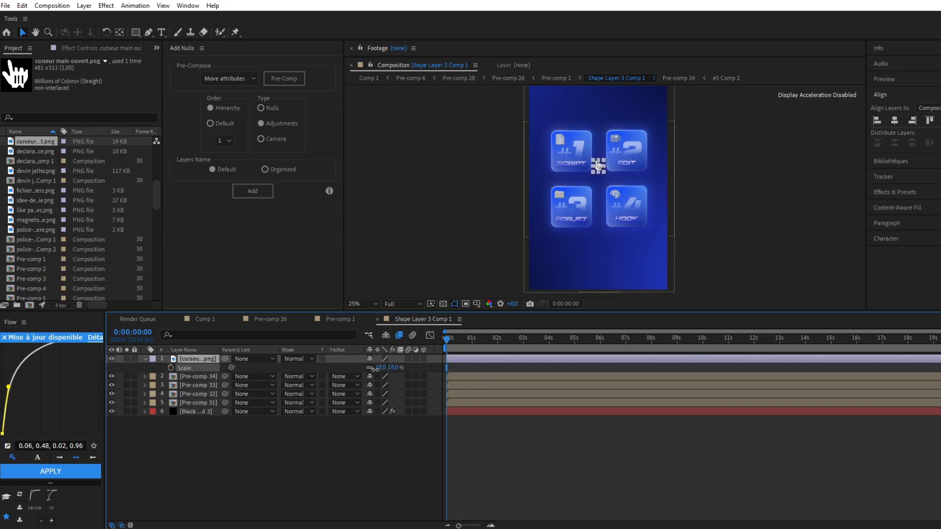
left_click(534, 210)
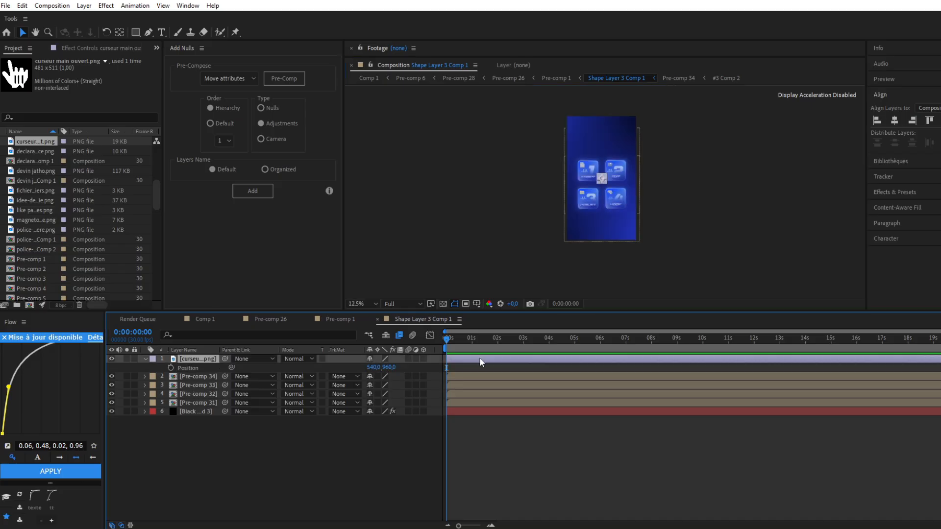
right_click(480, 359)
left_click(517, 301)
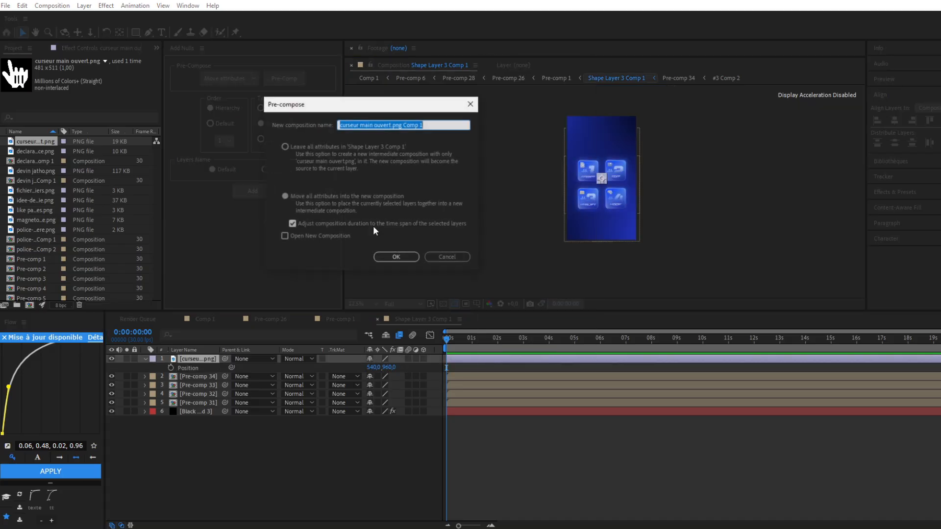
left_click(394, 255)
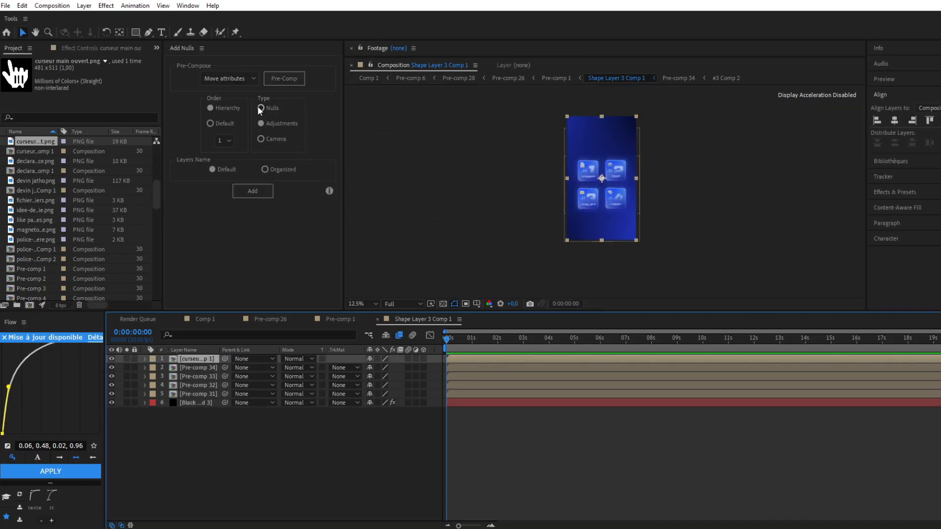
Create a null object and parent the hand cursor pre-comp to it
right_click(434, 359)
mouse_move(470, 365)
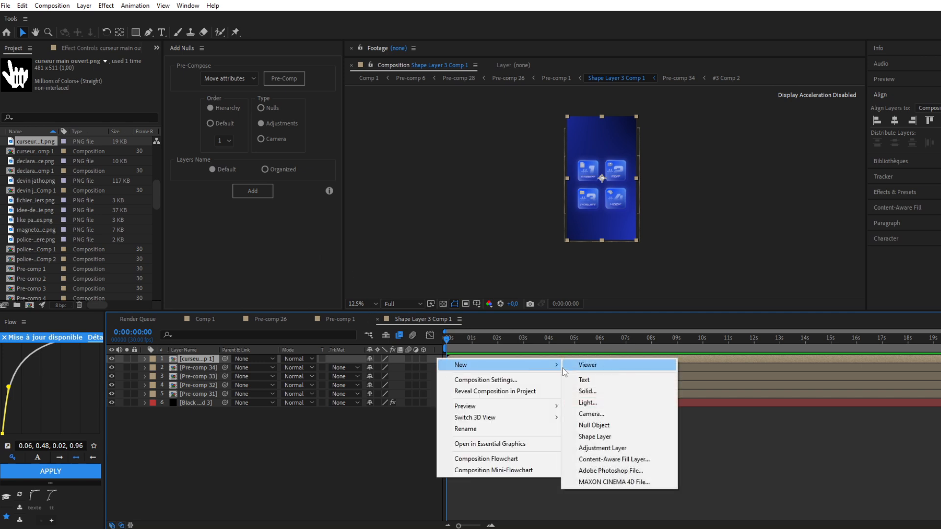
left_click(594, 425)
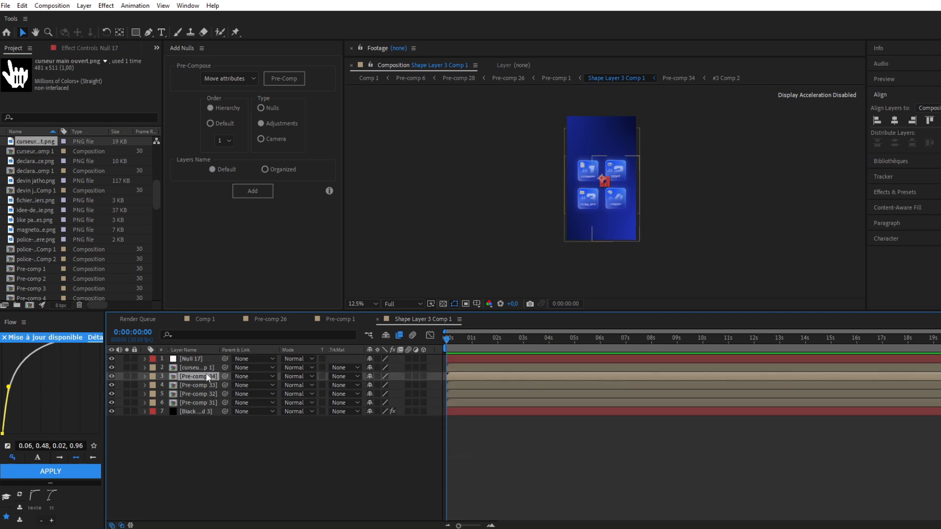
left_click(204, 372)
left_click_drag(224, 368, 191, 359)
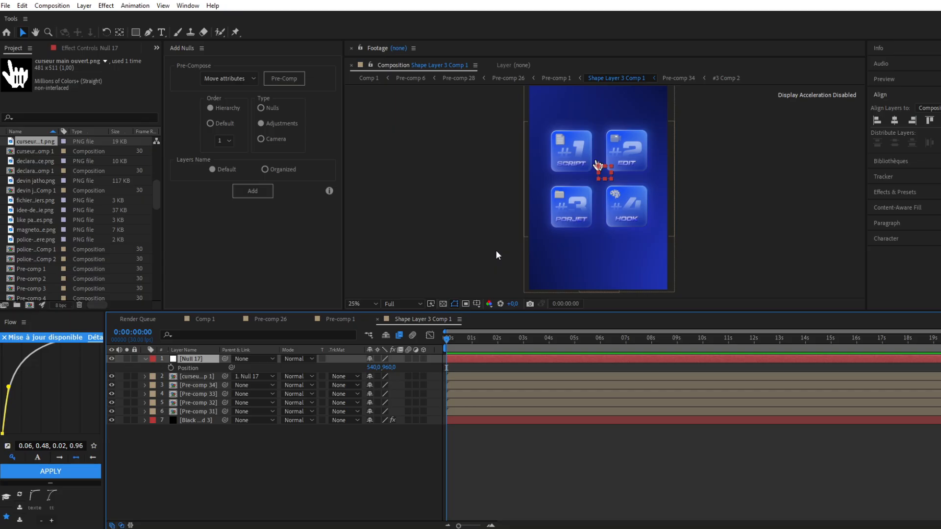
Keyframe the null's position at 0:00:00:00, placing the cursor outside the frame's left edge at -95, 1074
left_click(172, 368)
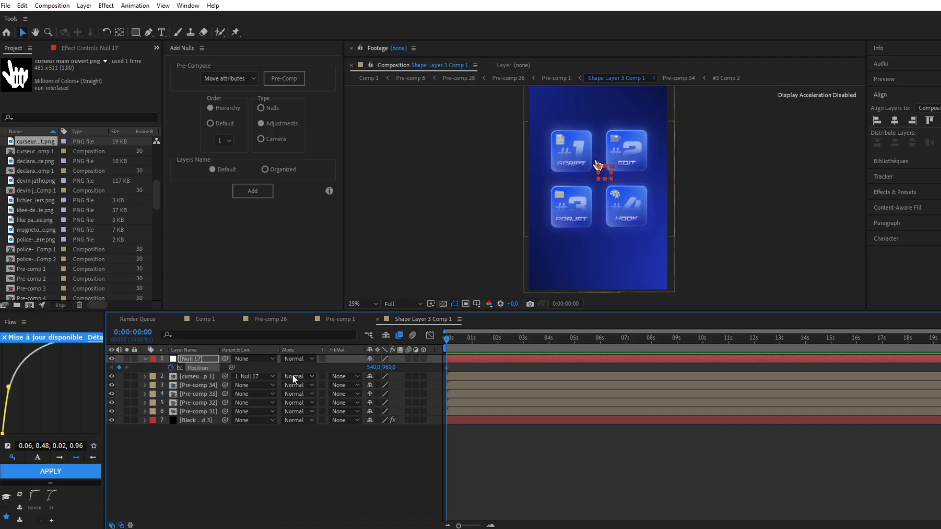
left_click_drag(375, 369, 121, 375)
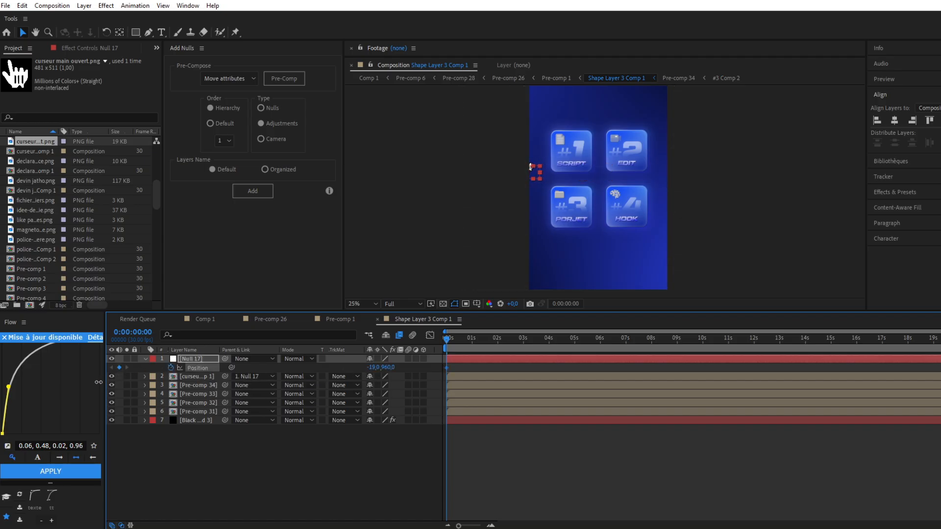
left_click_drag(388, 369, 302, 378)
Add a position keyframe for the null at 0:00:02:05, moving the cursor onto the #2 EDIT card at 726, 929
key("space")
left_click_drag(478, 341, 502, 338)
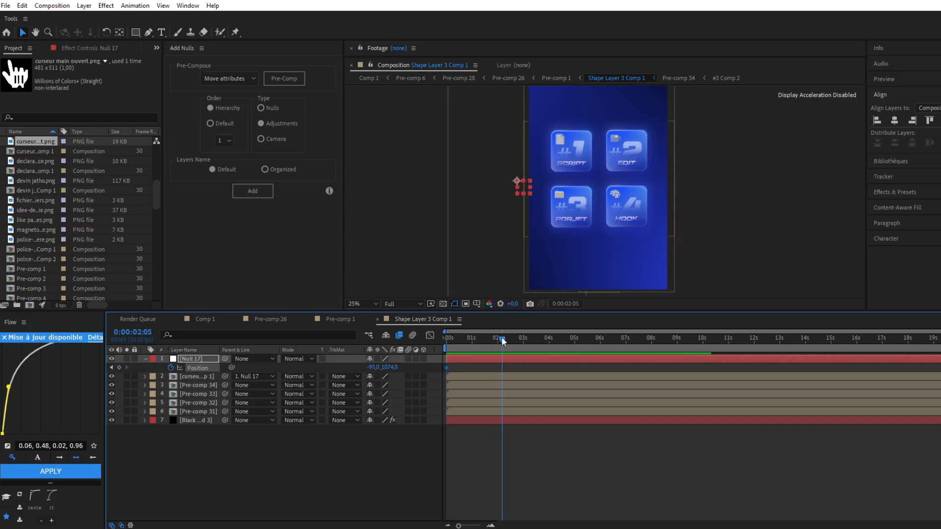
left_click_drag(371, 367, 639, 362)
left_click_drag(391, 367, 296, 382)
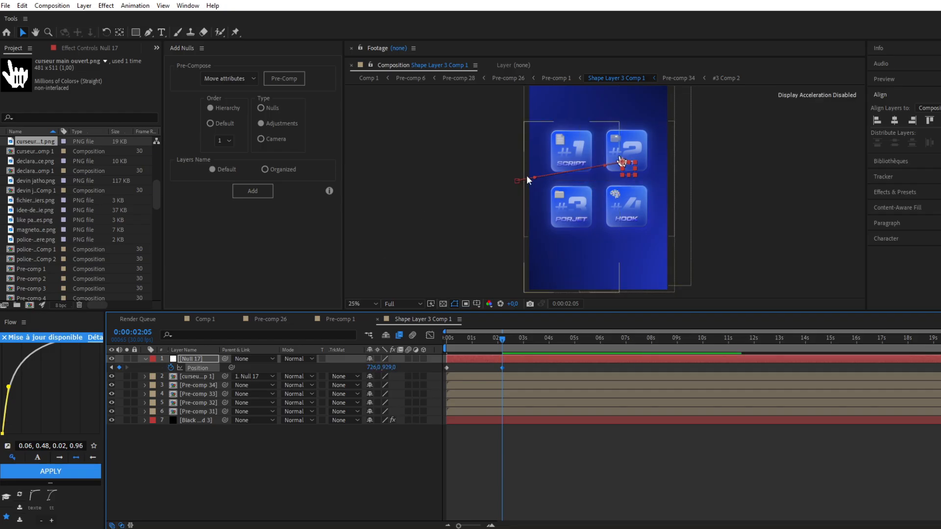
Bend the null's motion path into an upward arc and adjust its end position to 724, 895 on the #2 card
key("period")
left_click_drag(464, 164, 461, 134)
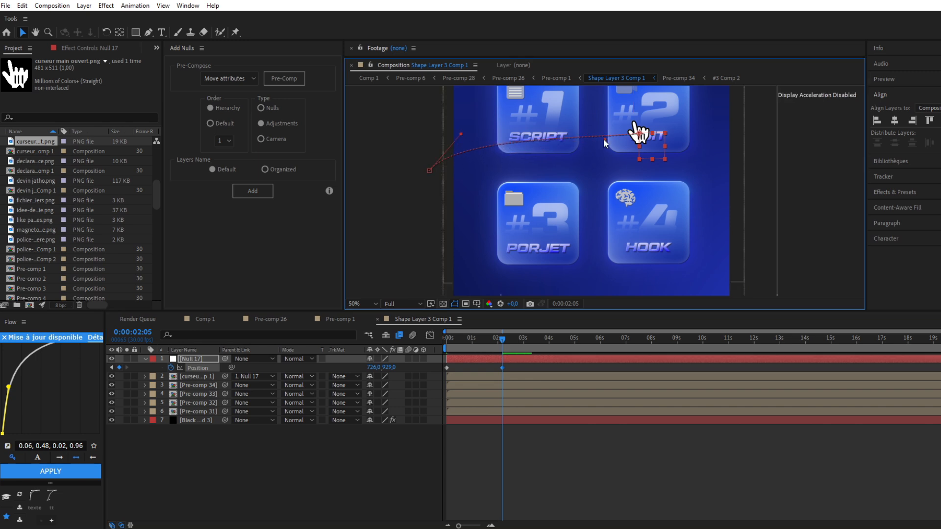
left_click_drag(604, 139, 653, 139)
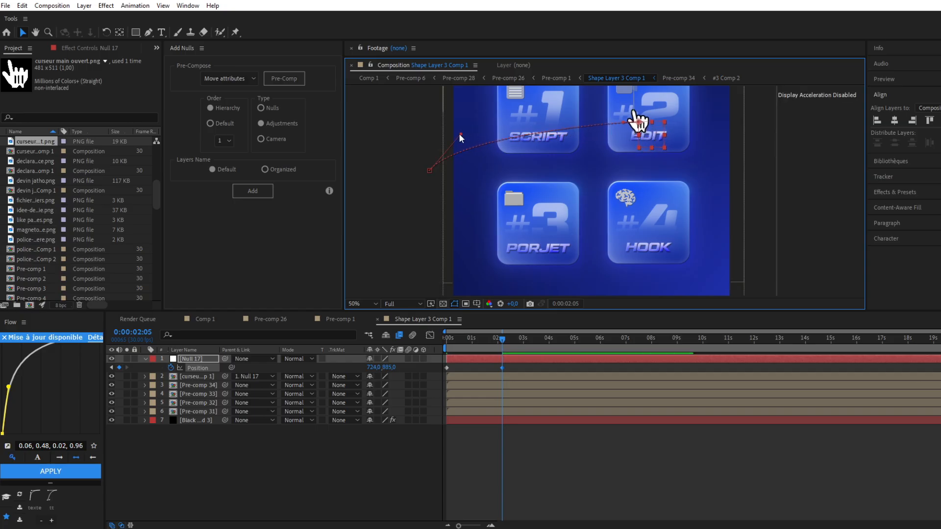
left_click(382, 176)
Preview the cursor move and shorten it by shifting the null's end position keyframe to about 1.3 seconds
left_click_drag(491, 342, 426, 349)
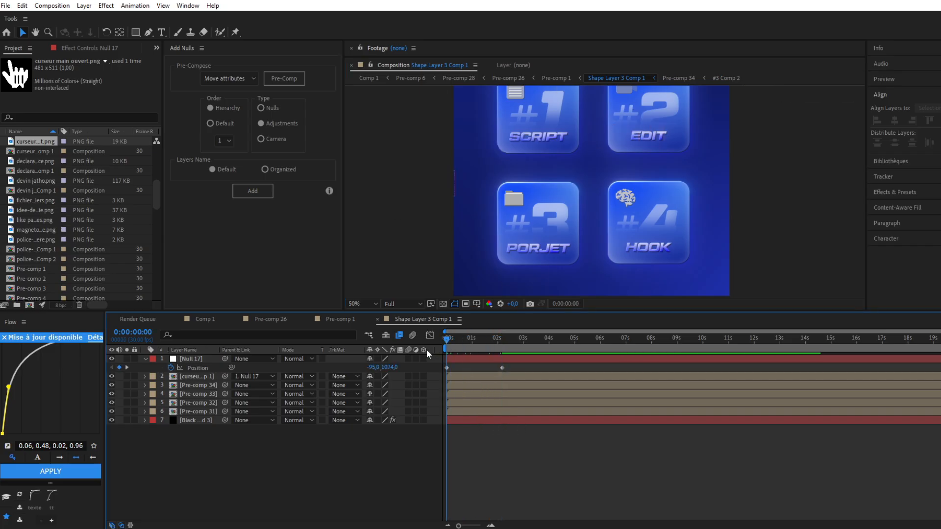
scroll(522, 222, "down", 2)
key("space")
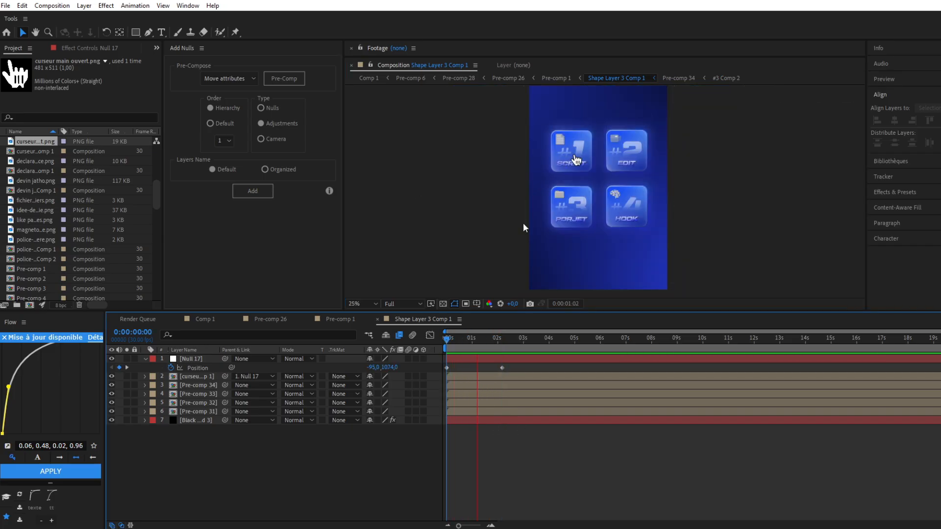
left_click_drag(502, 368, 480, 371)
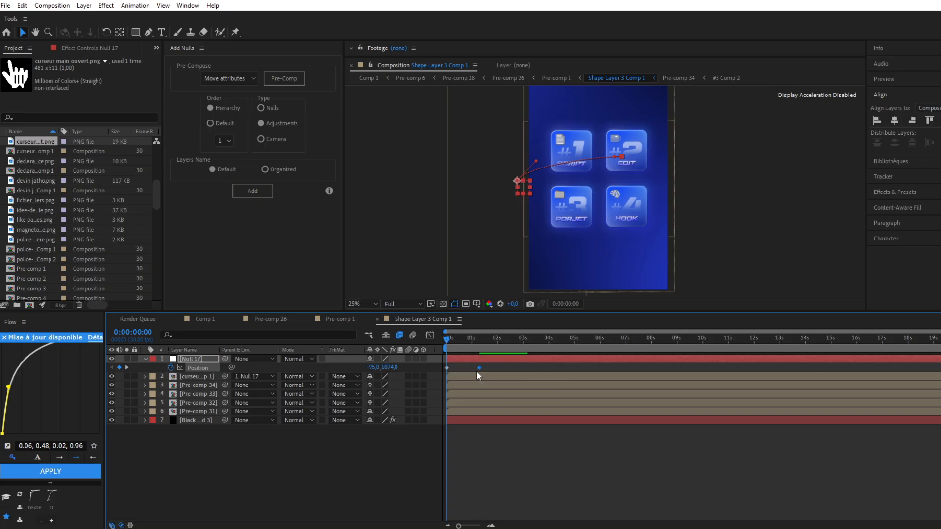
left_click(542, 219)
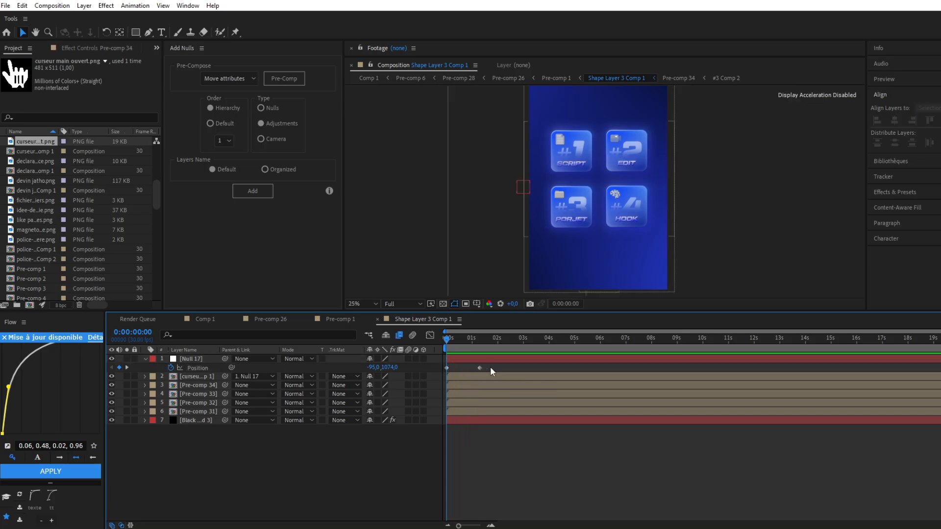
Ease the null's position keyframes, shape the speed graph with an early peak and slow finish, and preview the motion
left_click_drag(491, 366, 442, 364)
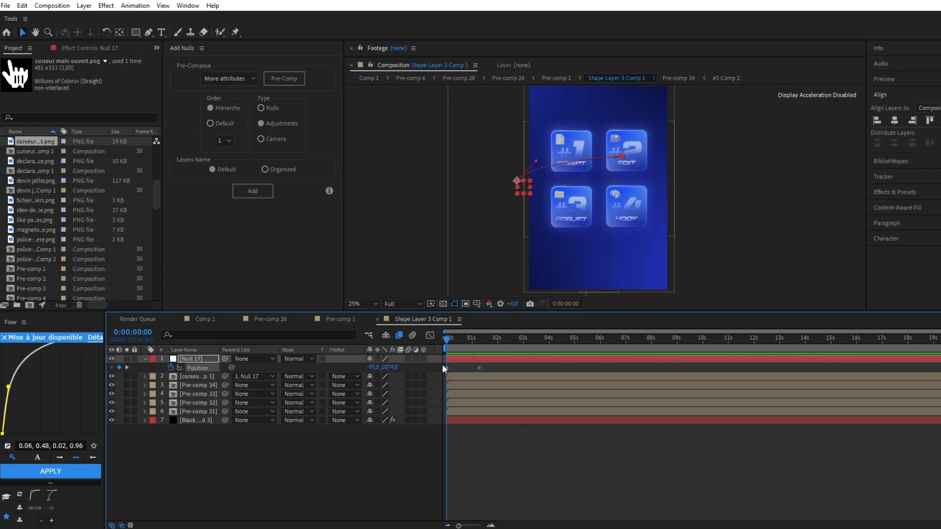
left_click(430, 335)
left_click(480, 495)
left_click_drag(473, 495, 449, 496)
key("space")
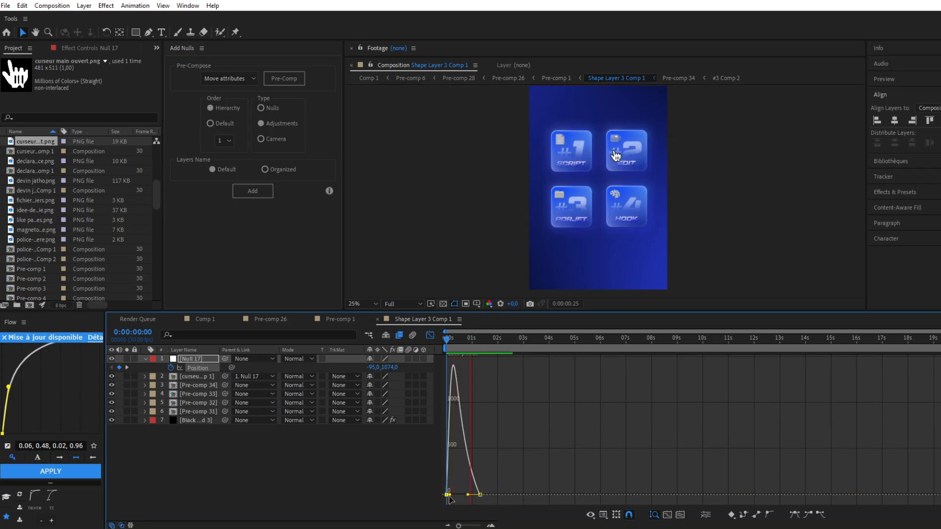
key("shift+F3")
key("space")
key("space")
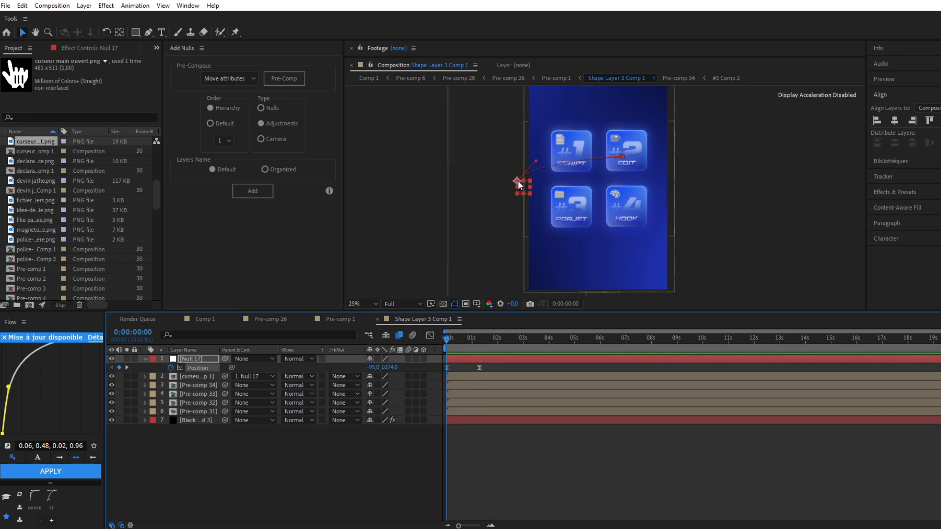
Create a second null object at 0:00:01:00 and parent the first null to it
left_click(468, 338)
left_click_drag(476, 338, 472, 338)
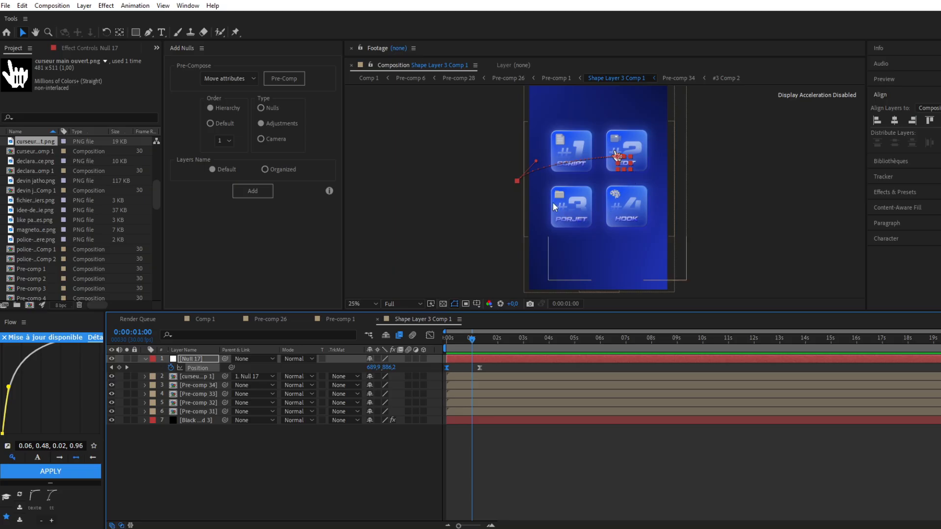
left_click(192, 360)
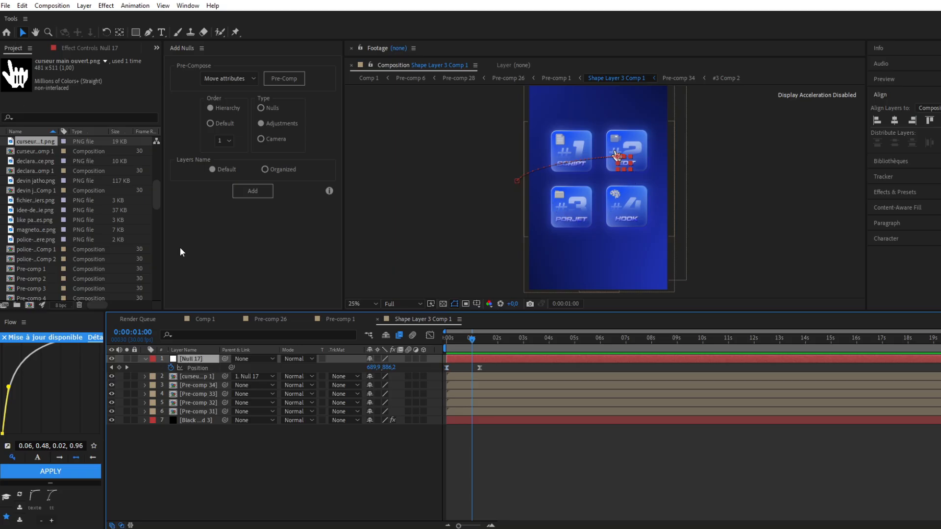
right_click(440, 361)
mouse_move(464, 366)
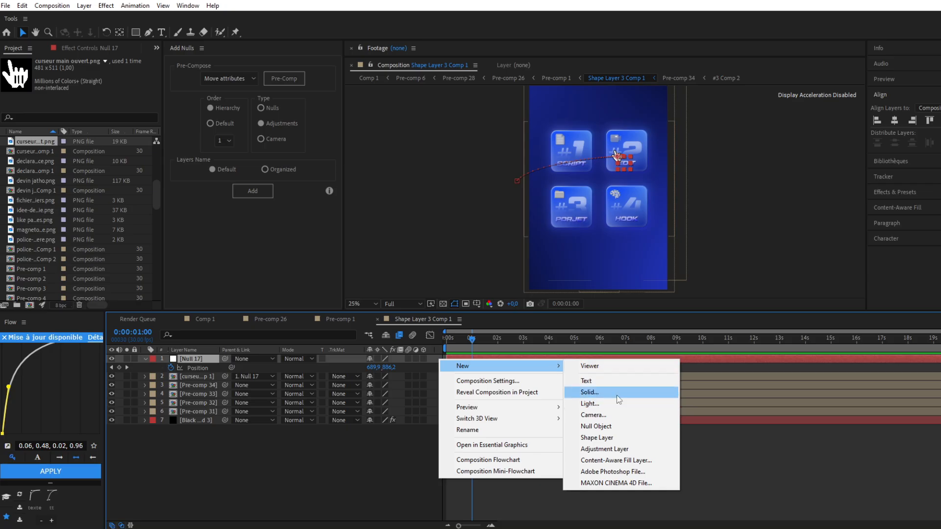
left_click(613, 427)
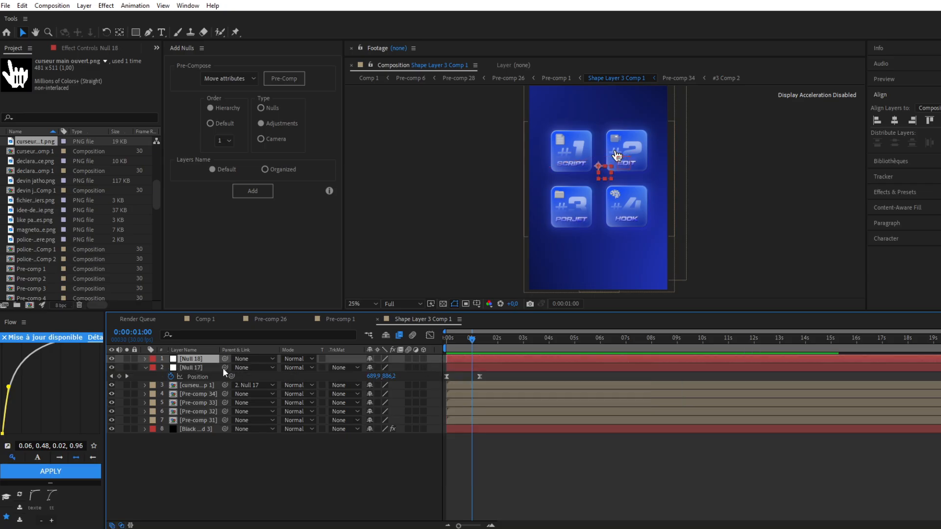
left_click_drag(225, 367, 193, 357)
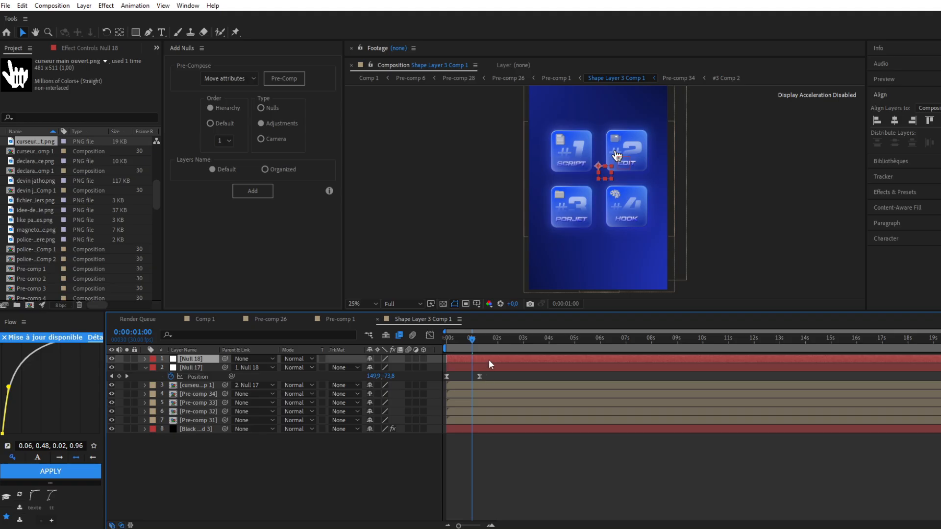
Keyframe the second null's position from 540, 960 just before one second to 584, 1296 at 0:00:02:03, bringing the cursor onto the #4 HOOK card
key("p")
left_click(171, 368)
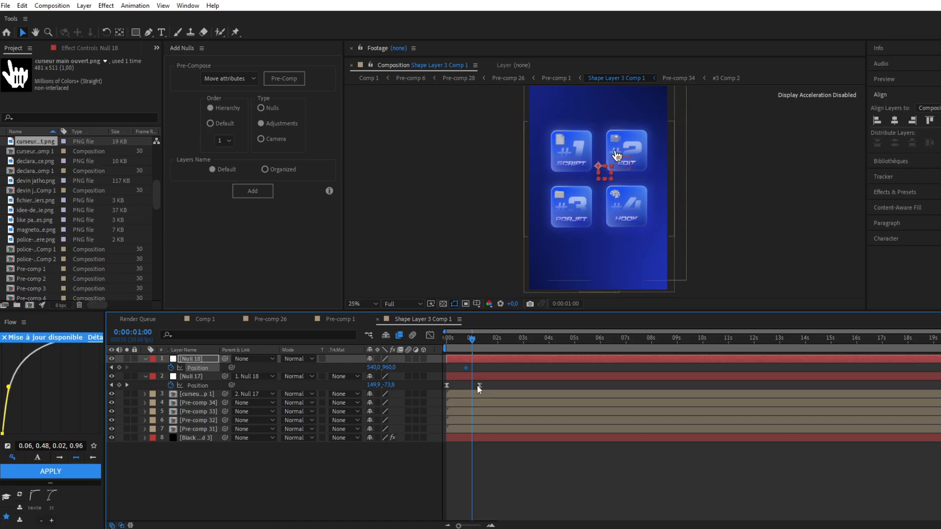
left_click_drag(471, 339, 500, 340)
key("period")
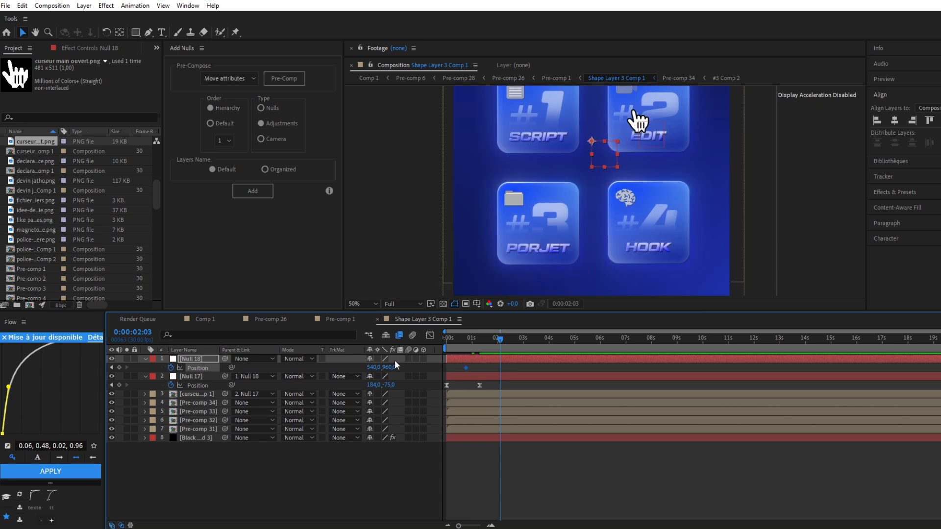
left_click_drag(384, 373, 571, 346)
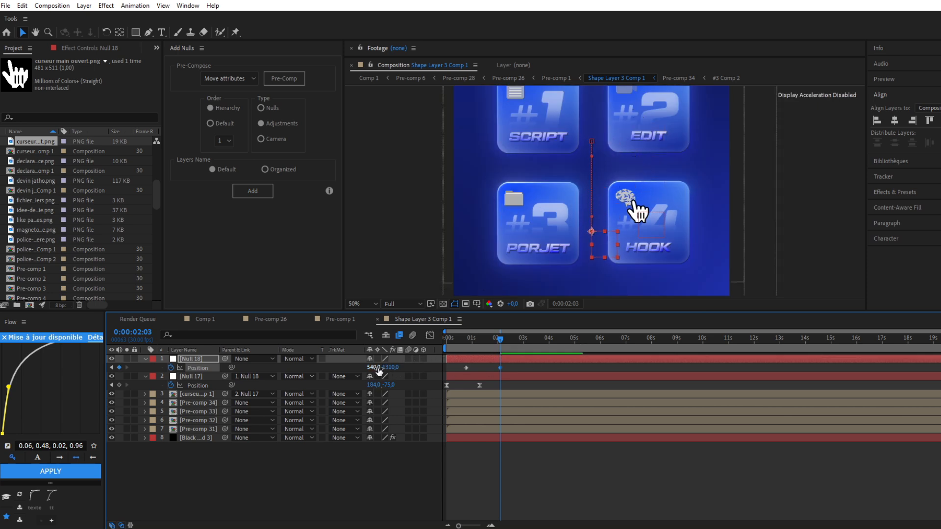
mouse_move(374, 371)
left_mouse_down()
mouse_move(403, 366)
mouse_move(372, 376)
left_mouse_up()
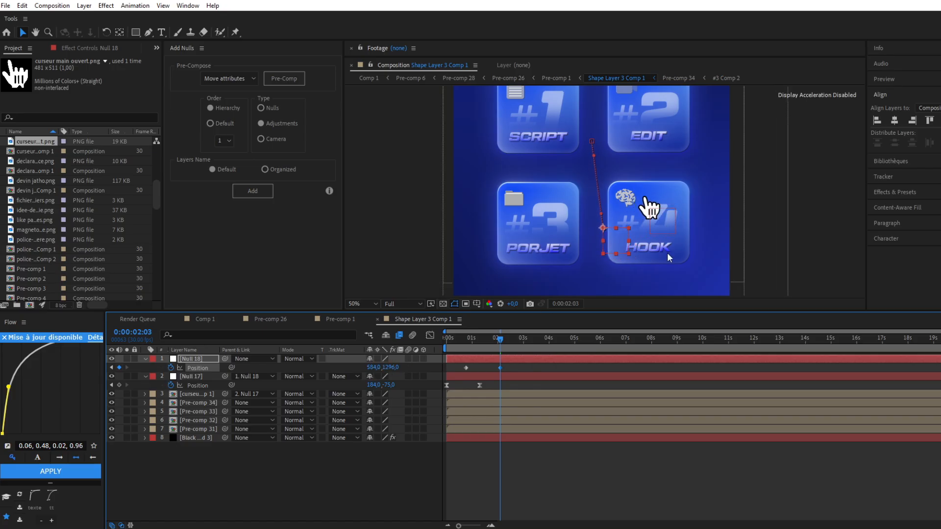
Ease the second null's position keyframes, sharpen the speed graph into a steep central peak, and preview the move to the #4 card
left_click_drag(506, 366, 457, 369)
left_click(460, 339)
key("space")
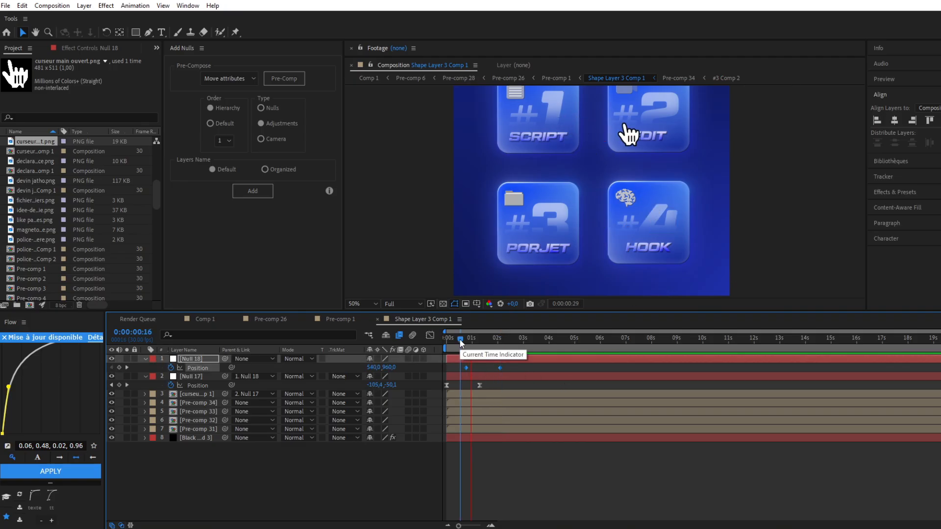
key("space")
left_click_drag(454, 366, 530, 371)
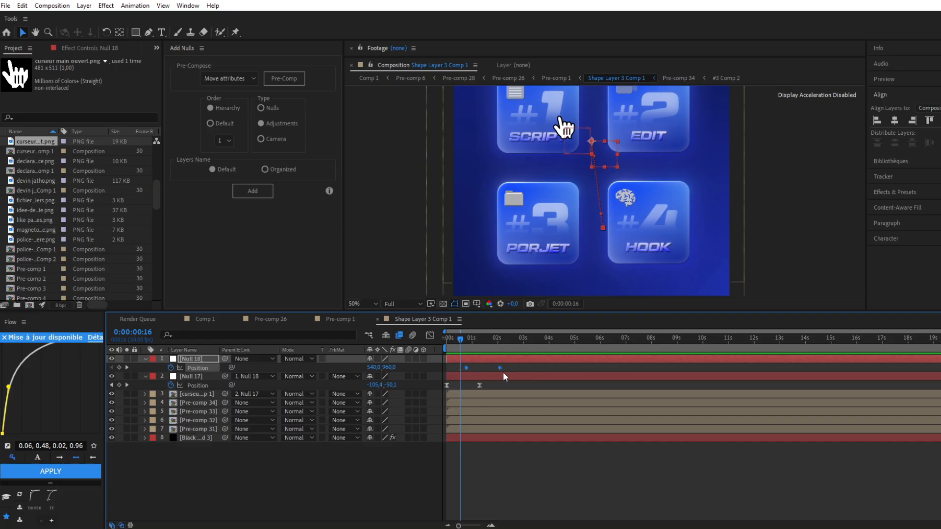
left_click(428, 337)
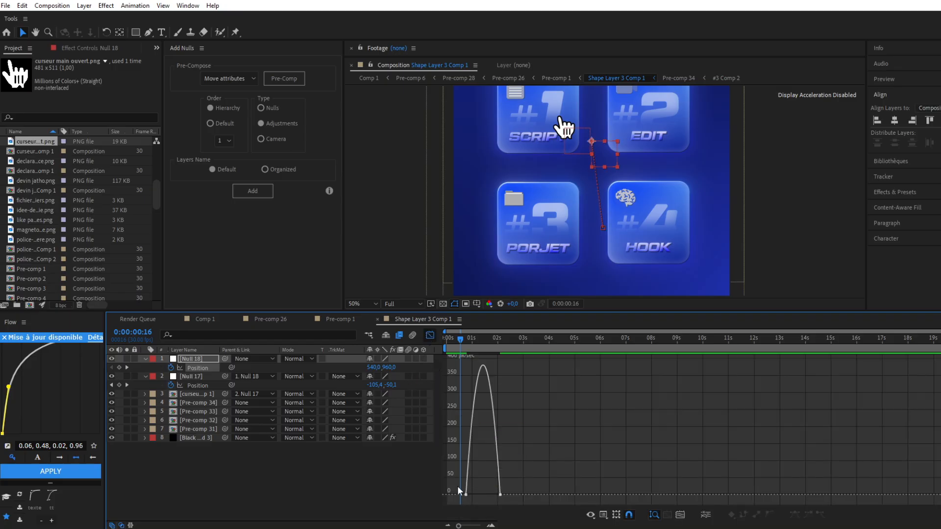
left_click_drag(475, 495, 489, 496)
key("space")
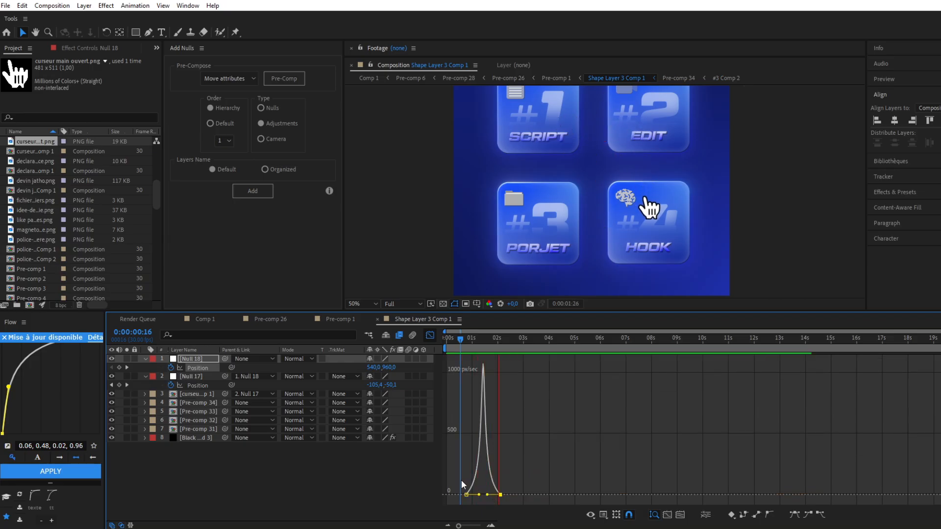
Lengthen the second null's move by shifting its start keyframe to about 0.6 seconds and its end keyframe to about 2.6 seconds
key("space")
left_click(428, 337)
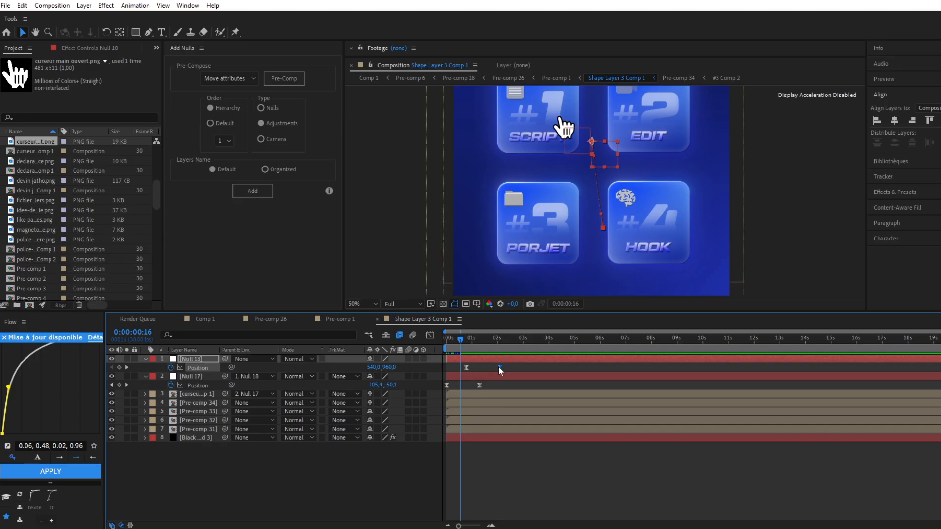
left_click_drag(499, 367, 462, 369)
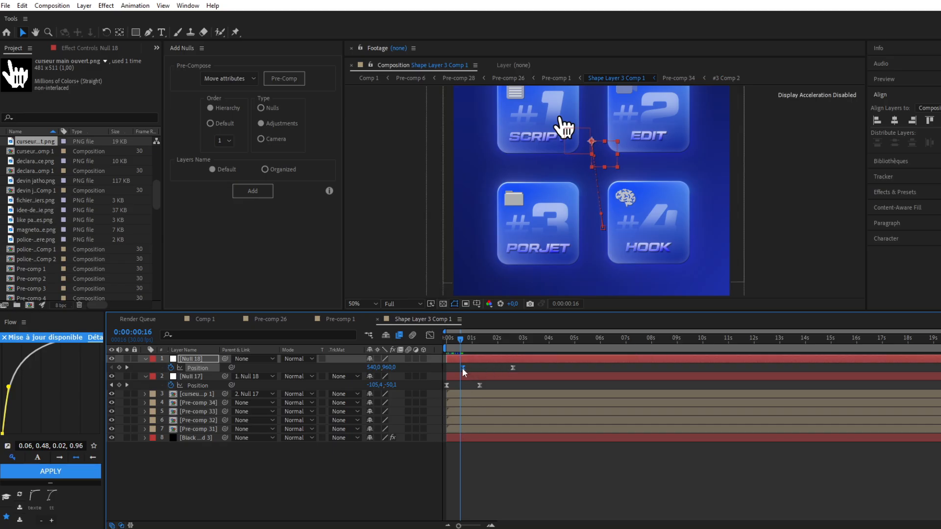
Preview the cursor's retimed travel across the cards from the start of the composition
key("space")
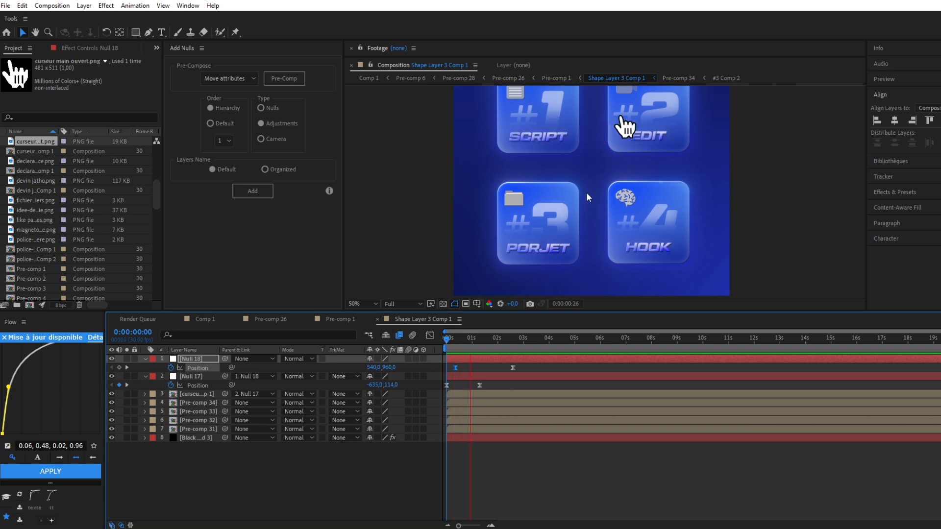
key("space")
left_click(401, 234)
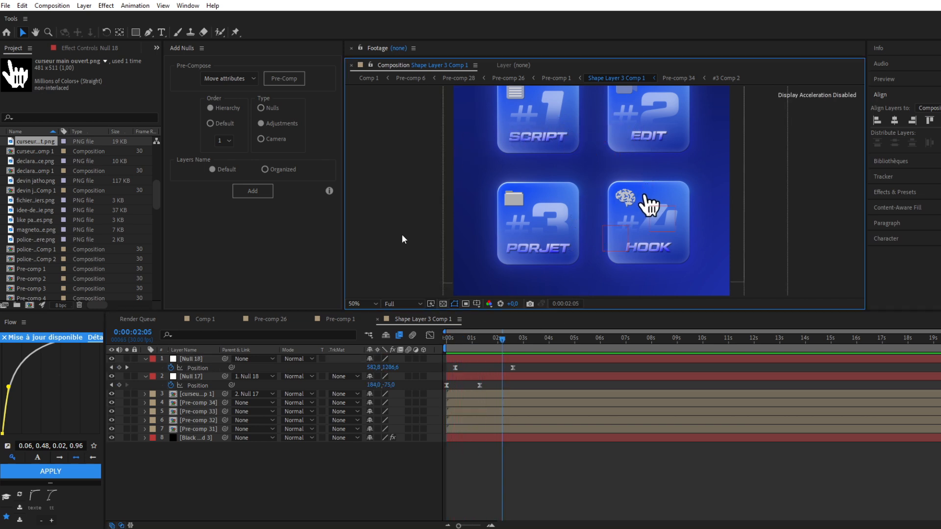
Create a third null object at 0:00:02:05, reveal its position, and parent the second null to it
left_click(430, 358)
right_click(436, 359)
mouse_move(483, 365)
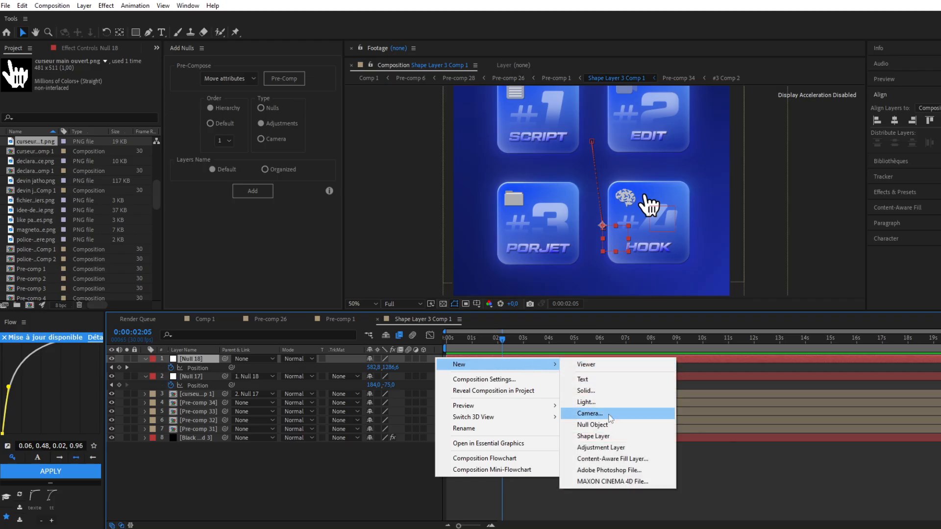
left_click(593, 424)
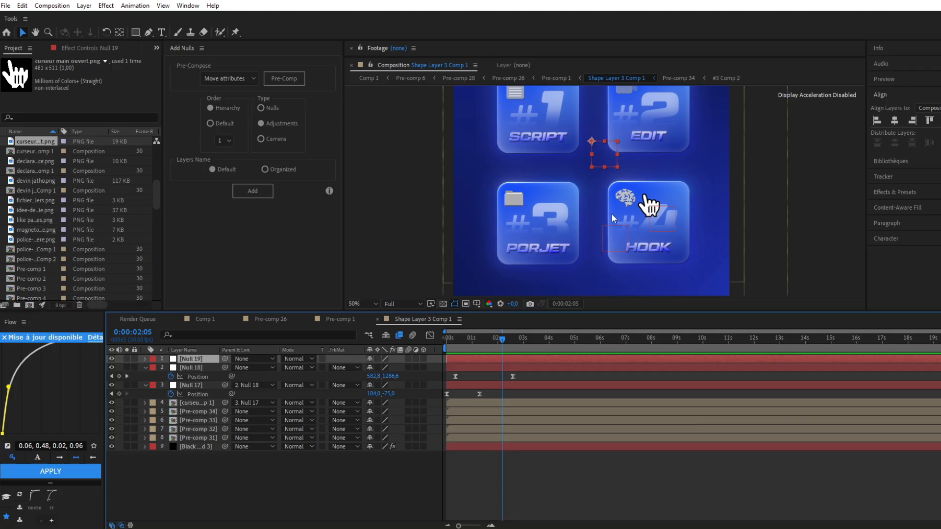
key("p")
left_click(224, 378)
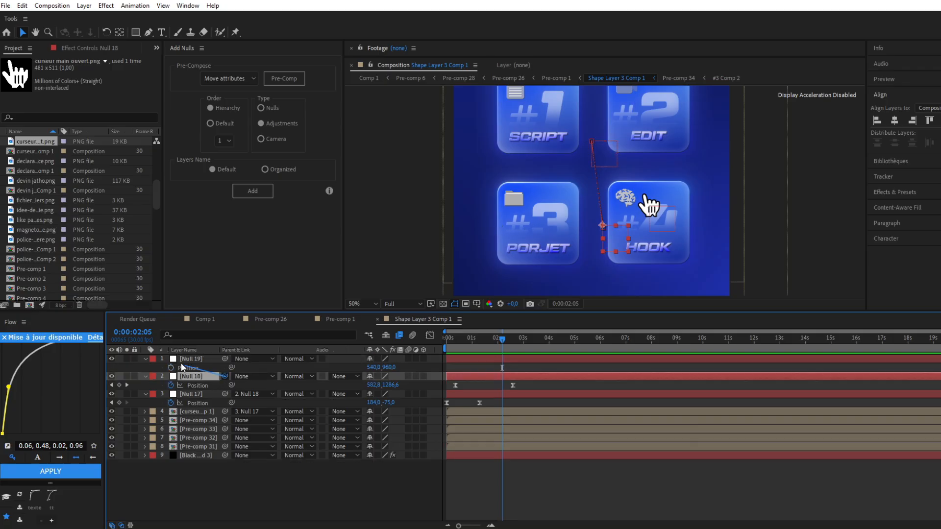
left_click_drag(182, 368, 189, 359)
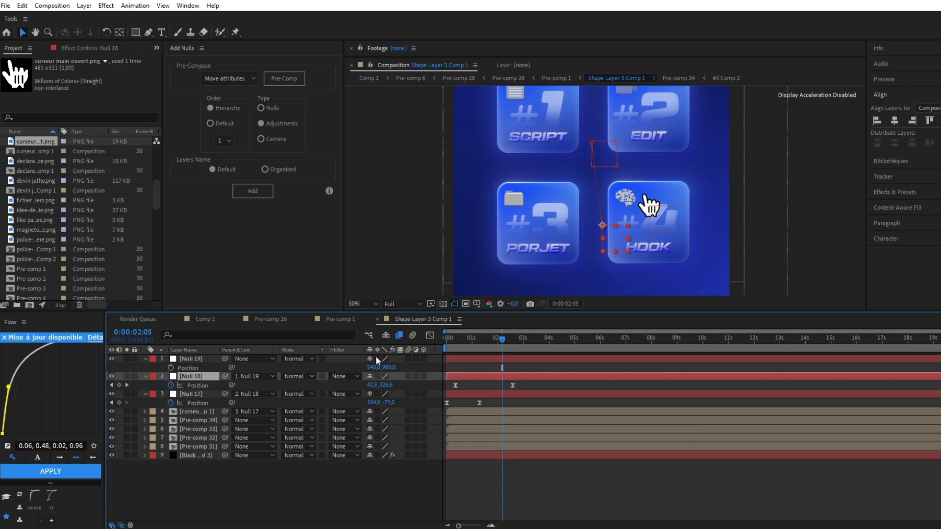
Keyframe the third null's position from 540, 960 at about 1.5 seconds to 108, 1078 at 0:00:03:28, bringing the cursor onto the #3 card
left_click(170, 368)
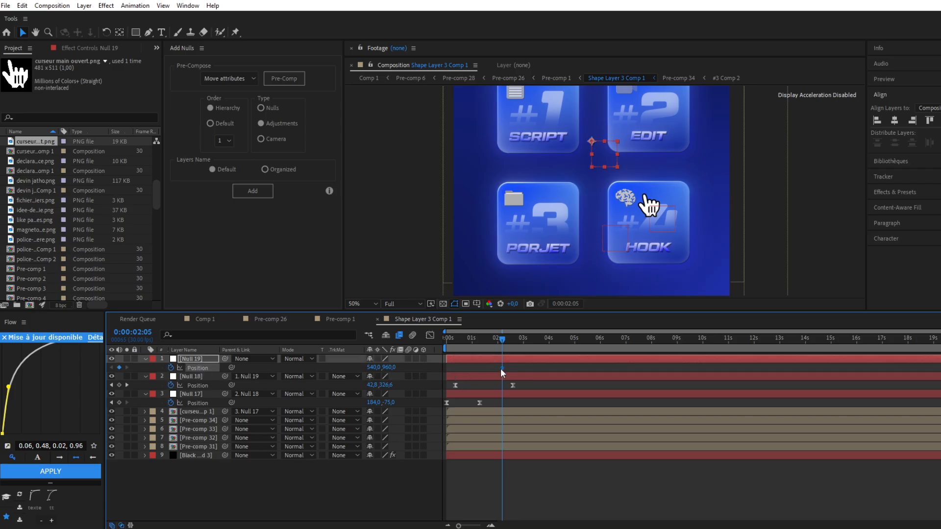
left_click_drag(501, 368, 485, 368)
left_click(546, 342)
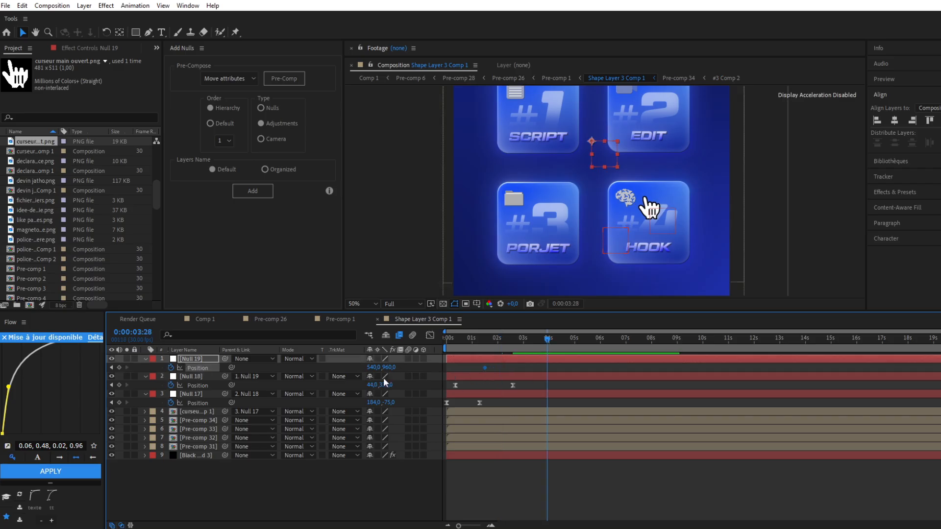
left_click_drag(374, 367, 212, 385)
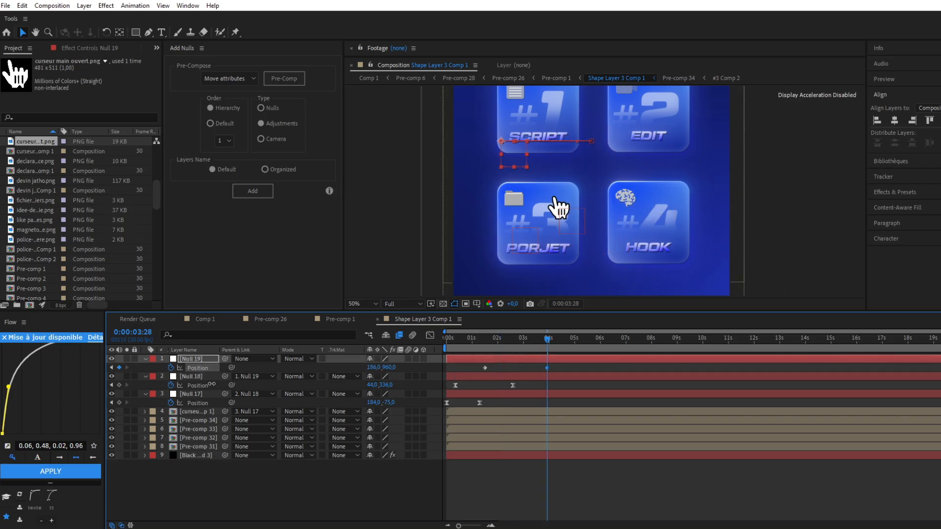
mouse_move(390, 367)
left_mouse_down()
mouse_move(399, 373)
mouse_move(384, 375)
left_mouse_up()
Ease the third null's two position keyframes with stronger influence in the speed graph and preview the move
left_click_drag(571, 368, 471, 371)
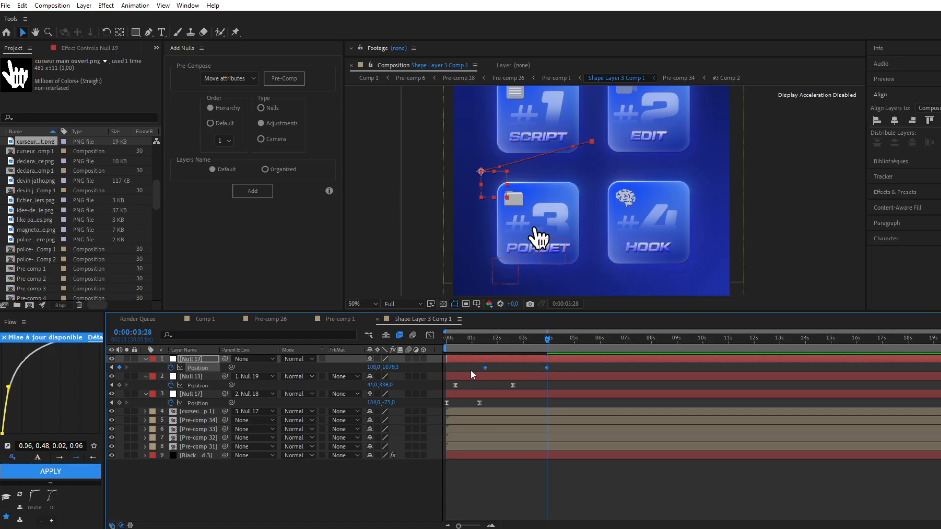
left_click(431, 335)
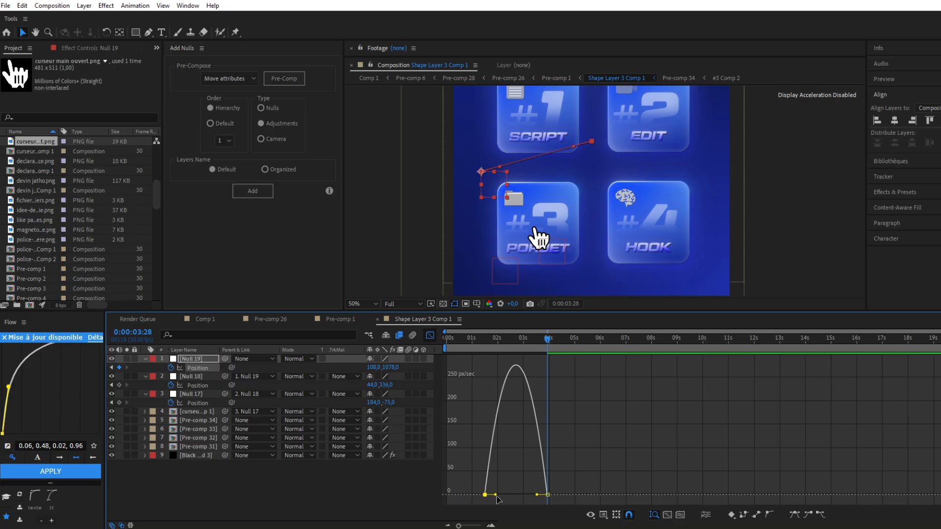
left_click_drag(497, 497, 525, 496)
left_click(430, 336)
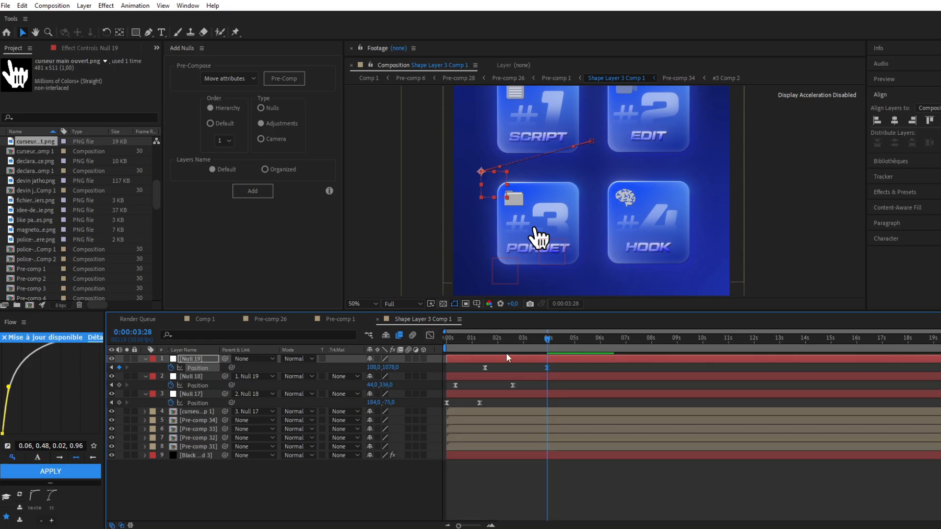
left_click(478, 335)
key("space")
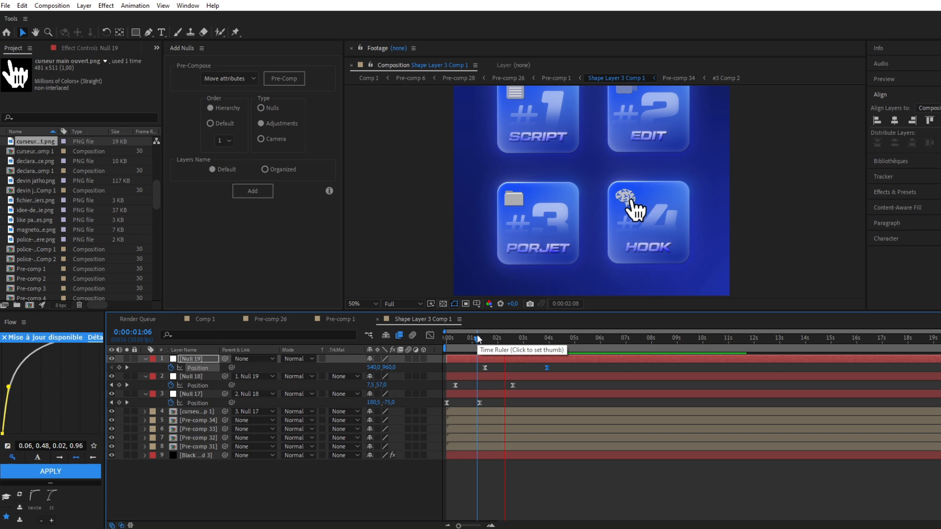
key("space")
Shorten the third null's move by shifting its end keyframe to about 3.4 seconds, and preview the whole cursor path
left_click_drag(548, 368, 535, 368)
left_click(485, 368)
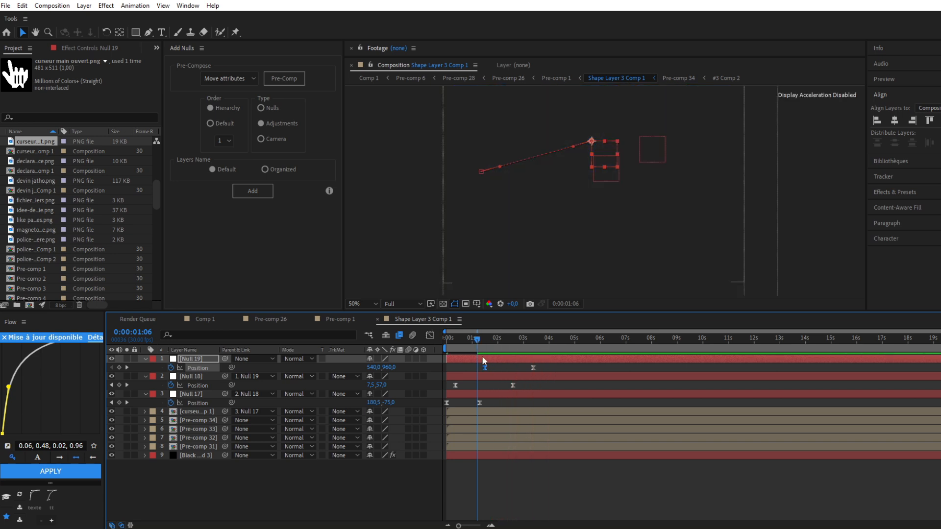
key("comma")
key("Home")
key("space")
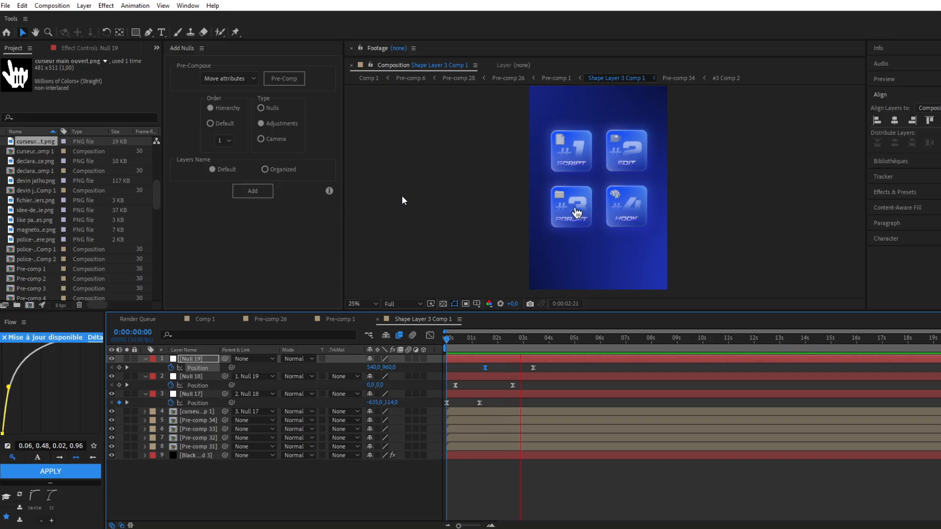
left_click(454, 259)
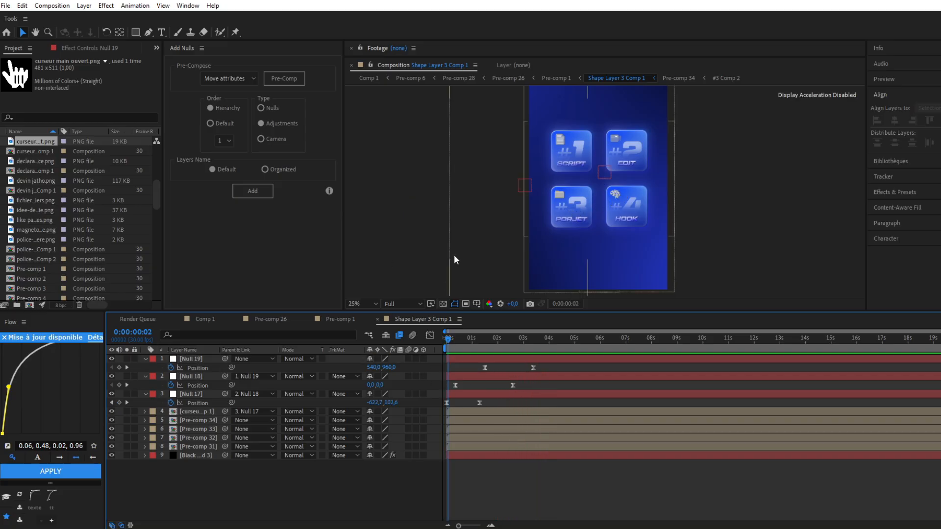
Locate the frames where the cursor reaches the #1 SCRIPT card and start keyframing that card's scale at 69% at about 0:00:00:07
left_click(458, 338)
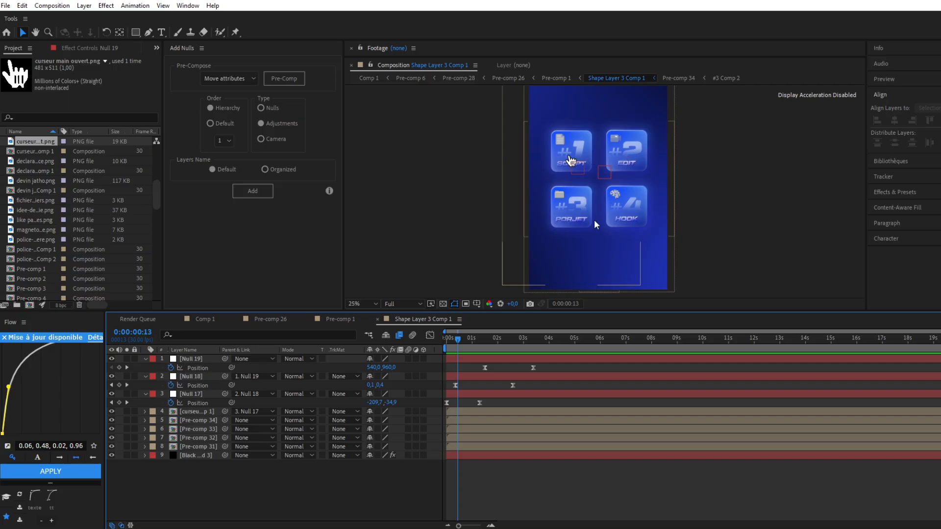
left_click(451, 341)
key("Page_Down")
key("Page_Down")
key("Page_Down")
key("Page_Down")
key("Page_Down")
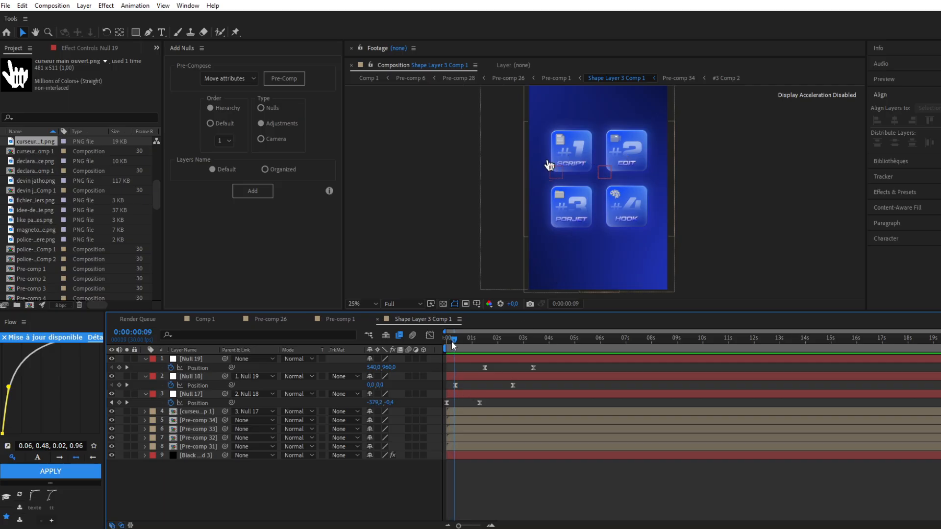
key("Page_Down")
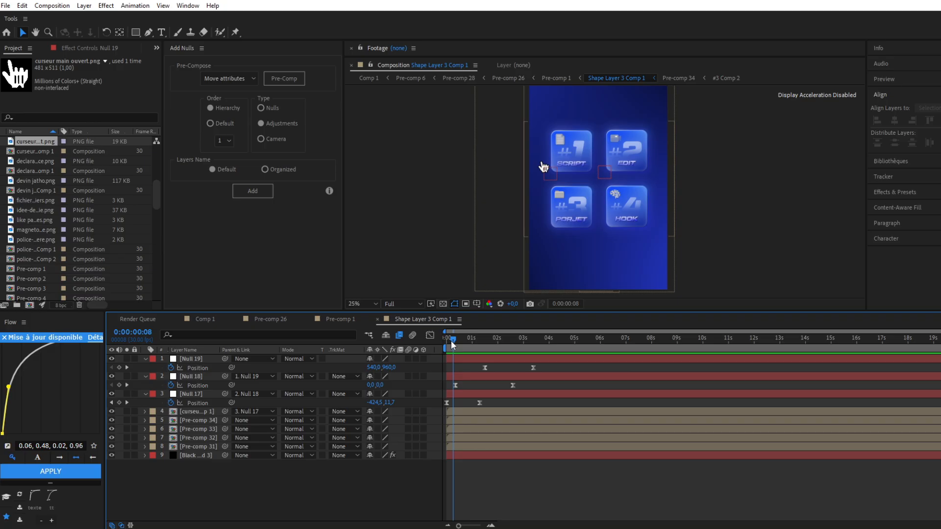
key("Page_Up")
scroll(580, 177, "up", 2)
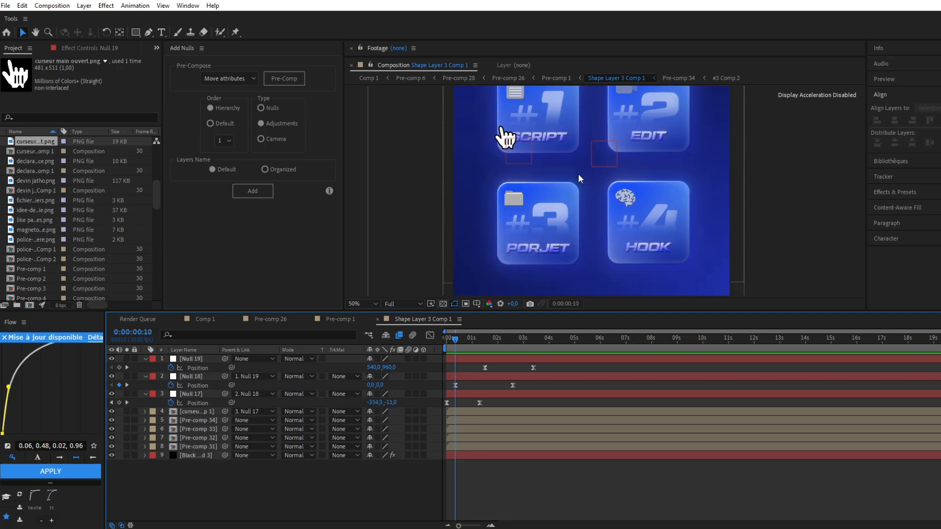
left_click(466, 447)
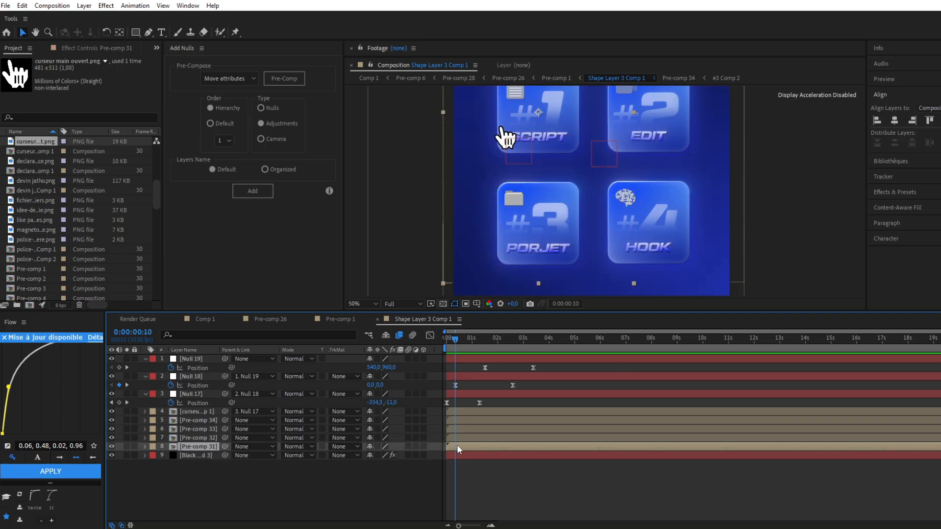
key("s")
left_click(172, 456)
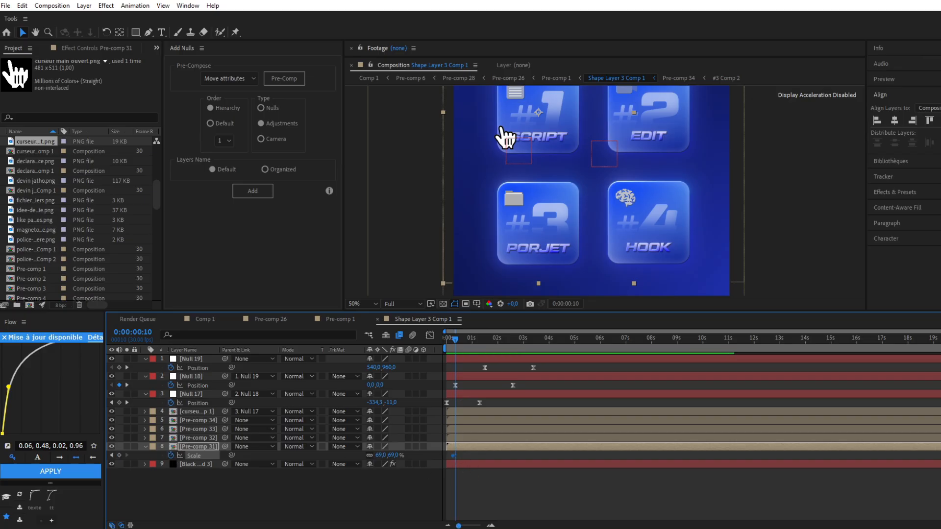
Enlarge the #1 SCRIPT card to 78% scale at 0:00:00:10 and hold that value with a keyframe at 0:00:00:17
left_click(490, 526)
left_click(490, 525)
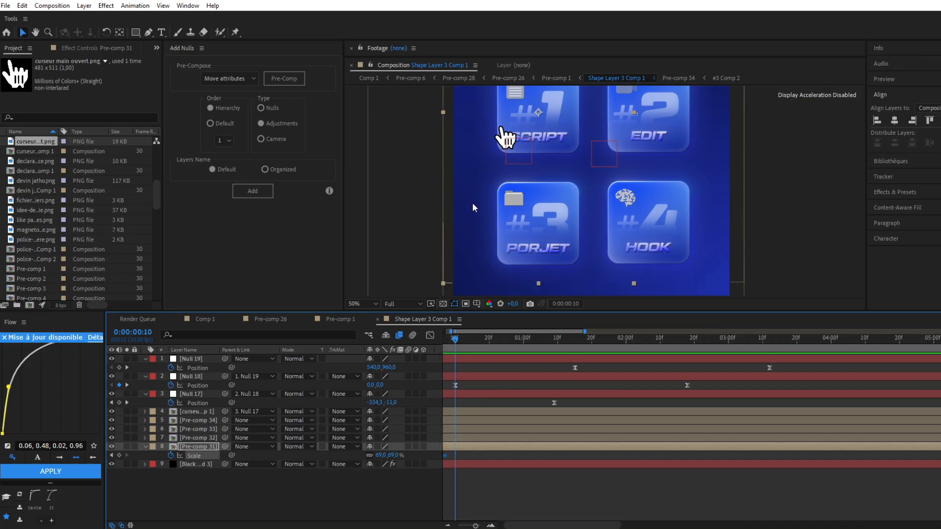
key("space")
left_click_drag(473, 204, 468, 241)
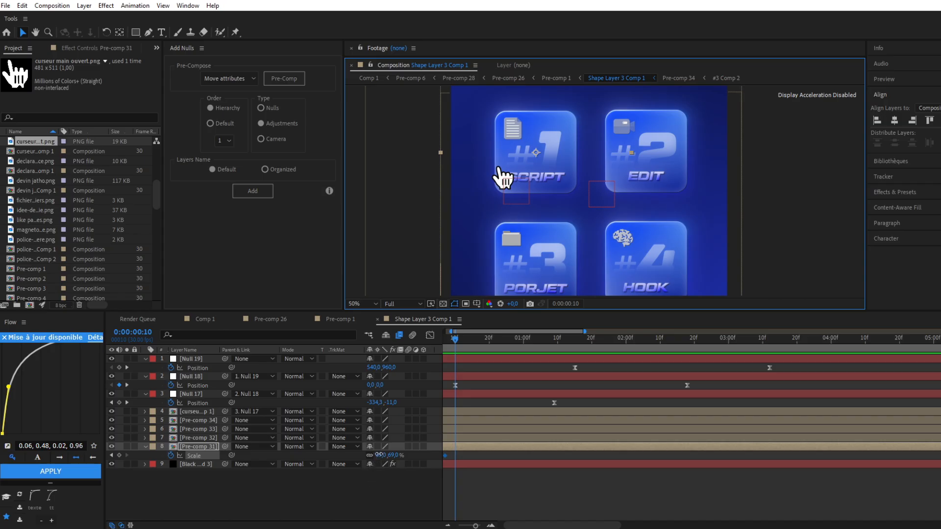
left_click_drag(379, 455, 381, 454)
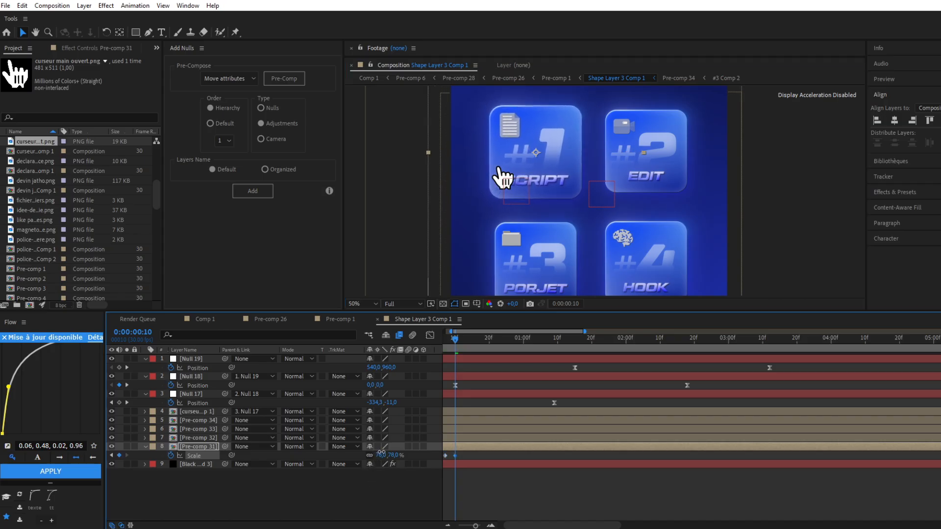
left_click_drag(458, 341, 480, 337)
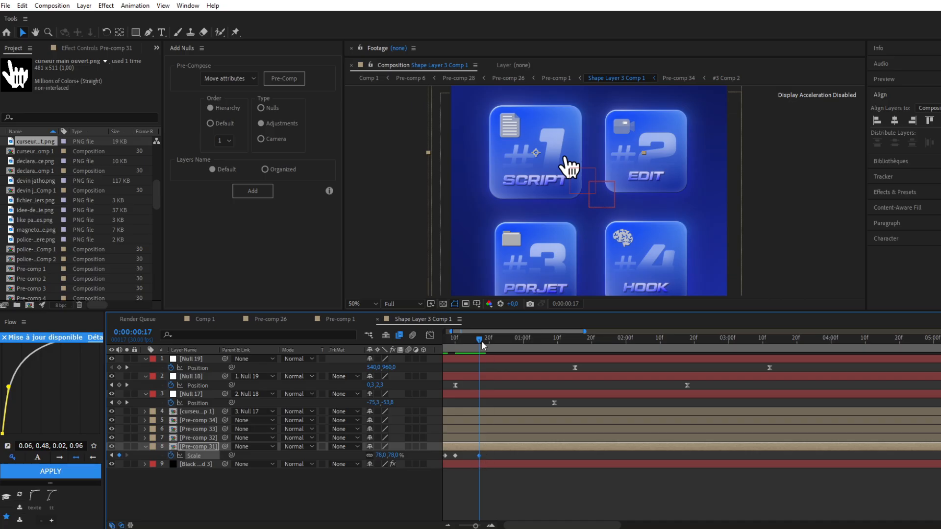
Return the #1 SCRIPT card's scale to 69% at 0:00:00:21 and preview the pop
left_click_drag(479, 338, 492, 335)
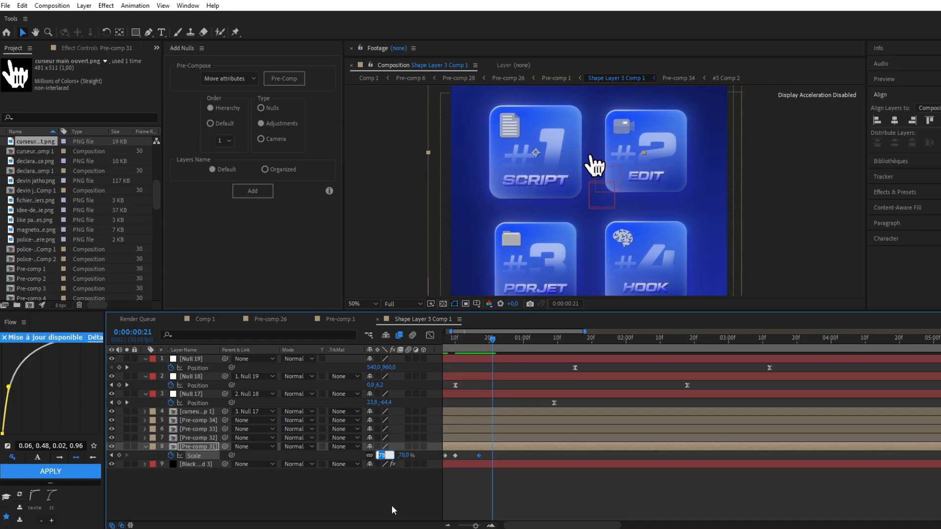
type("69")
key("Return")
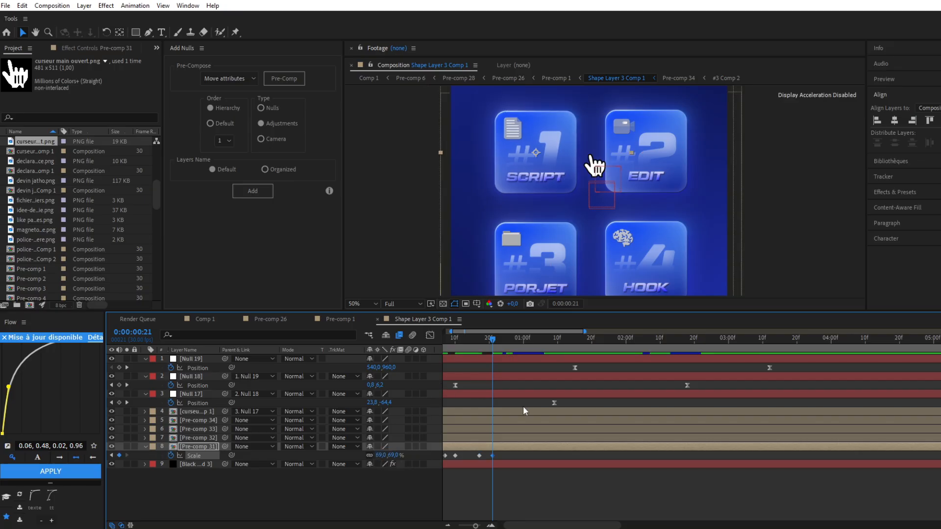
left_click_drag(493, 342, 456, 352)
key("space")
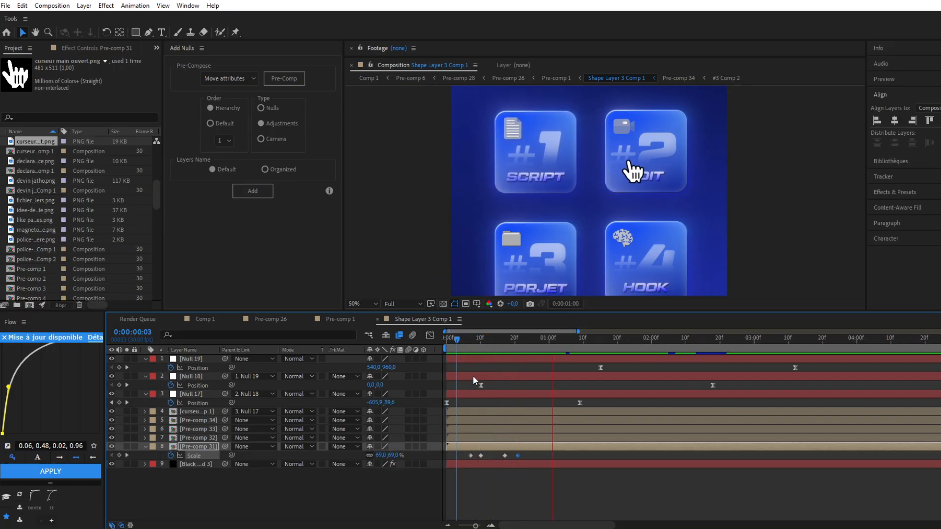
key("space")
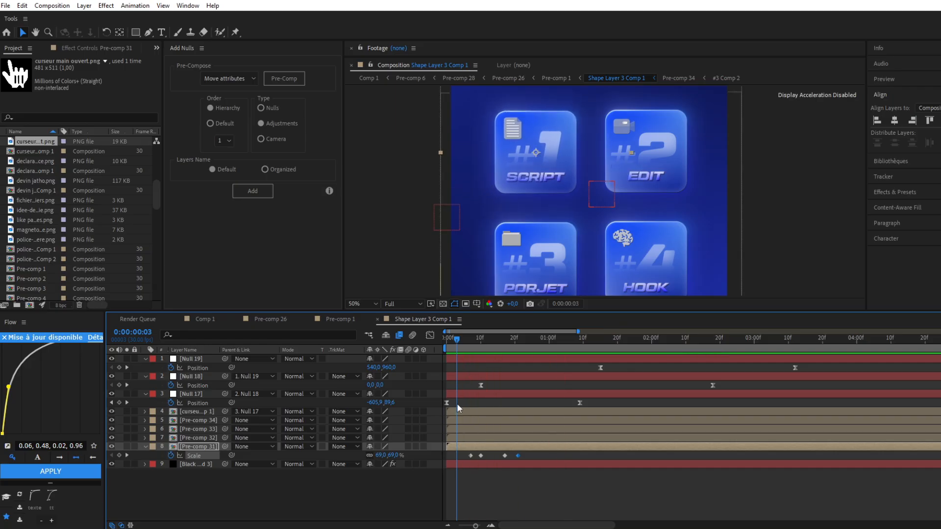
Ease the #1 card's four scale keyframes and move the last three to frames 13, 15 and 22
left_click_drag(463, 458, 536, 451)
key("F9")
left_click(431, 335)
left_click(489, 527)
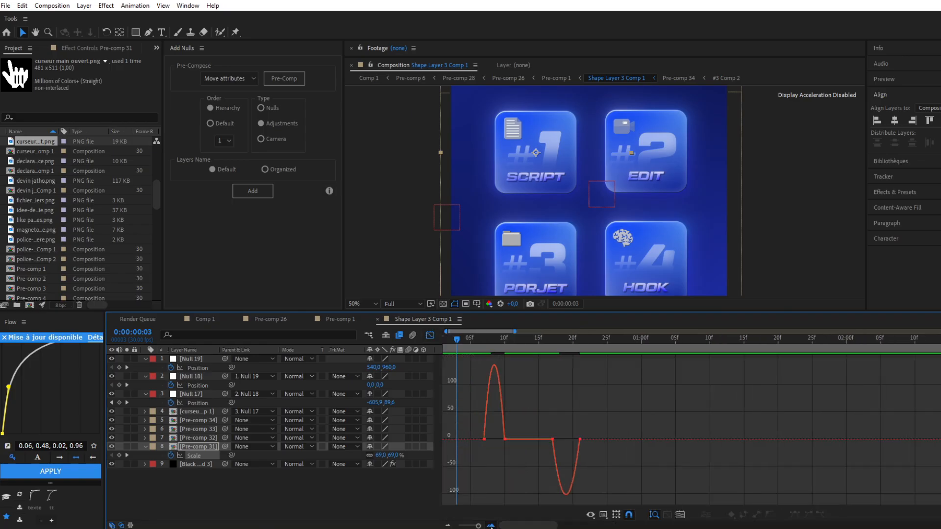
left_click(489, 527)
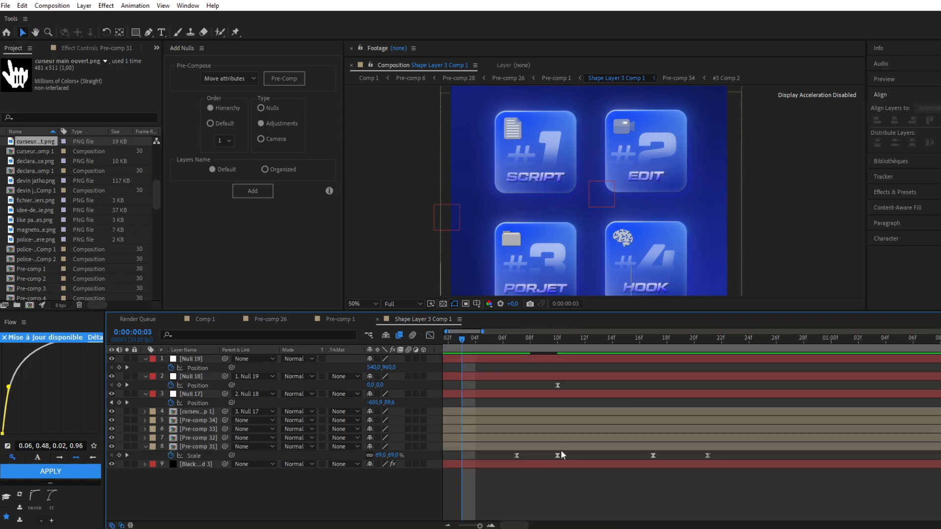
left_click_drag(558, 456, 619, 463)
left_click_drag(705, 456, 716, 454)
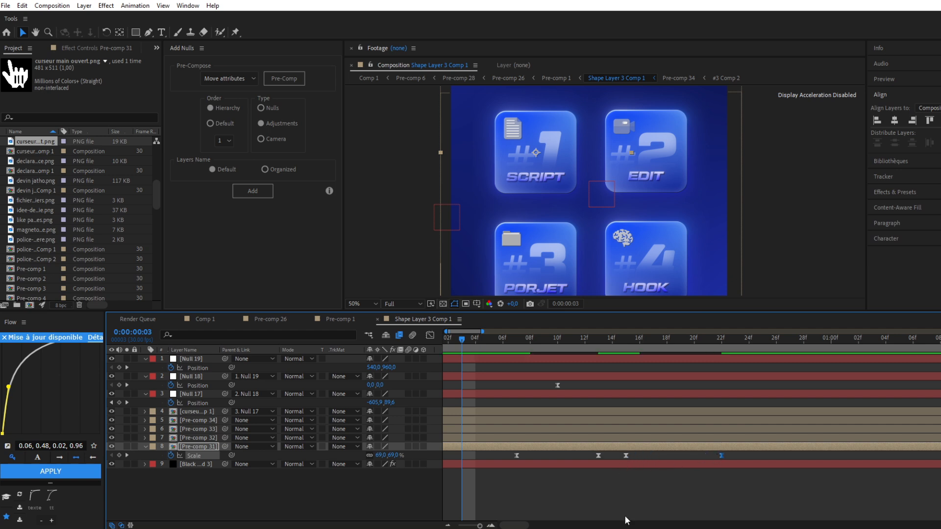
Shape the #1 card's scale speed graph into sharper central peaks for growing and shrinking, and preview the result
left_click(428, 336)
left_click_drag(615, 418, 576, 449)
left_click_drag(647, 428, 693, 445)
key("space")
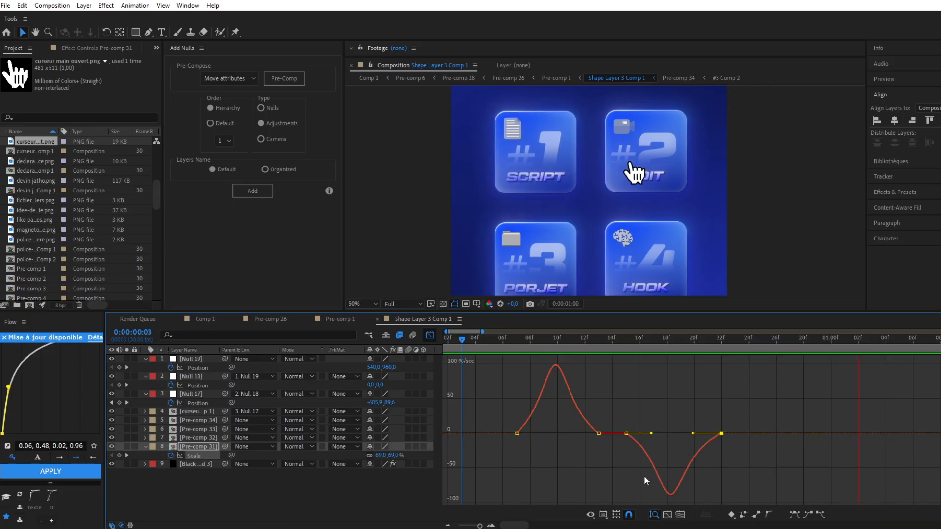
key("space")
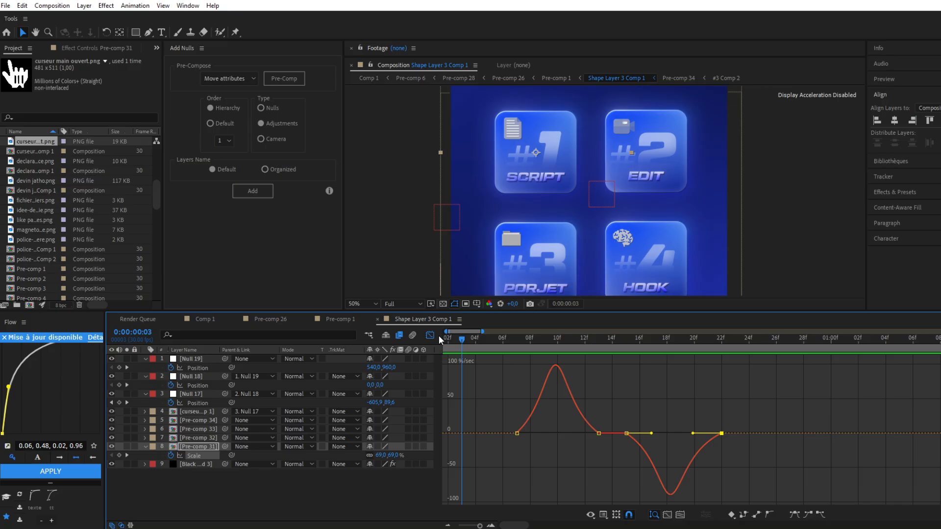
Paste the #1 card's four scale keyframes onto the #2 EDIT card, starting at about 0:00:00:23, and preview the pop
left_click(430, 335)
left_click(448, 527)
left_click(448, 527)
left_click_drag(457, 510, 551, 454)
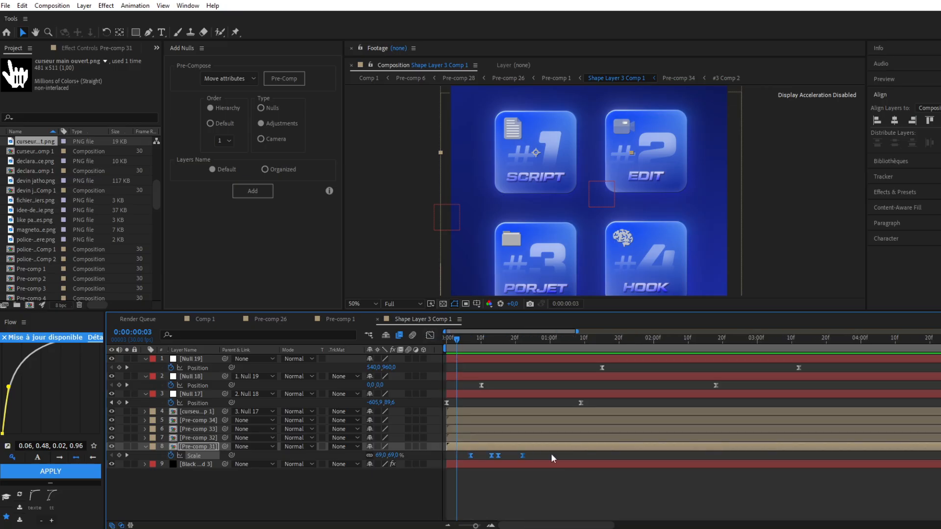
left_click(545, 438)
left_click_drag(467, 338, 532, 338)
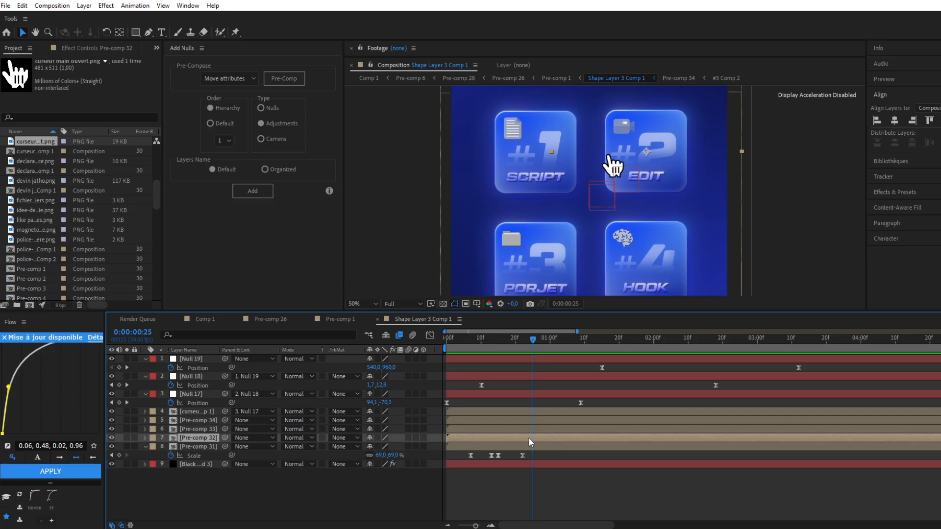
key("ctrl+v")
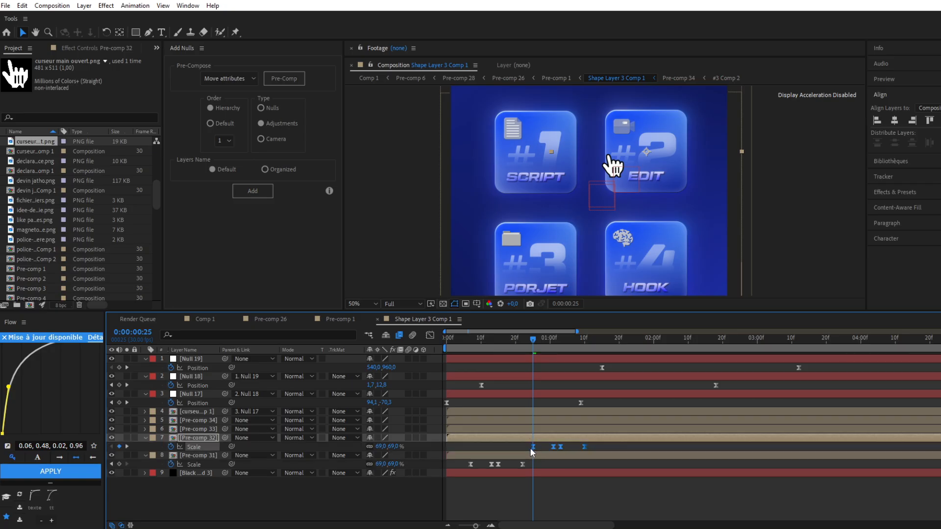
left_click_drag(534, 447, 526, 453)
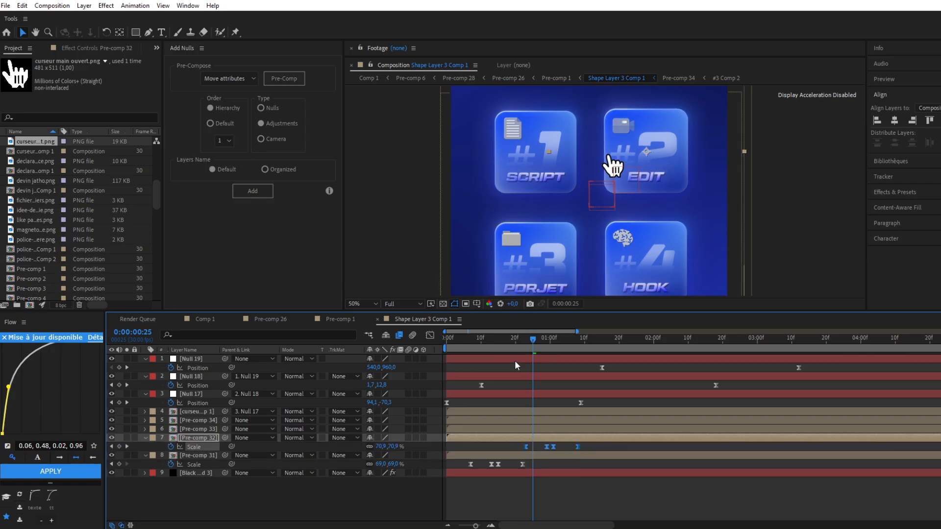
left_click(519, 339)
key("space")
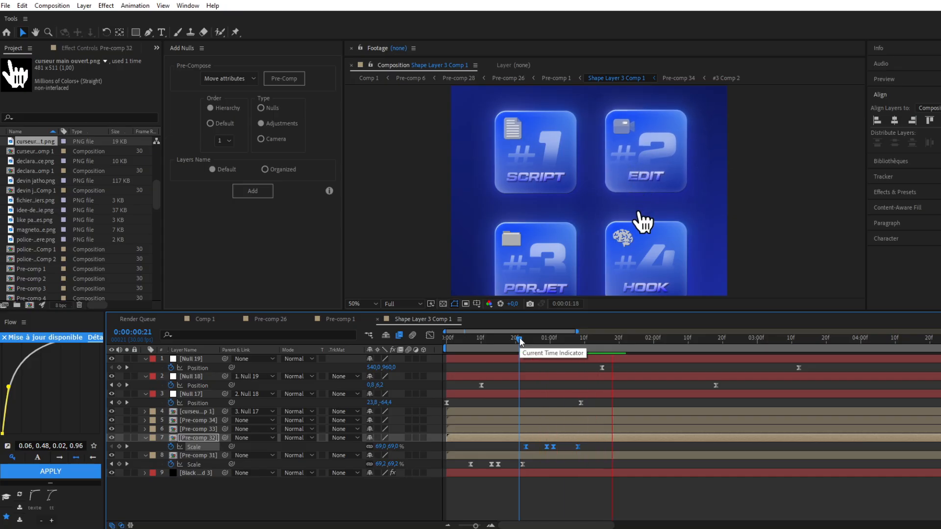
key("space")
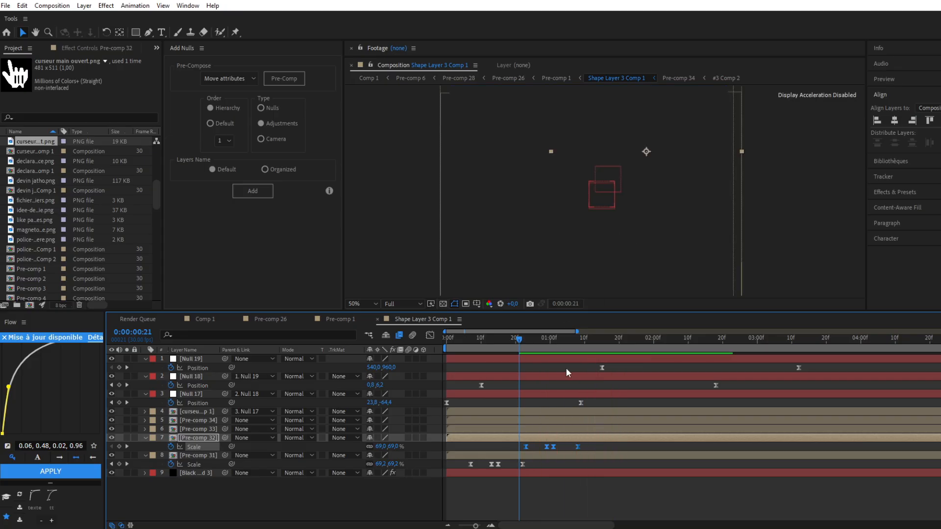
Delay the #2 EDIT card's last two scale keyframes to about 0:00:01:08 and 0:00:01:15 and preview the longer hold
left_click(554, 339)
left_click_drag(590, 445, 567, 446)
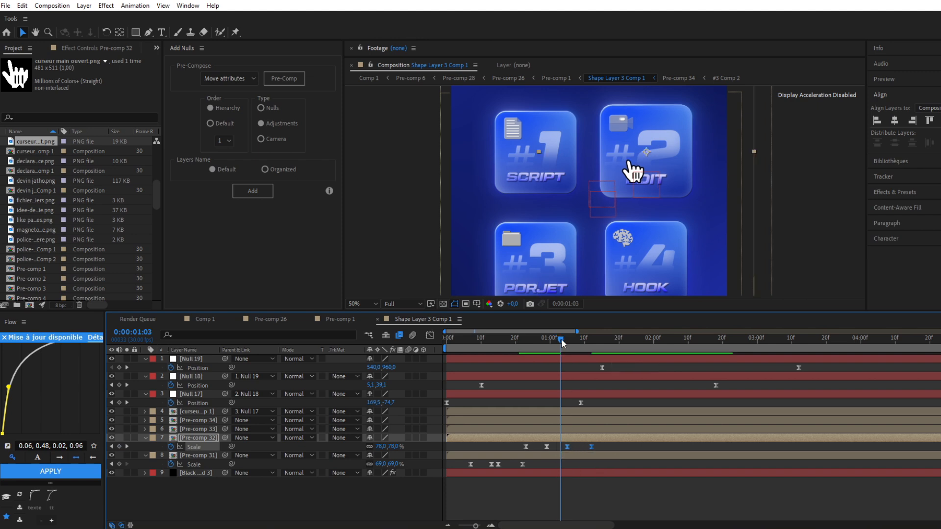
left_click_drag(560, 339, 599, 336)
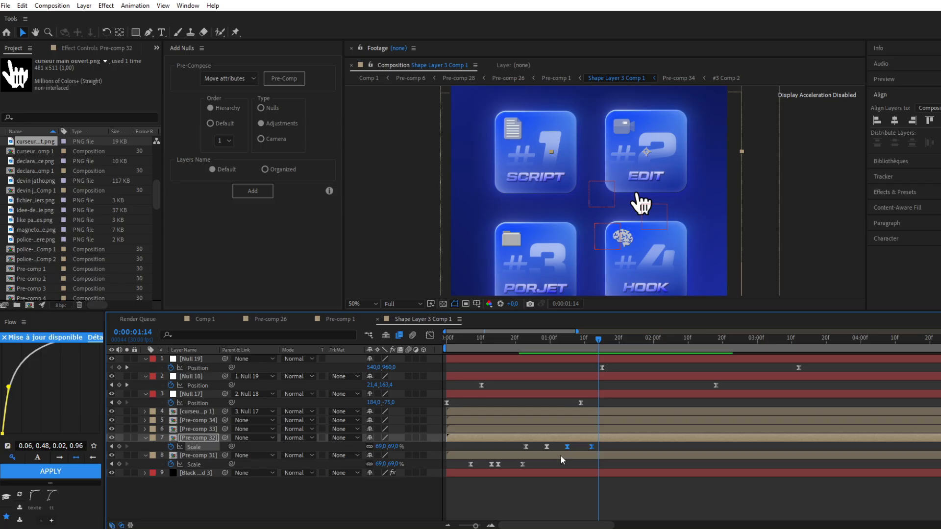
left_click_drag(569, 449, 579, 448)
left_click(558, 346)
key("space")
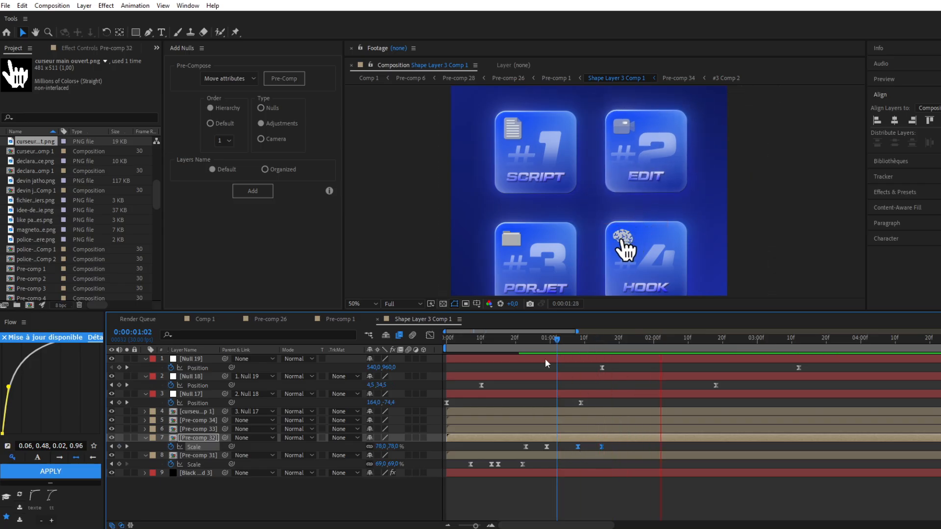
left_click(518, 341)
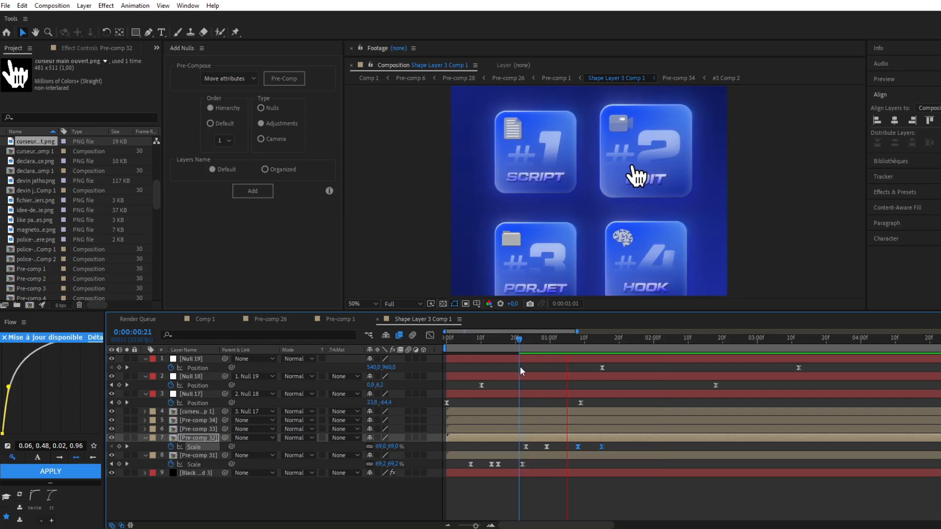
key("space")
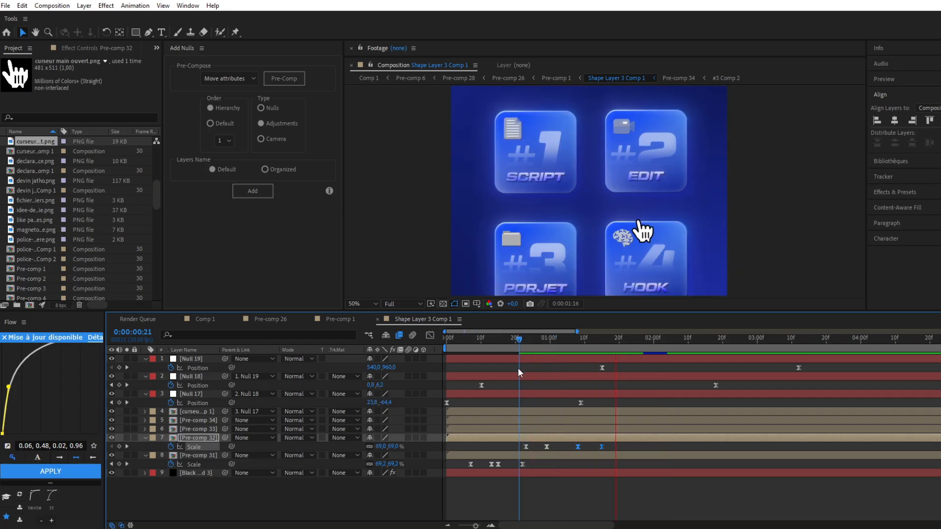
key("space")
key("space")
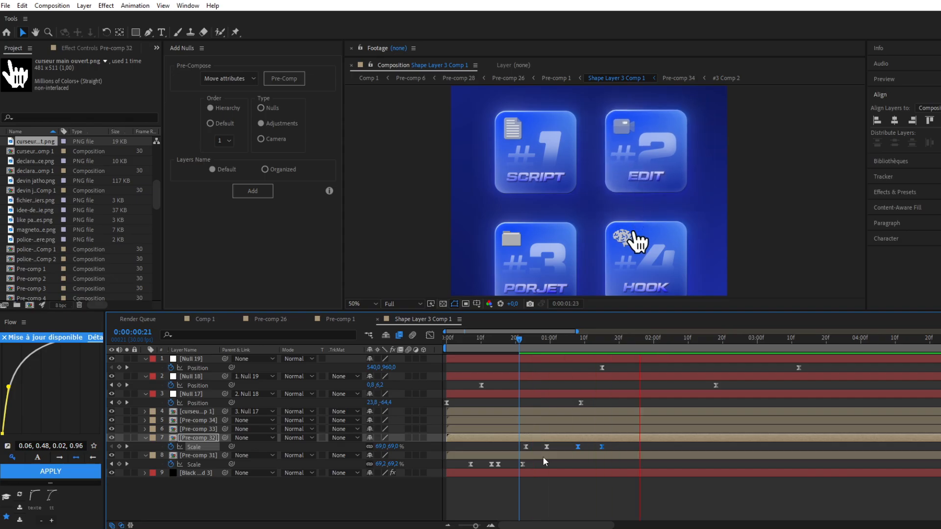
key("space")
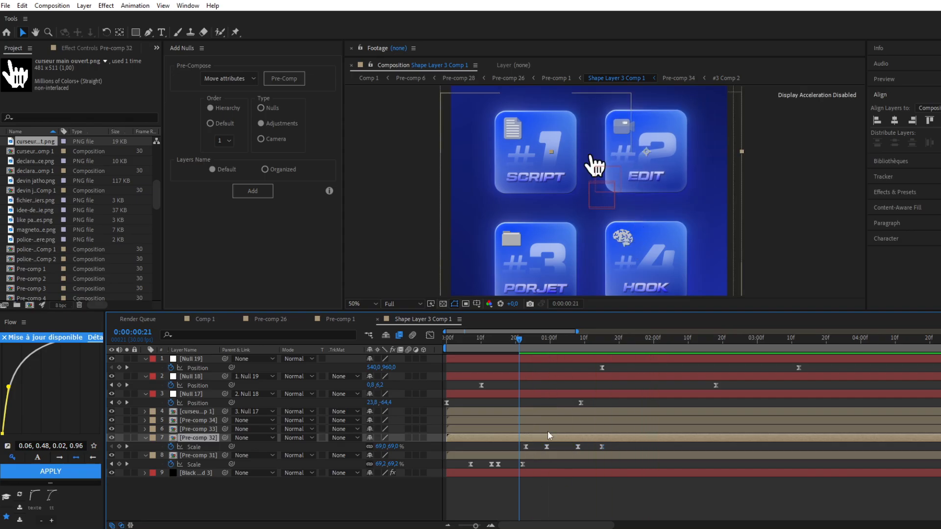
Copy the #2 card's scale keyframes onto the #4 HOOK card, starting at about 0:00:01:20, and preview
left_click(547, 429)
key("space")
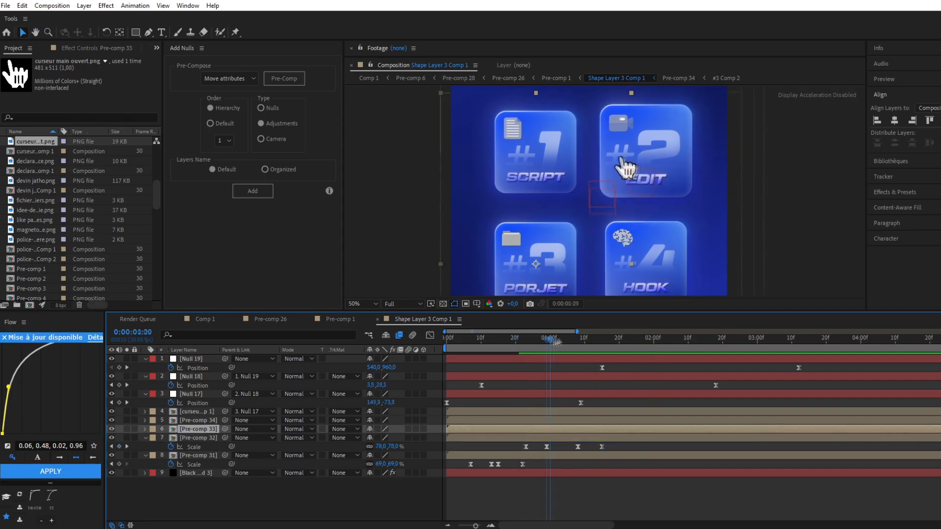
left_click(556, 417)
key("s")
left_click(616, 338)
key("space")
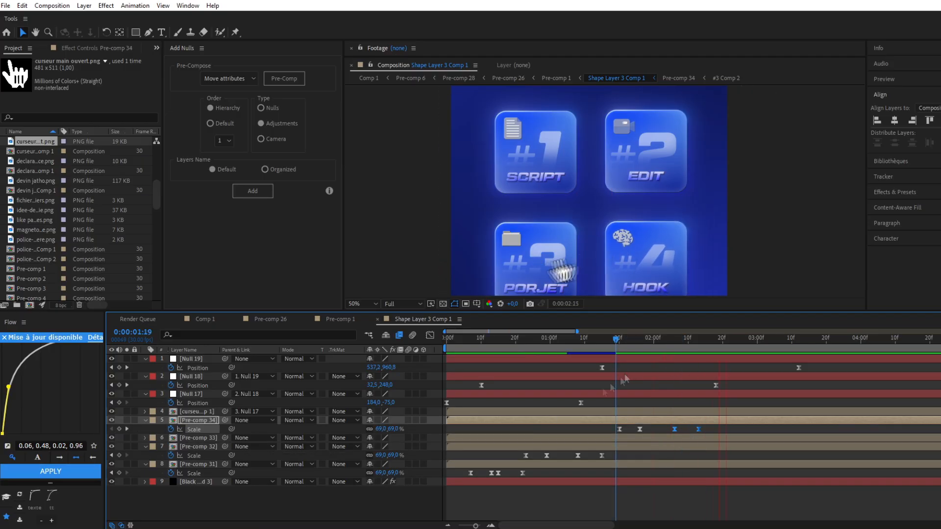
key("space")
Give the #3 card the same scale keyframes, starting at about 0:00:02:15, and preview the whole cursor animation
left_click_drag(608, 423, 734, 433)
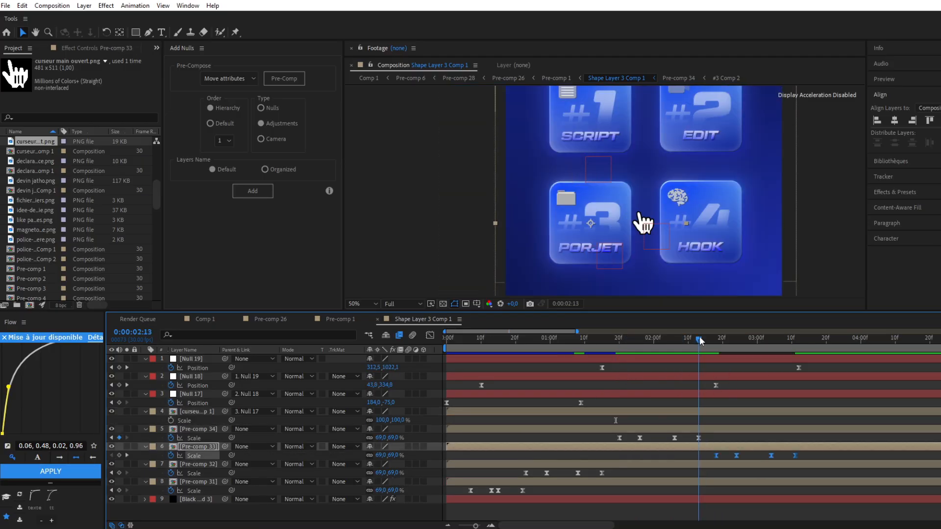
left_click_drag(699, 339, 713, 339)
left_click_drag(717, 460, 706, 462)
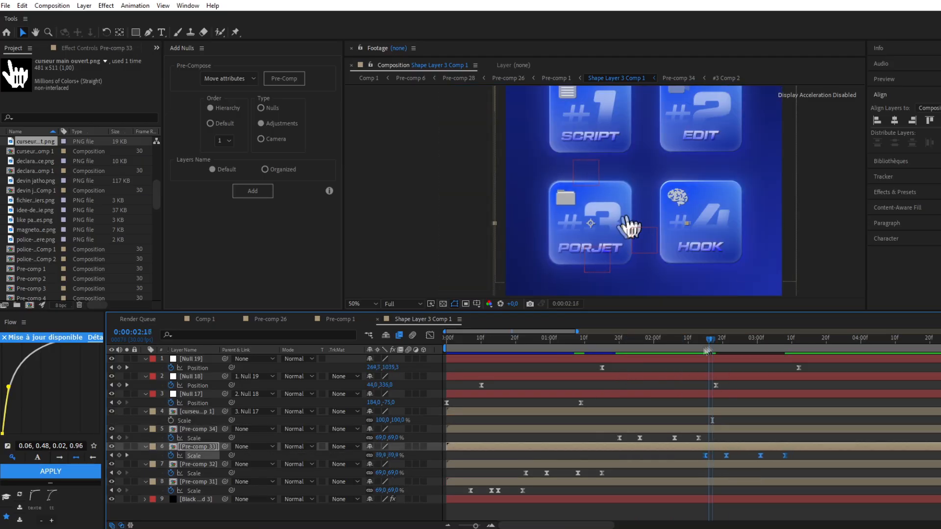
left_click_drag(712, 341, 729, 342)
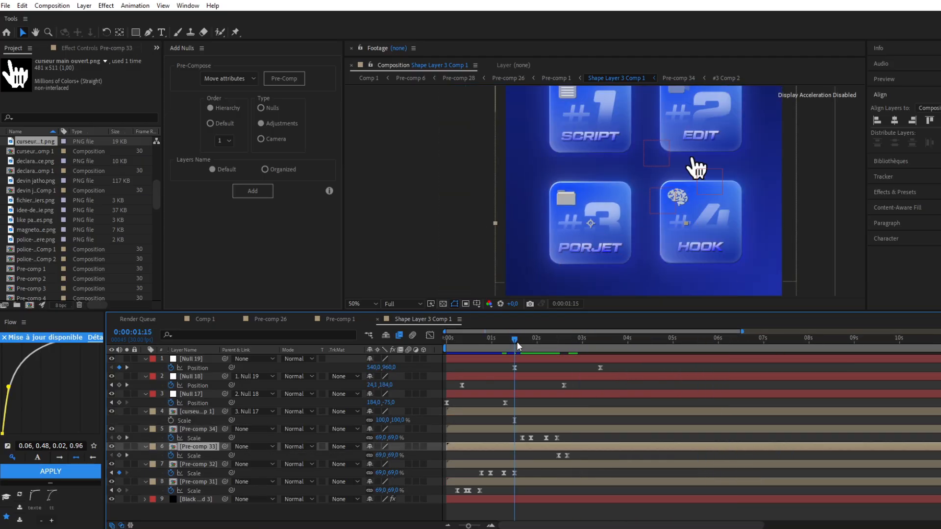
left_click_drag(516, 340, 409, 355)
scroll(430, 202, "down", 2)
key("space")
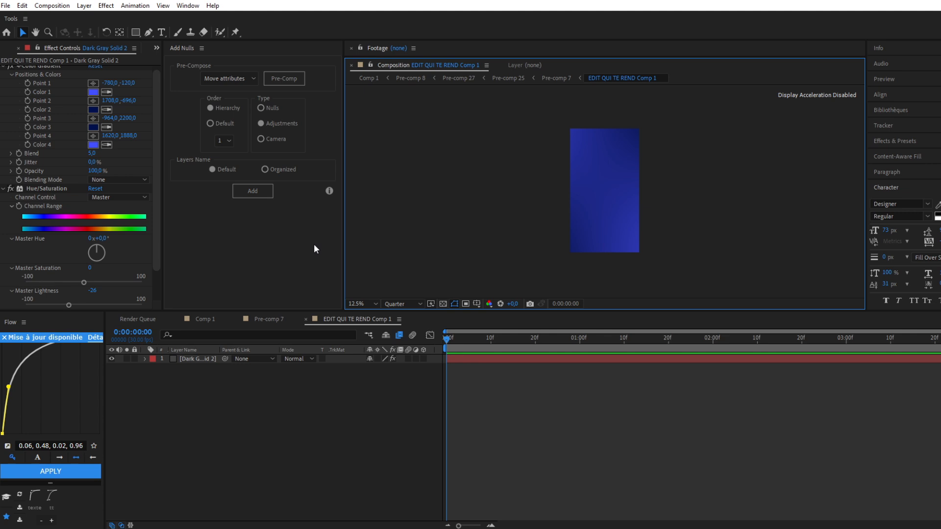
Add the text "edit qui te rend" above the blue gradient background in the EDIT QUI TE REND Comp 1 composition
left_click(341, 238)
left_click(386, 243)
left_click(578, 359)
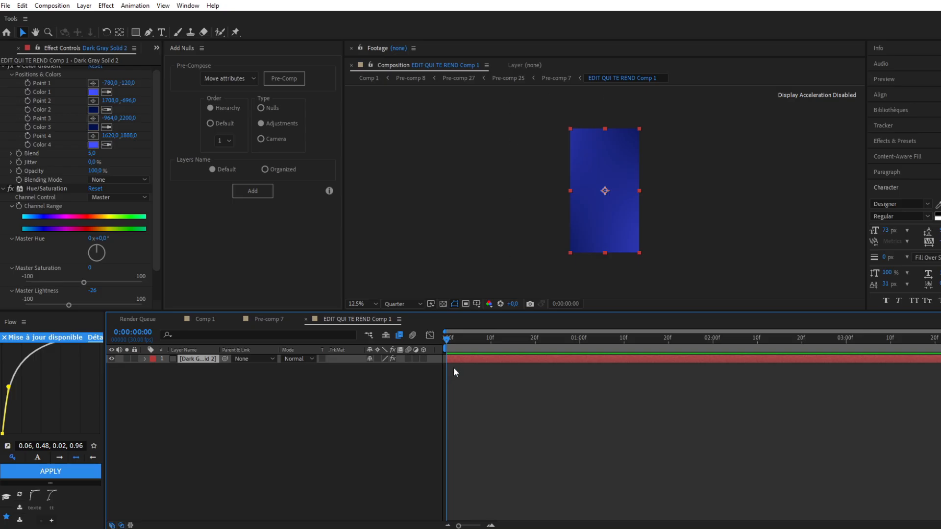
key("ctrl+t")
left_click(588, 186)
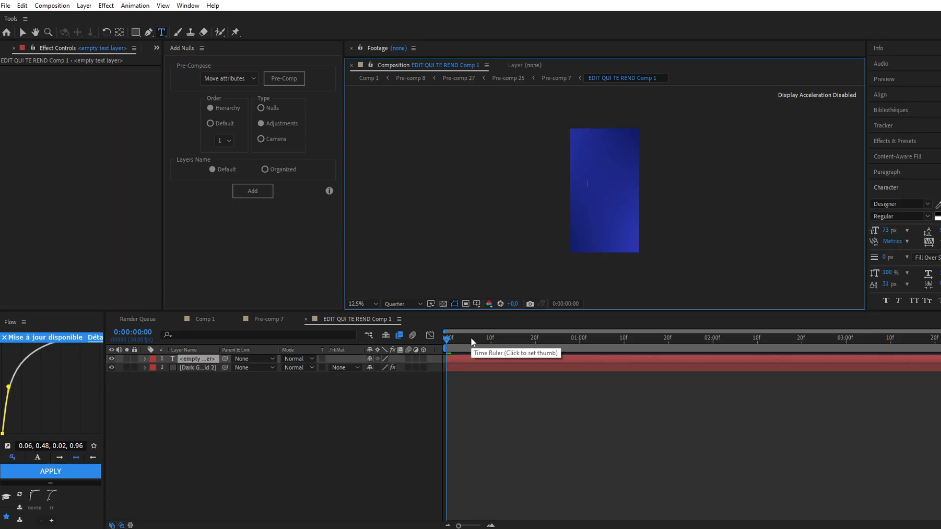
type("edit")
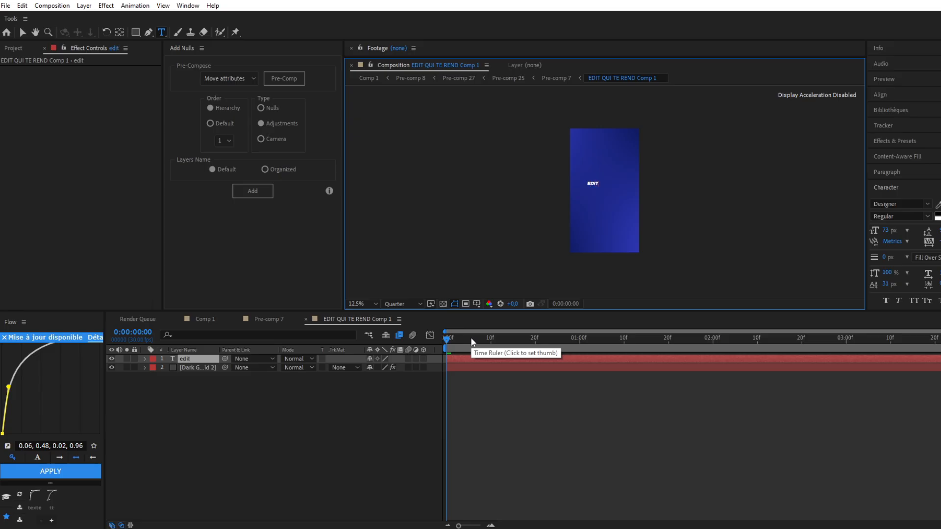
type(" qui te renc")
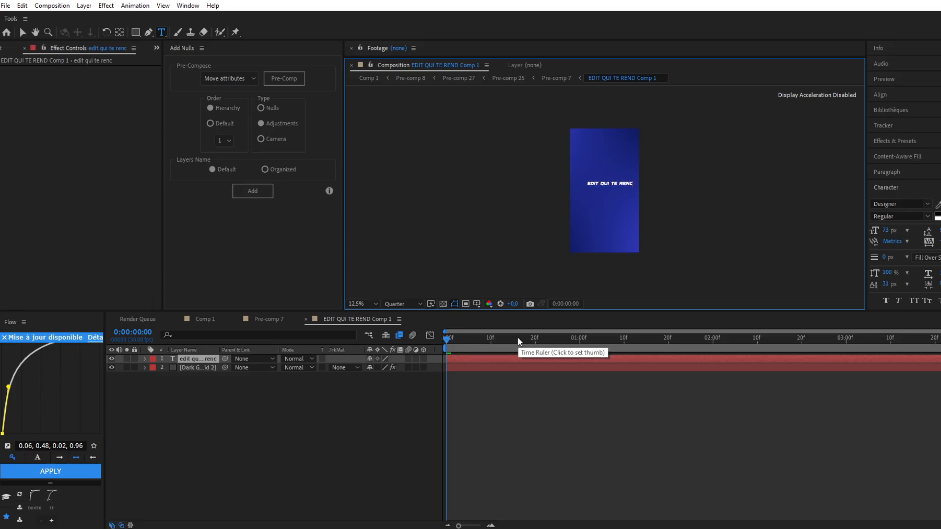
key("BackSpace")
type("d")
scroll(537, 216, "up", 1)
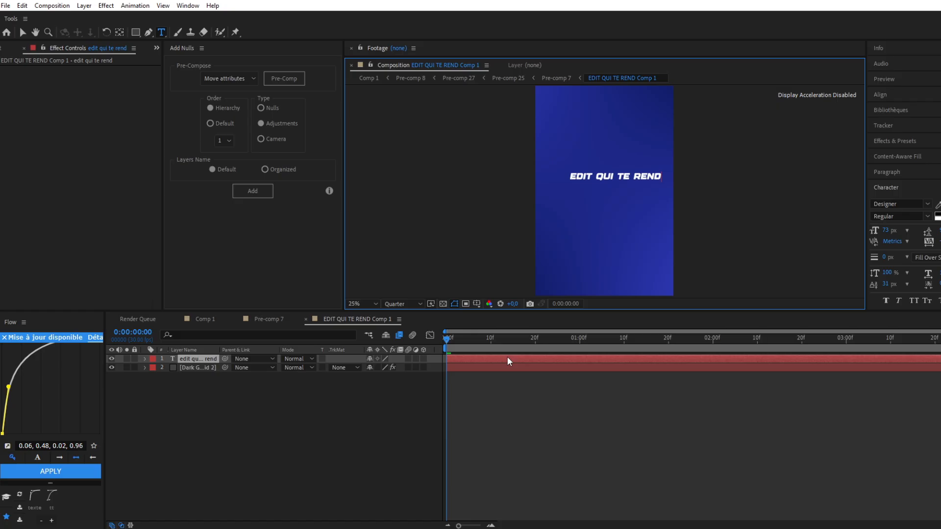
Centre the text layer horizontally and vertically in the composition and return to the Selection tool
left_click(506, 362)
left_click(881, 95)
left_click(895, 120)
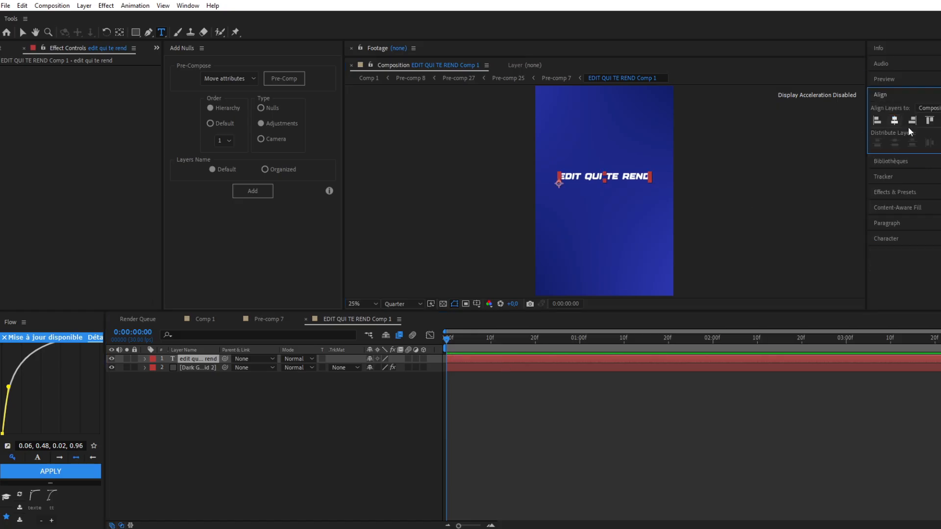
left_click(940, 120)
left_click(22, 33)
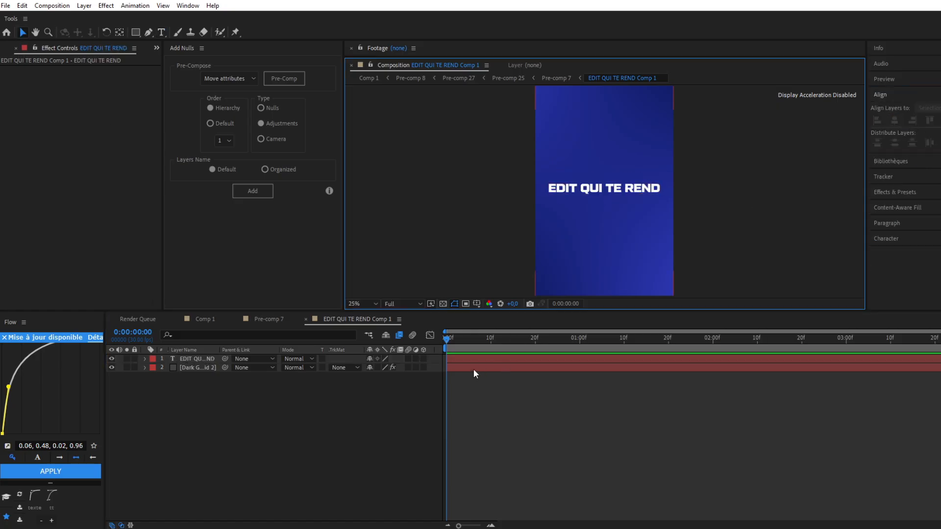
Apply Gradient Ramp to the text, with the ramp starting at about 516, 776 and ending at about 524, 1080
left_click(476, 358)
key("ctrl+space")
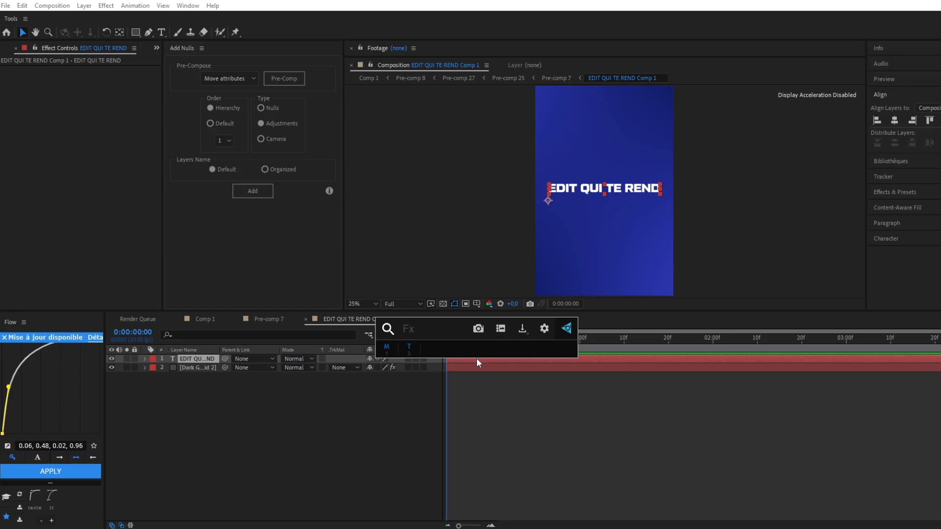
type("grad")
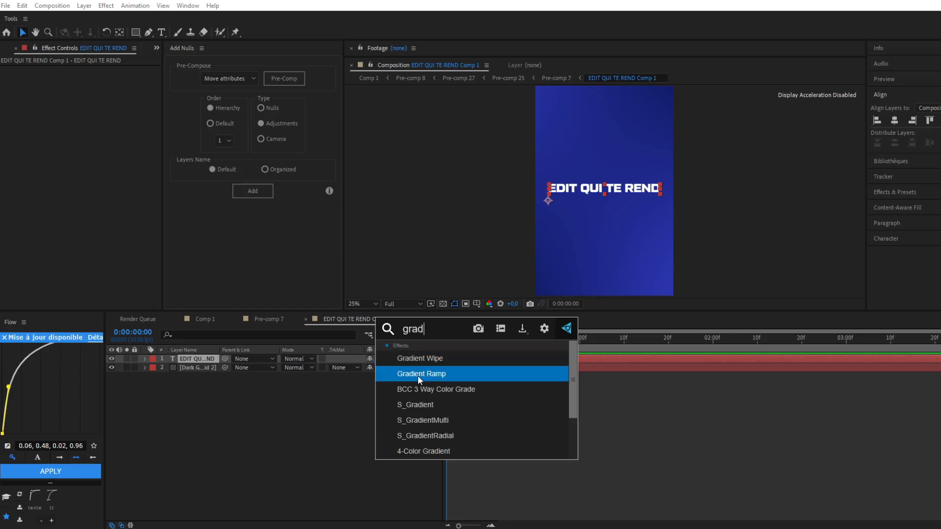
left_click(418, 374)
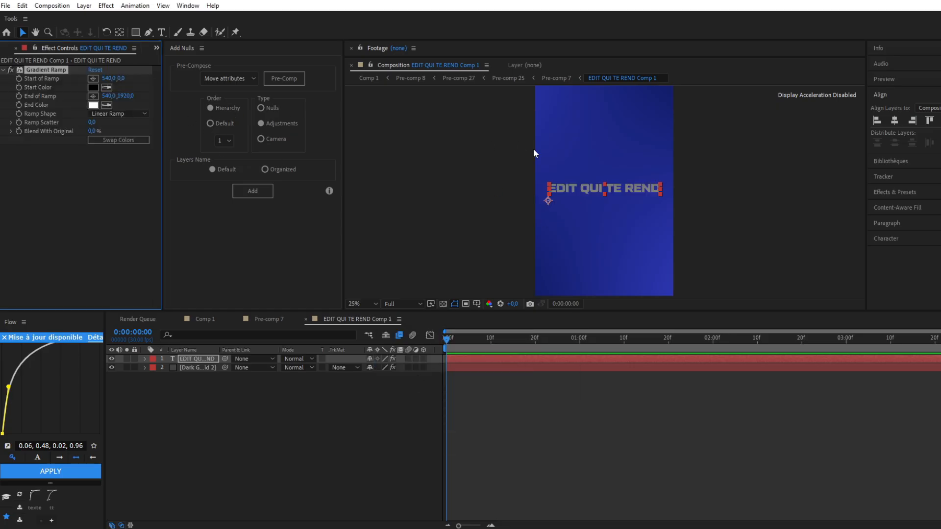
key("comma")
left_click_drag(604, 128, 603, 176)
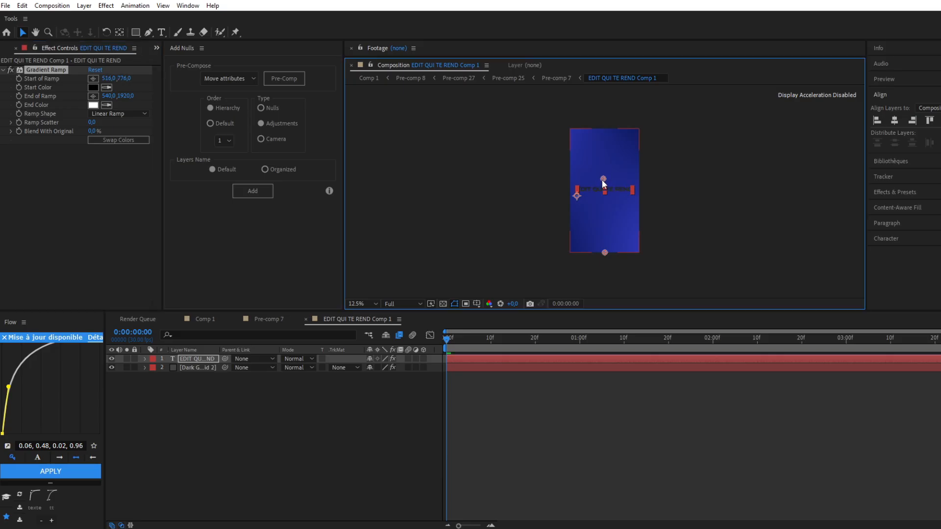
left_click_drag(605, 253, 604, 198)
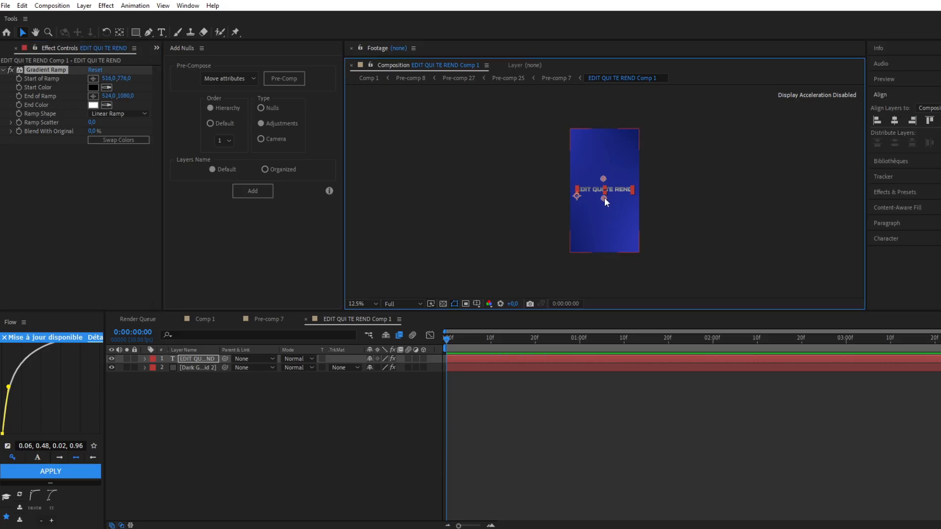
key("period")
key("period")
Set the Gradient Ramp's end color to light blue and its start color to white (FFFFFF)
left_click(92, 105)
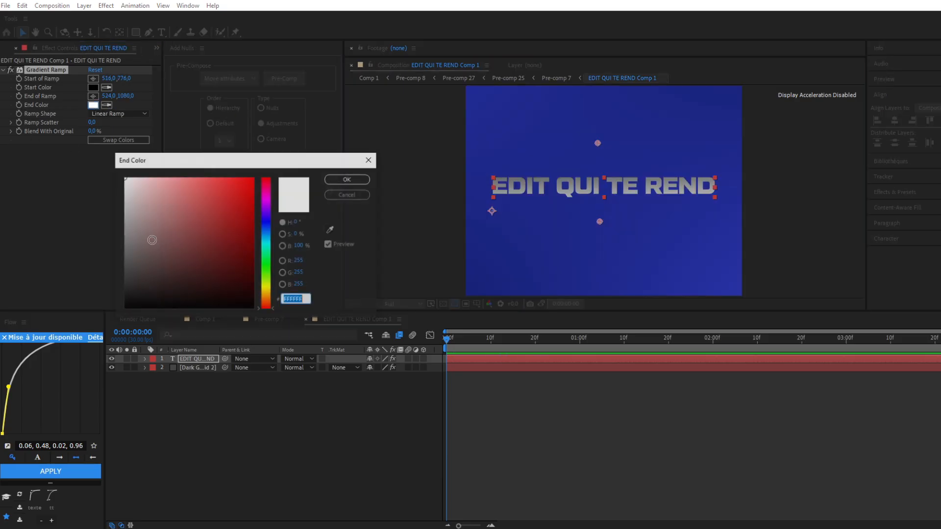
left_click(266, 239)
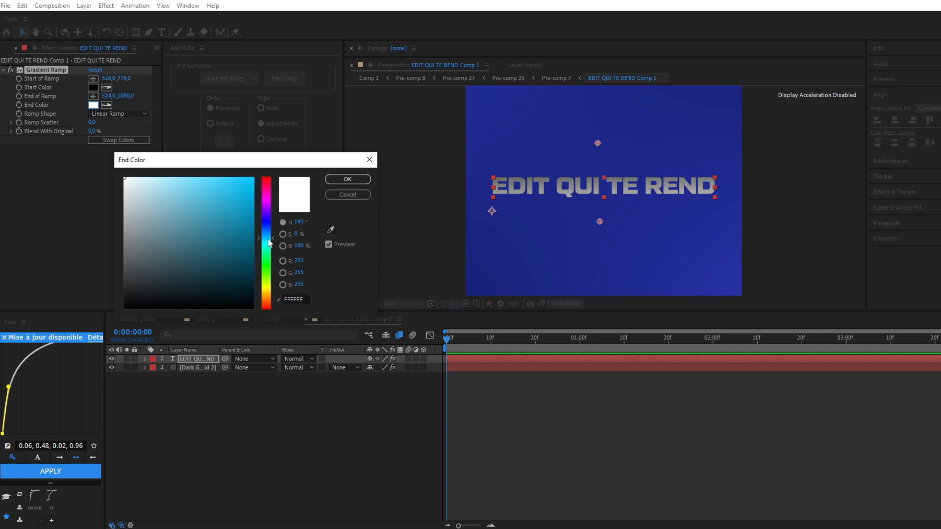
left_click(268, 234)
left_click_drag(187, 190, 189, 179)
left_click(347, 178)
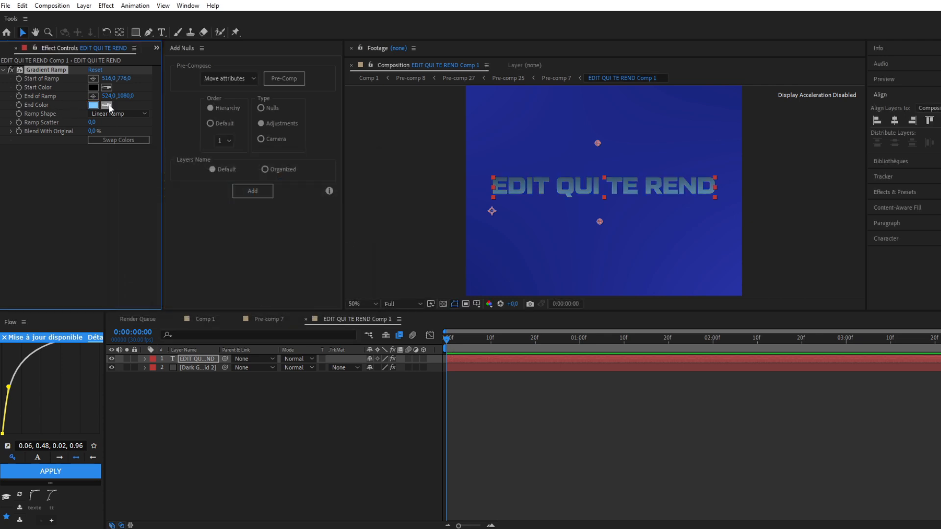
left_click(93, 87)
left_click_drag(188, 225, 124, 178)
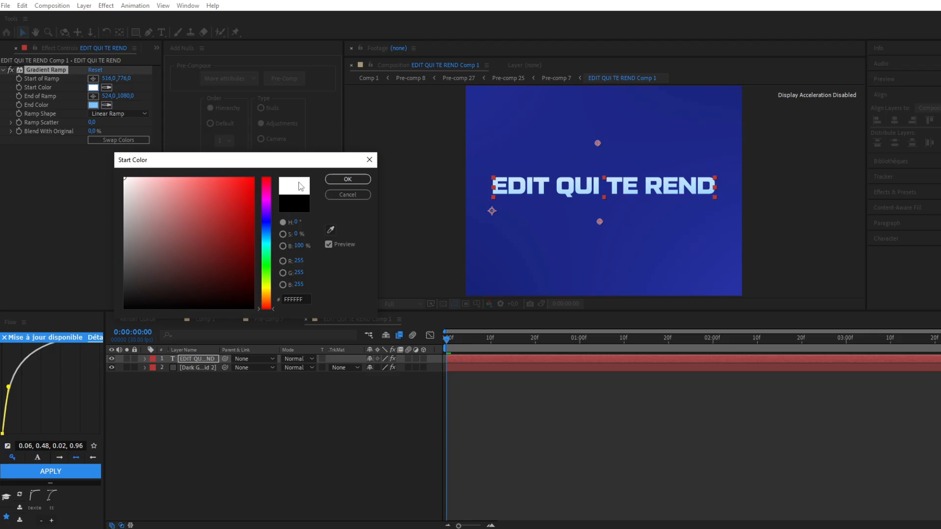
left_click(348, 179)
Apply the Deep Glow effect to the EDIT QUI TE REND text layer
left_click(492, 359)
key("ctrl+space")
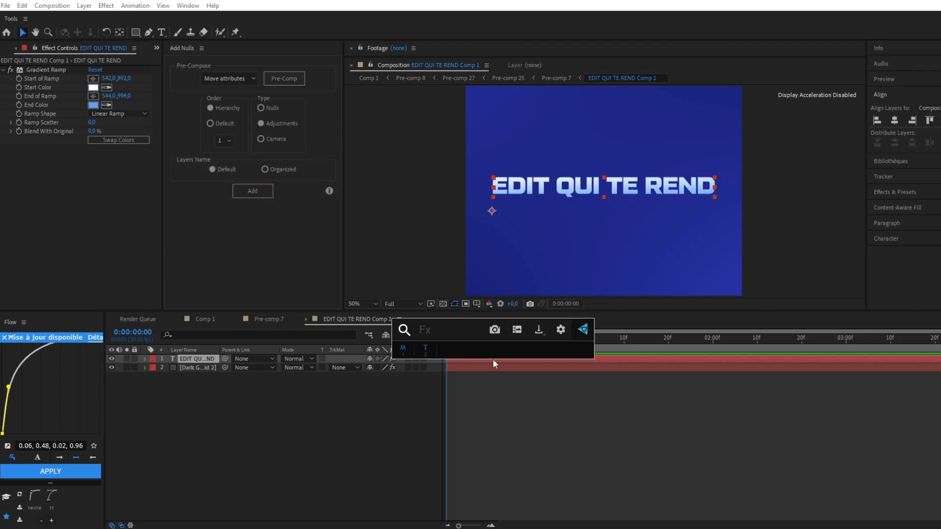
type("de")
left_click(439, 360)
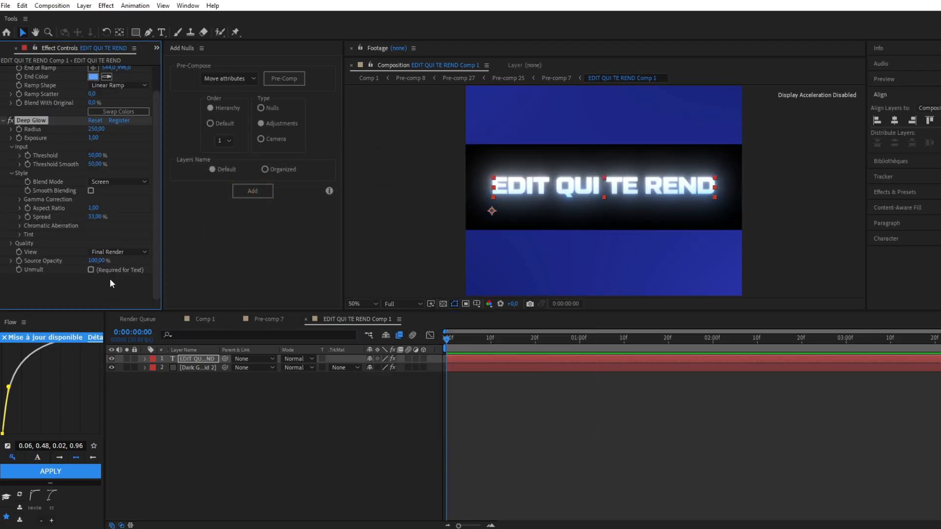
Enable Unmult in the EDIT QUI TE REND layer's Deep Glow effect and set its exposure to 0.25
left_click(91, 269)
left_click_drag(93, 137, 8, 169)
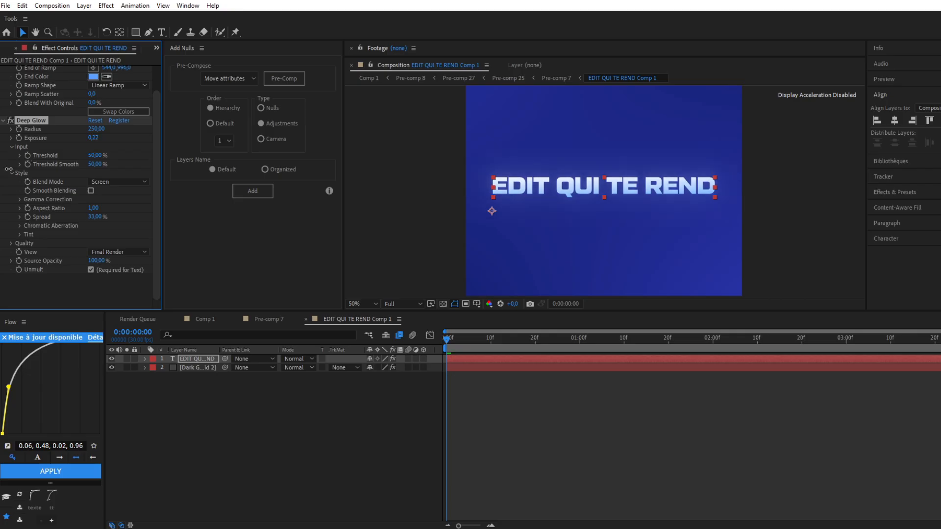
Apply the Drop Shadow effect to the EDIT QUI TE REND layer with its opacity at 100%
left_click(457, 360)
key("ctrl+space")
type("drop")
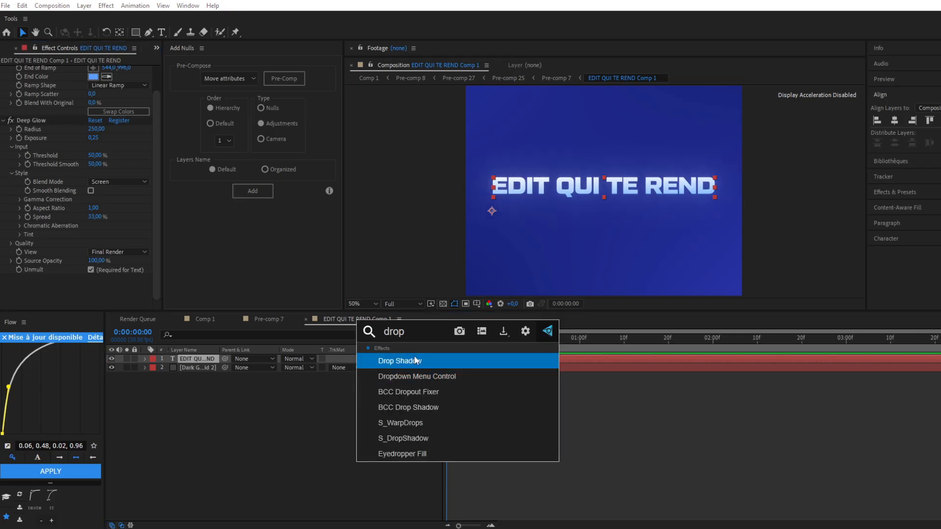
left_click(415, 360)
left_click_drag(91, 251, 528, 248)
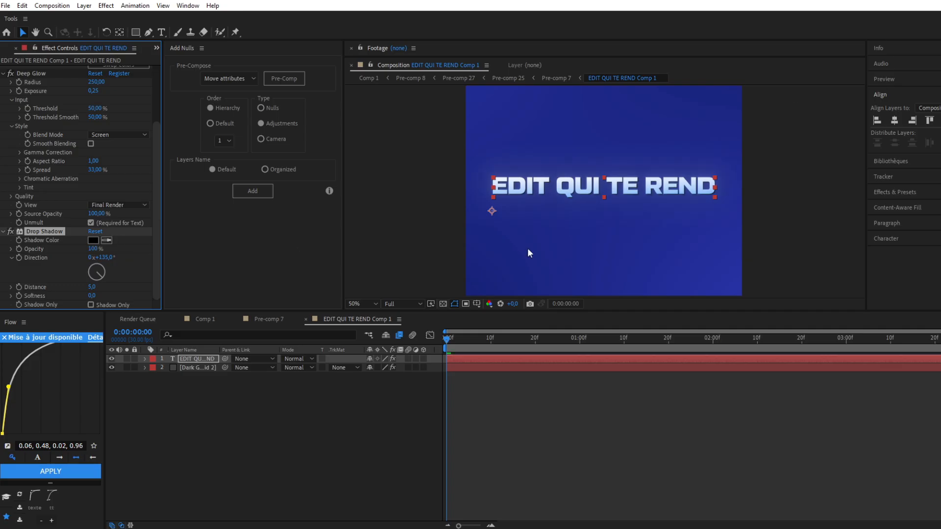
left_click(370, 197)
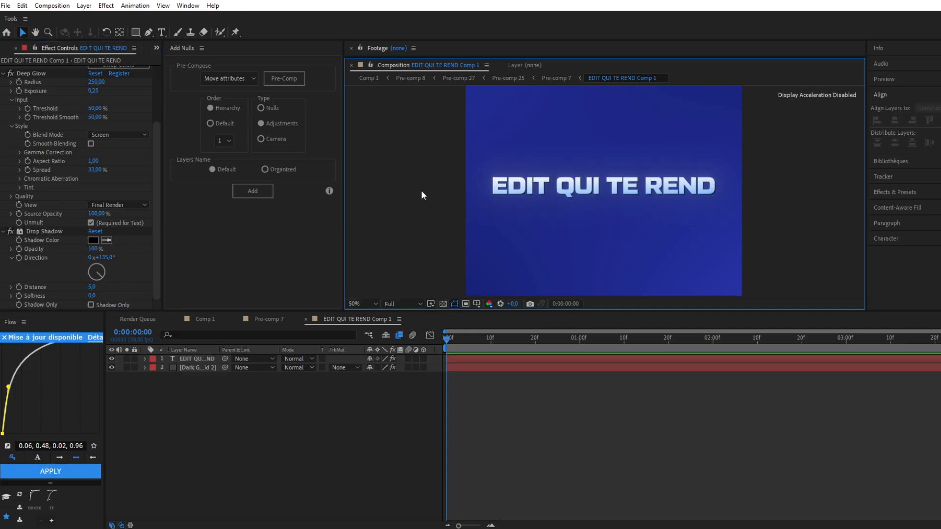
Check the styled EDIT QUI TE REND title both in the full frame and close up
scroll(436, 188, "down", 2)
scroll(445, 186, "up", 1)
scroll(445, 187, "up", 1)
scroll(445, 186, "down", 1)
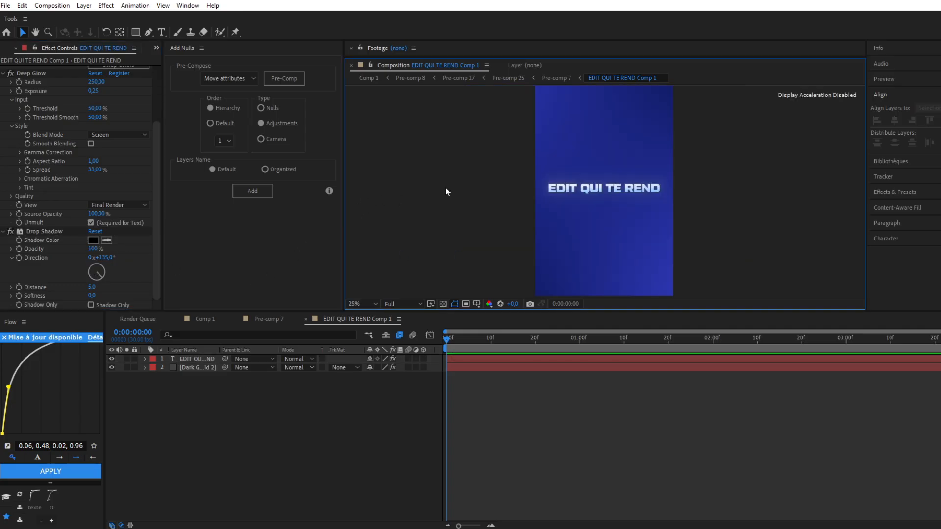
scroll(445, 186, "up", 1)
scroll(445, 186, "down", 1)
scroll(445, 191, "up", 1)
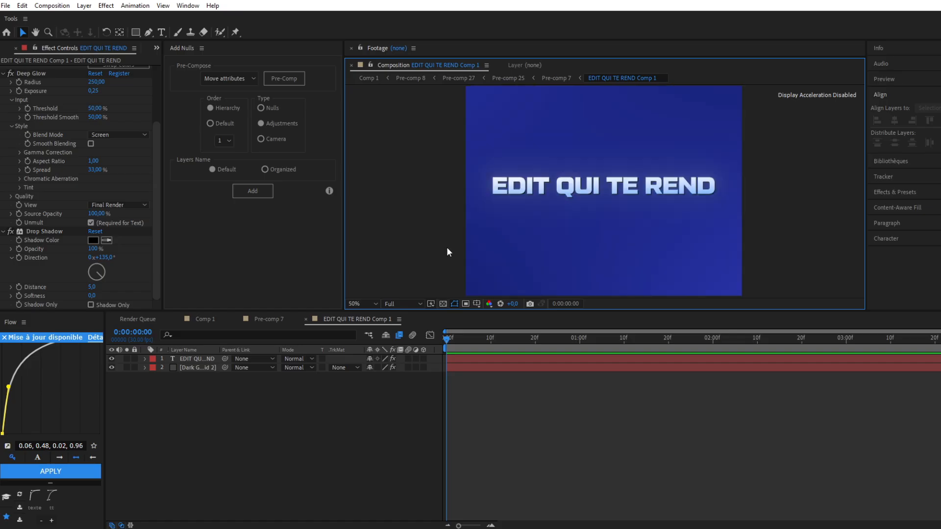
Add a new text layer reading "Virale" just below the EDIT QUI TE REND title
left_click(485, 362)
key("ctrl+t")
left_click(556, 227)
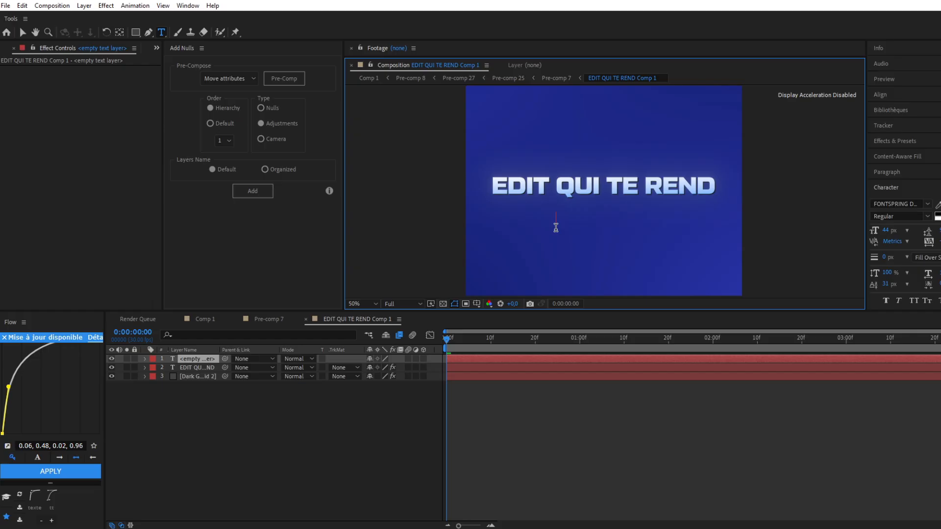
type("Vi")
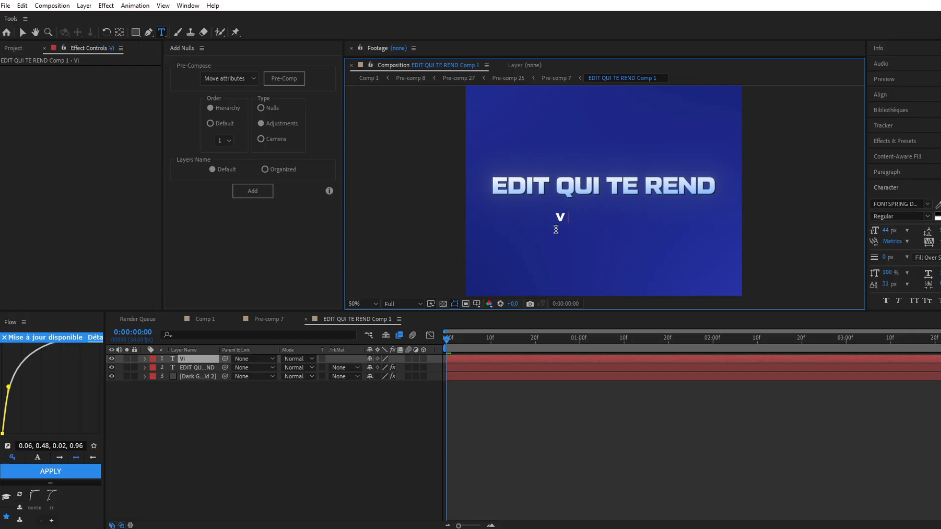
type("rale")
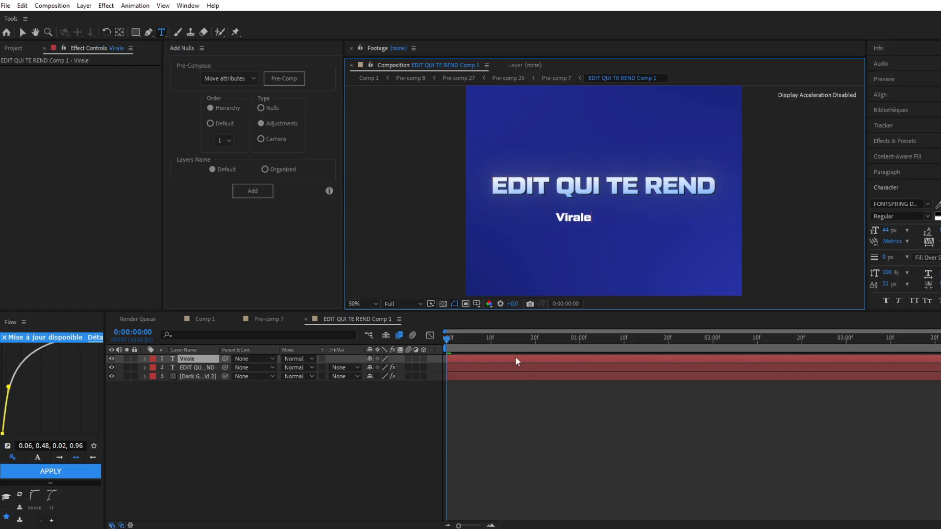
Change the new text's font to Designer and rewrite it in capitals as "VIRALE"
key("ctrl+a")
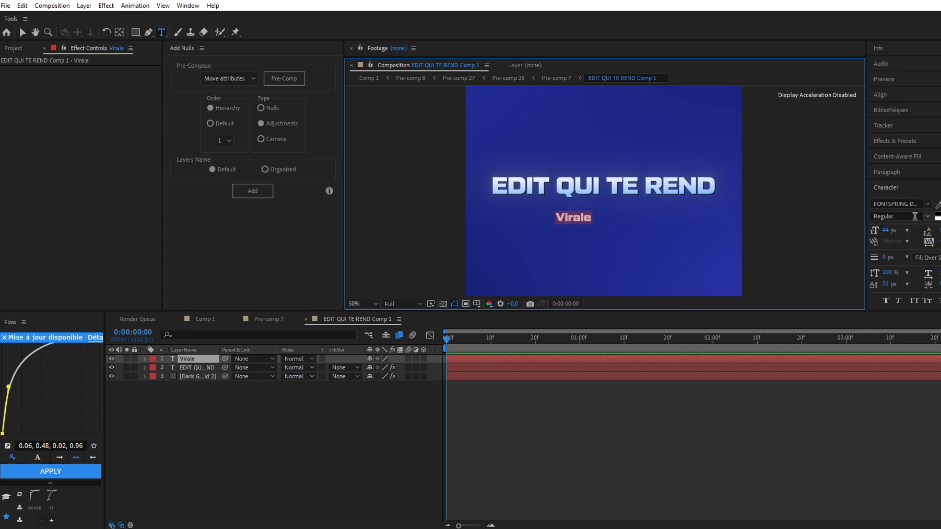
left_click(928, 204)
left_click(827, 245)
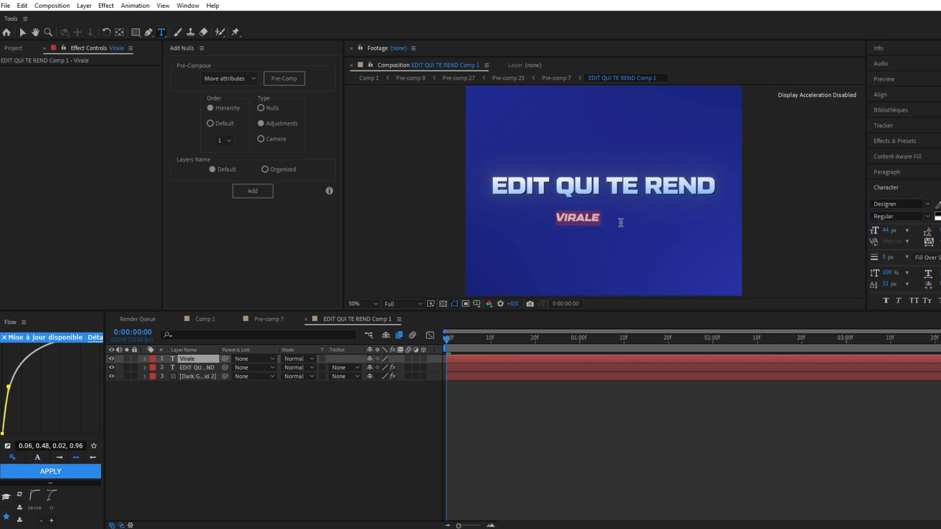
key("Caps_Lock")
type("VIRALE")
At frame 11, centre the VIRALE text horizontally in the composition and enlarge it beneath the title
left_click(495, 338)
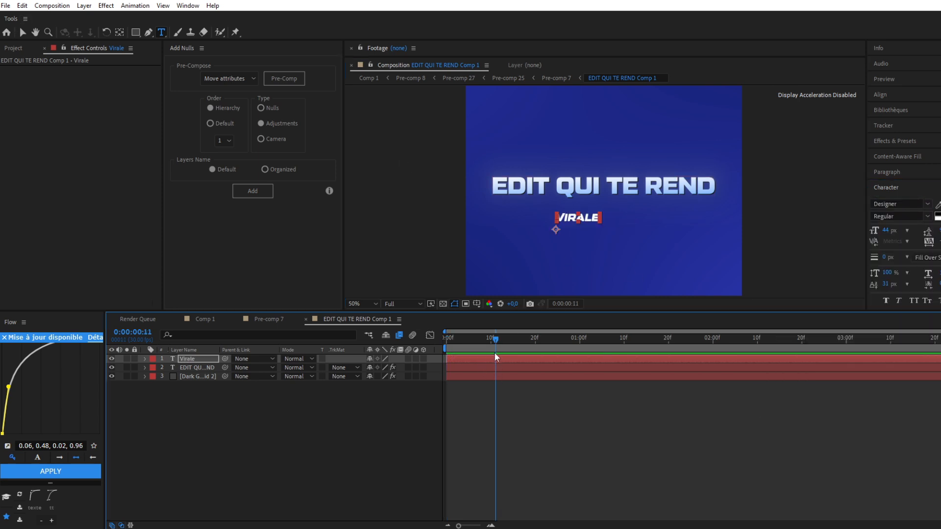
left_click(880, 95)
left_click(895, 120)
key("v")
key("Caps_Lock")
key("s")
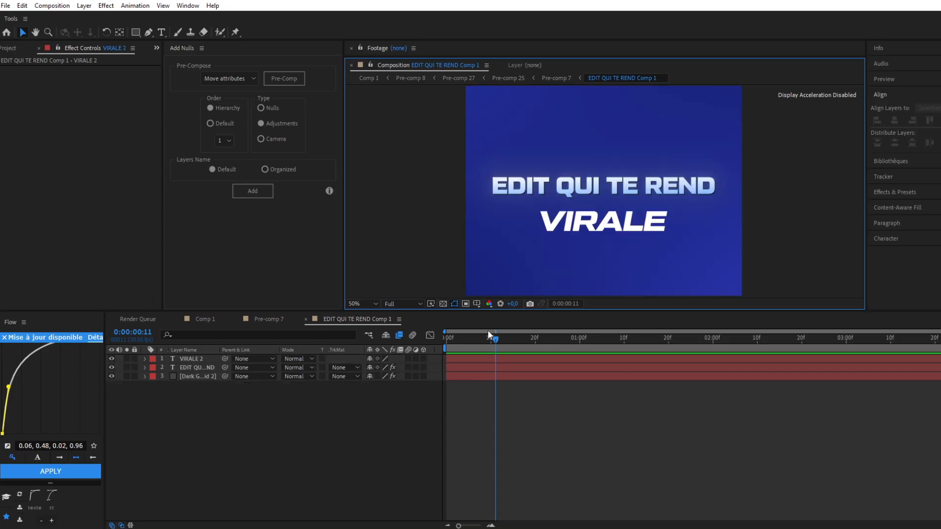
Apply the 4-Color Gradient effect to the VIRALE text layer
left_click(497, 359)
key("ctrl+space")
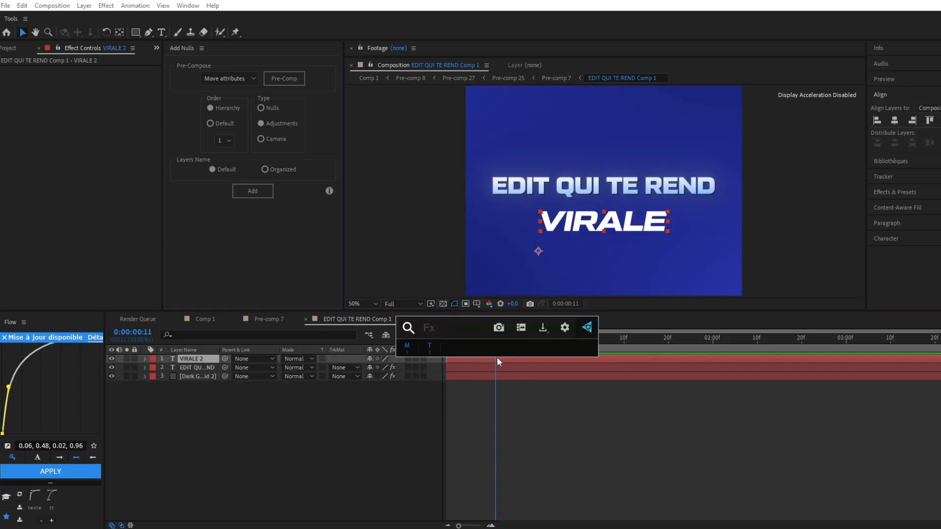
type("4")
left_click(493, 360)
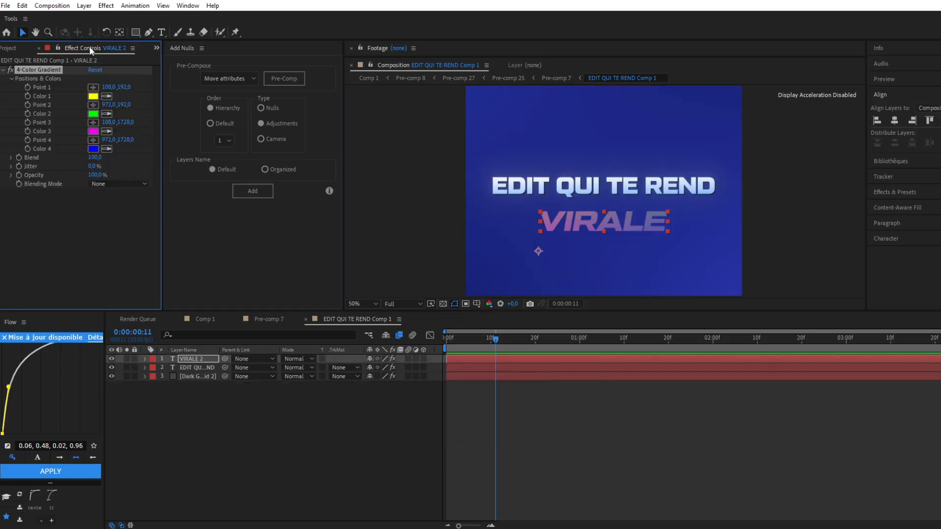
Place the four gradient points around VIRALE at about 340, 984; 800, 992; 276, 1260; and 772, 1236
scroll(612, 178, "down", 2)
left_click_drag(549, 91, 579, 194)
left_click_drag(659, 91, 638, 195)
left_click_drag(549, 289, 570, 228)
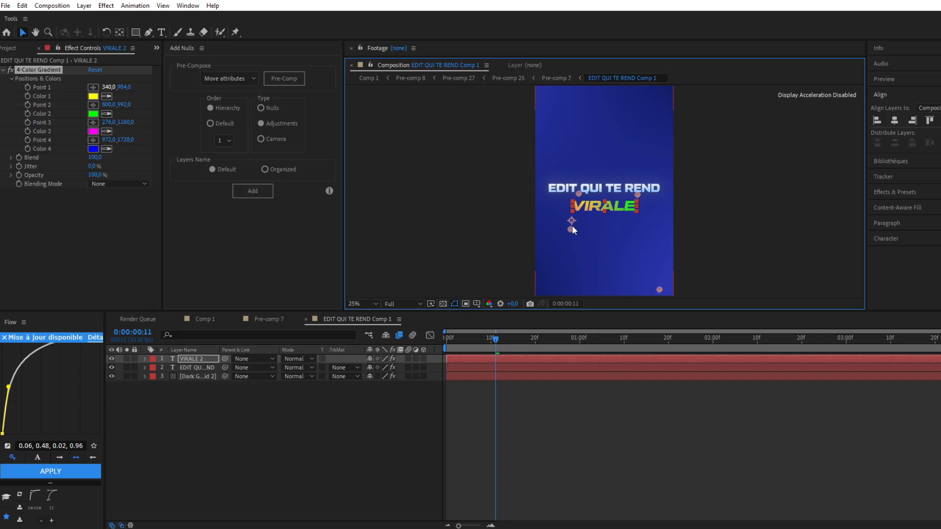
left_click_drag(660, 289, 634, 228)
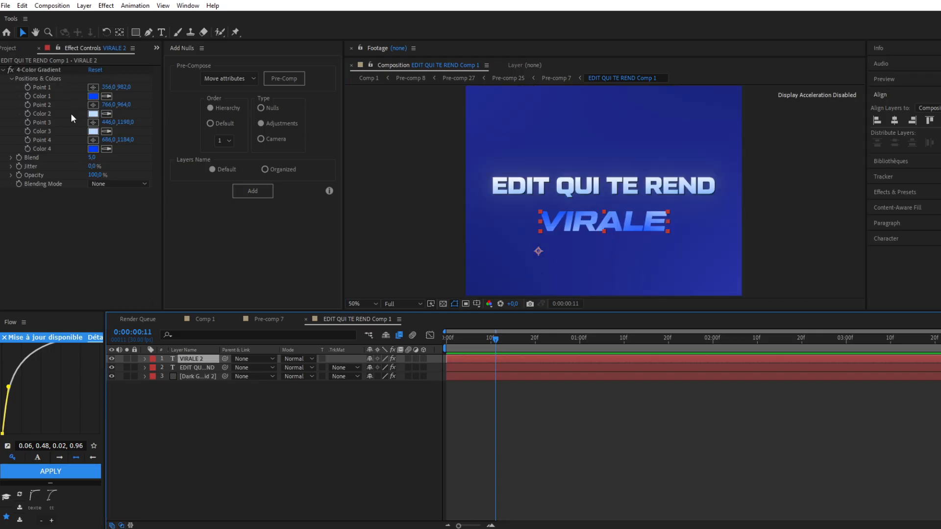
Fine-tune the 4-Color Gradient on VIRALE, moving point 1 to about 294, 956, point 3 to 446, 1182 and point 4 to 666, 1196
left_click(39, 70)
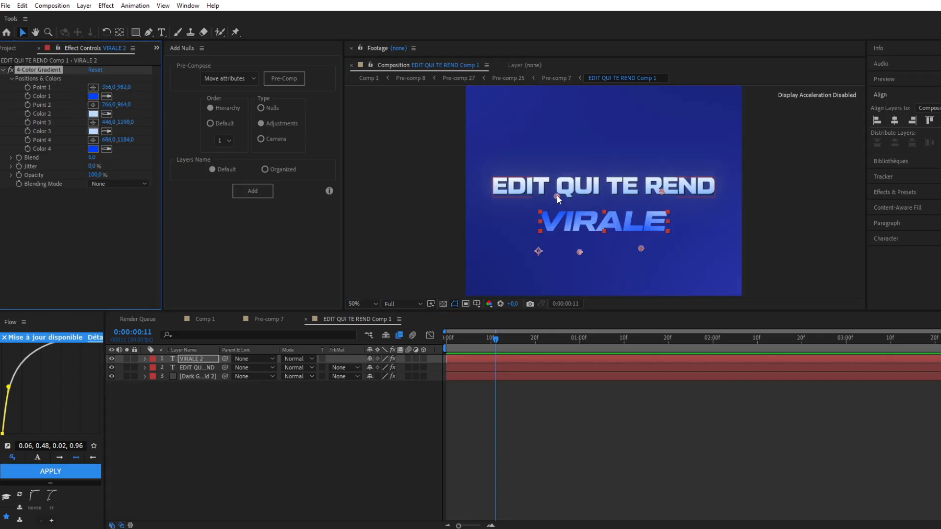
left_click_drag(556, 195, 541, 190)
left_click_drag(581, 252, 581, 248)
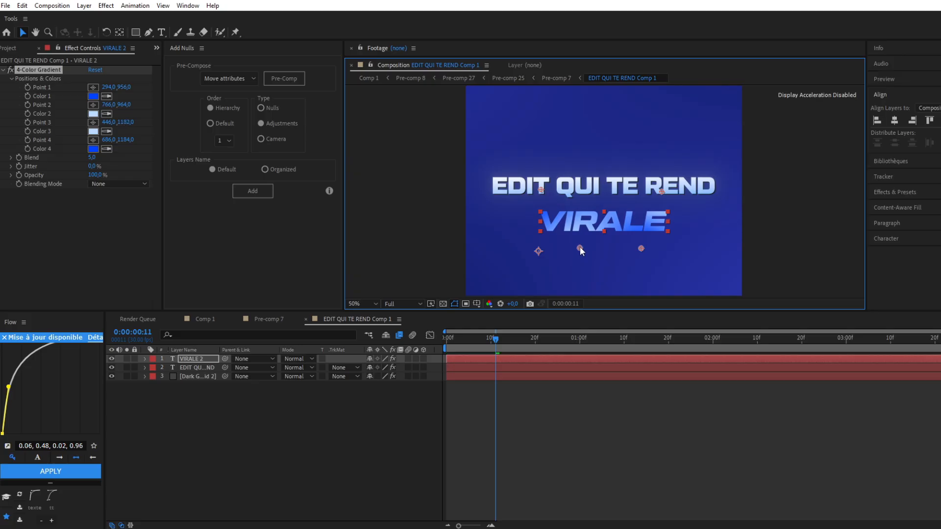
mouse_move(642, 248)
left_mouse_down()
mouse_move(654, 252)
mouse_move(637, 251)
left_mouse_up()
left_click(460, 251)
key("comma")
key("period")
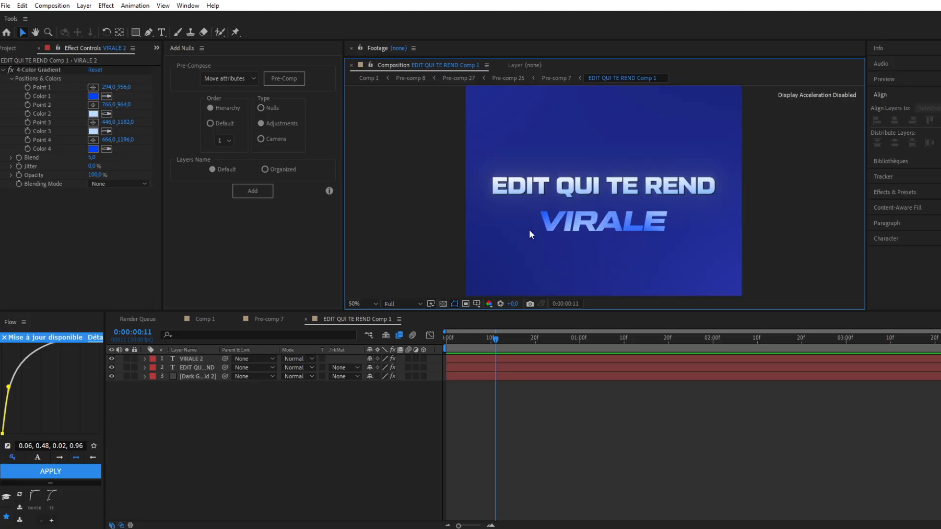
Apply the CC Light Sweep effect to the VIRALE text layer
left_click(497, 357)
key("ctrl+space")
type("swee")
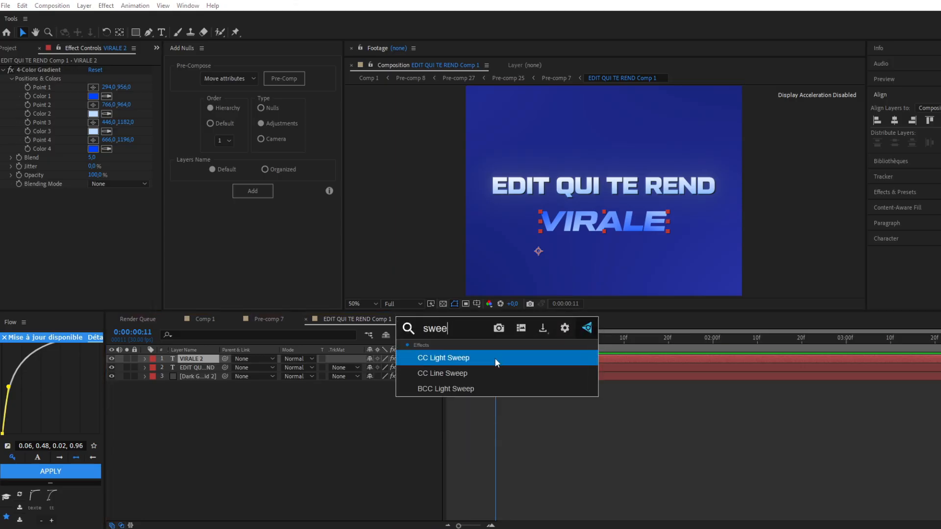
left_click(452, 360)
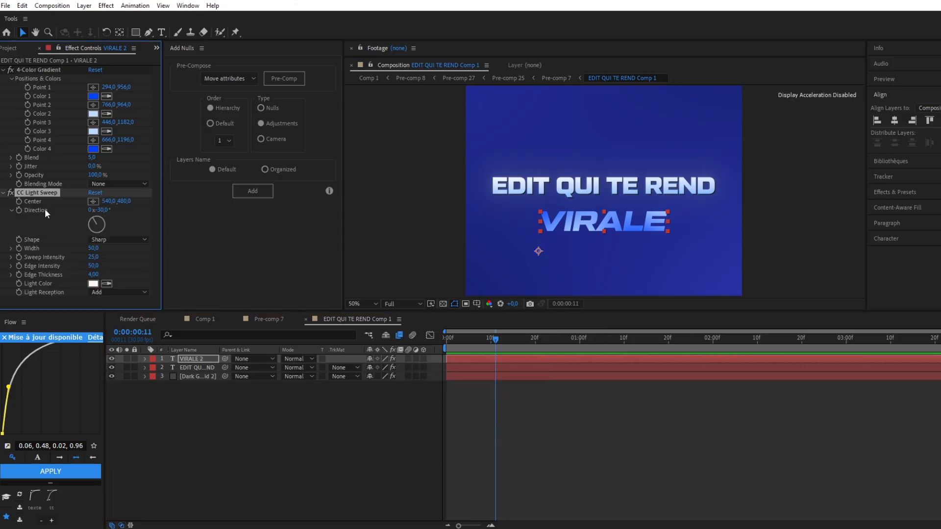
Move the light sweep's center onto VIRALE at about 554, 1084, with sweep intensity 0 and width 228
key("comma")
key("comma")
left_click_drag(606, 158, 608, 223)
key("period")
key("period")
left_click_drag(93, 248, 1, 266)
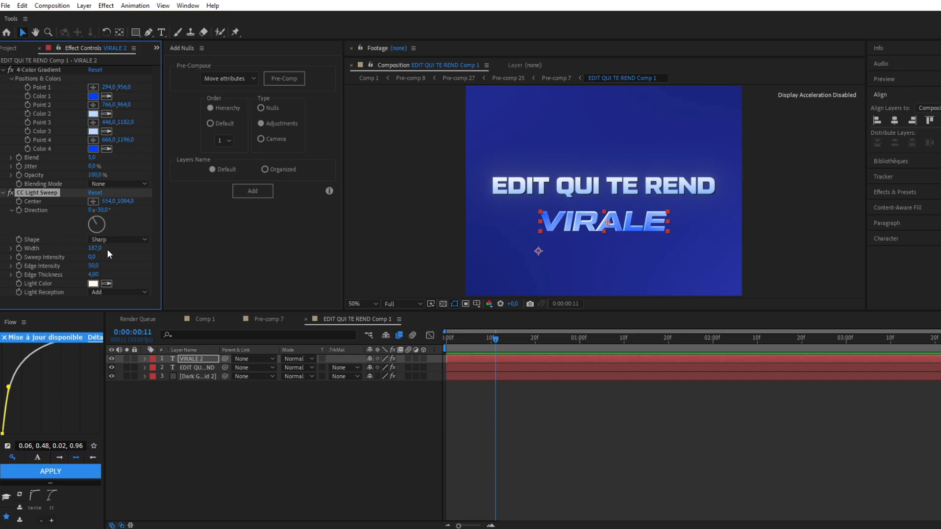
left_click_drag(94, 248, 117, 249)
Apply the Drop Shadow effect to the VIRALE layer and duplicate that effect on the same layer
left_click(483, 357)
key("ctrl+space")
type("dr")
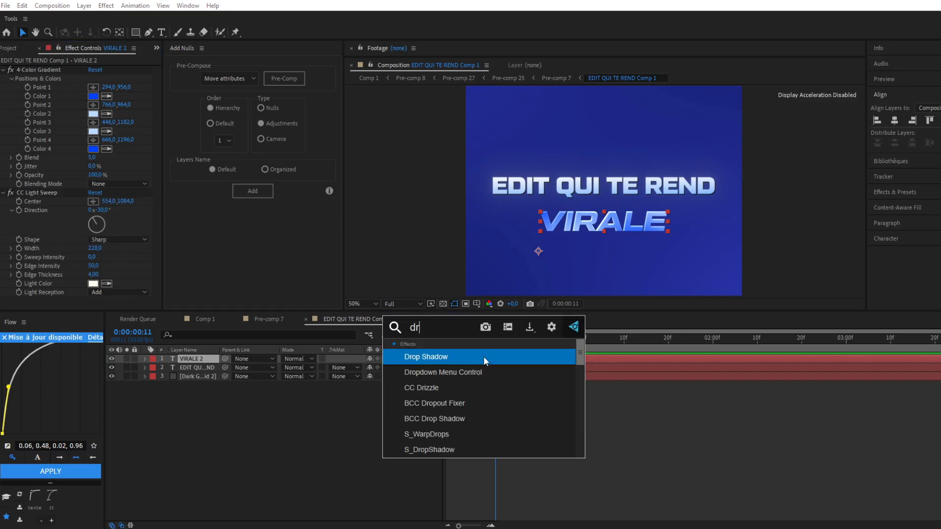
type("op")
left_click(457, 355)
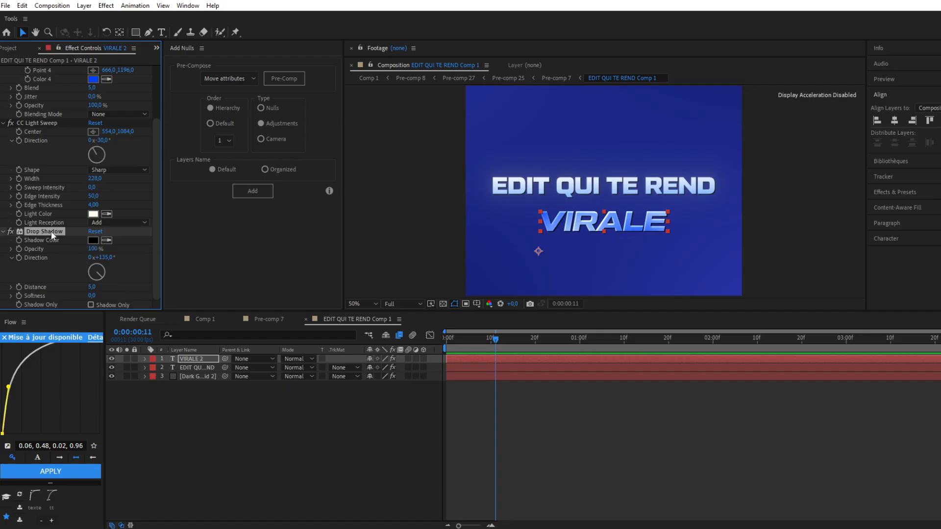
key("ctrl+d")
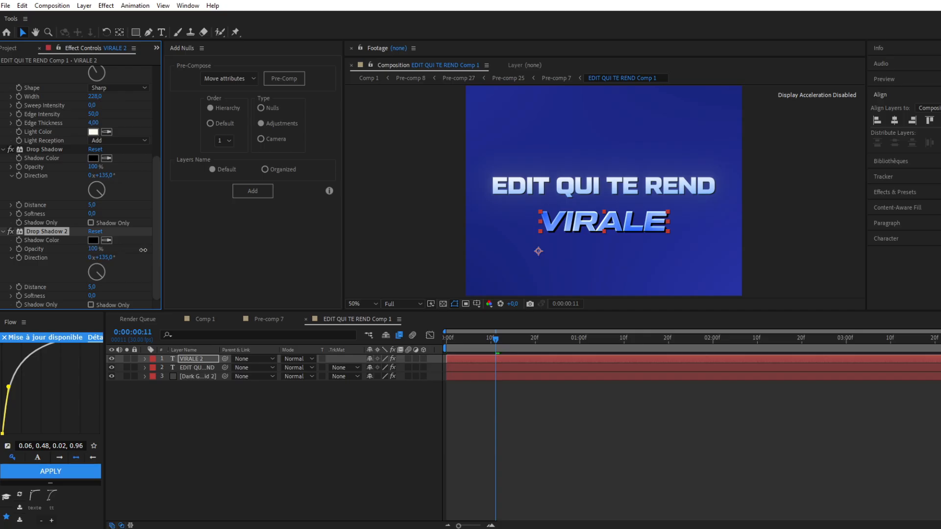
left_click(523, 231)
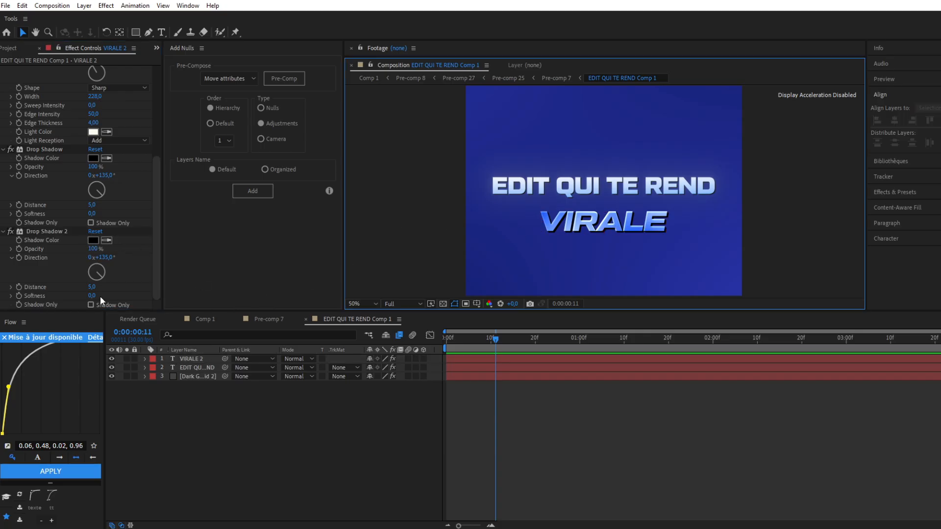
scroll(100, 296, "up", 5)
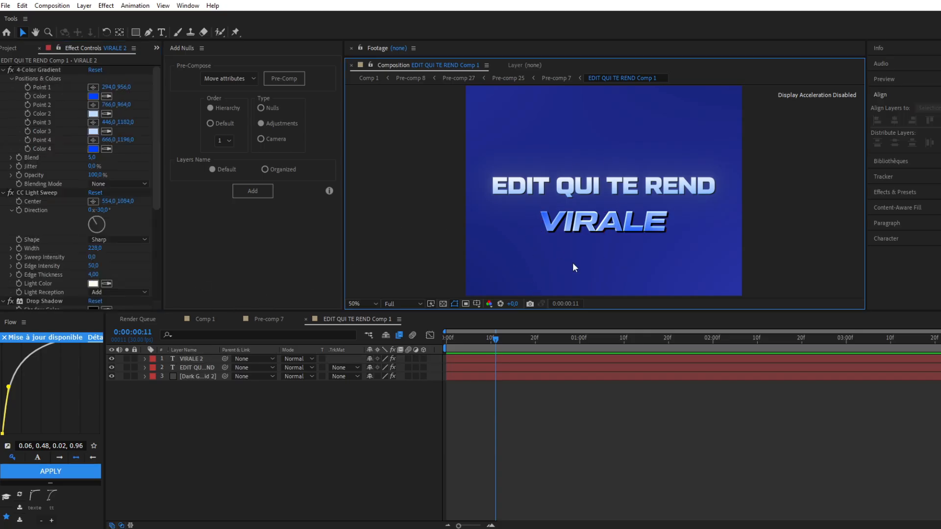
Duplicate the VIRALE text layer and turn off the Drop Shadow effects on the copy
left_click(552, 223)
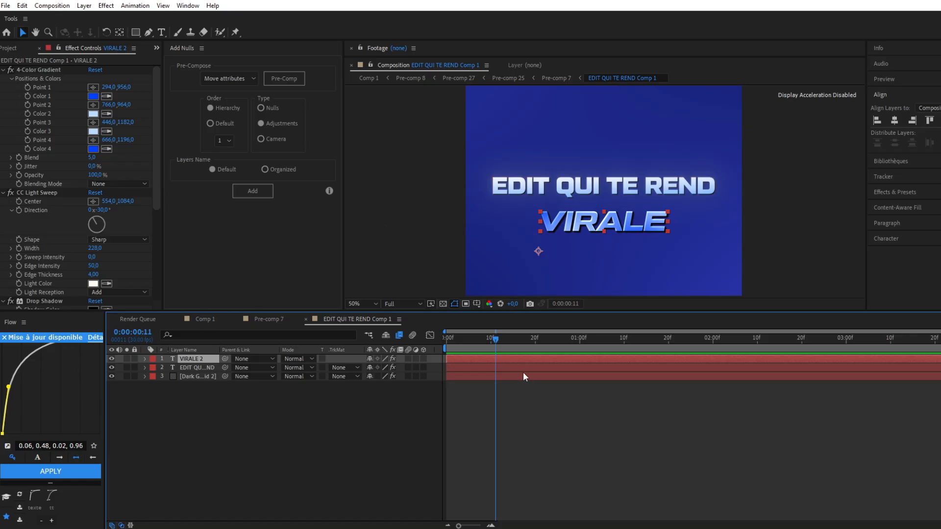
key("ctrl+d")
scroll(56, 144, "down", 5)
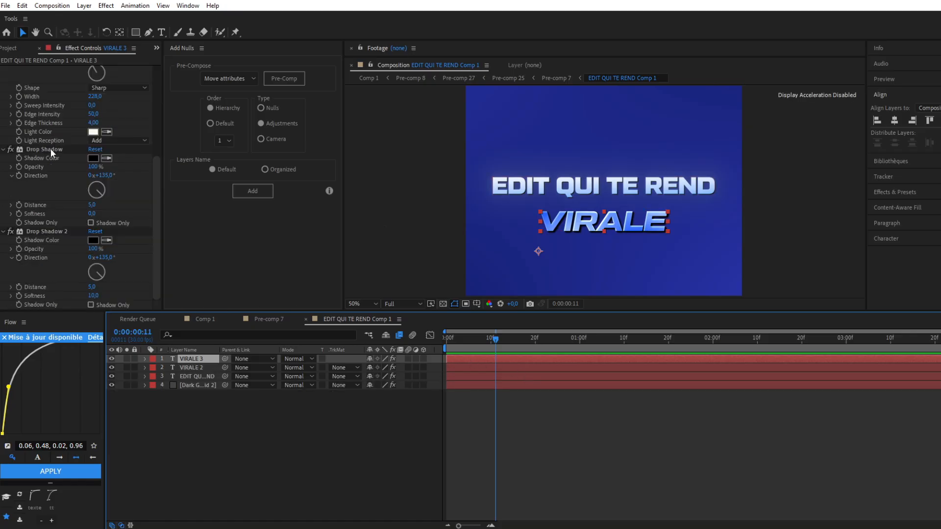
left_click(10, 149)
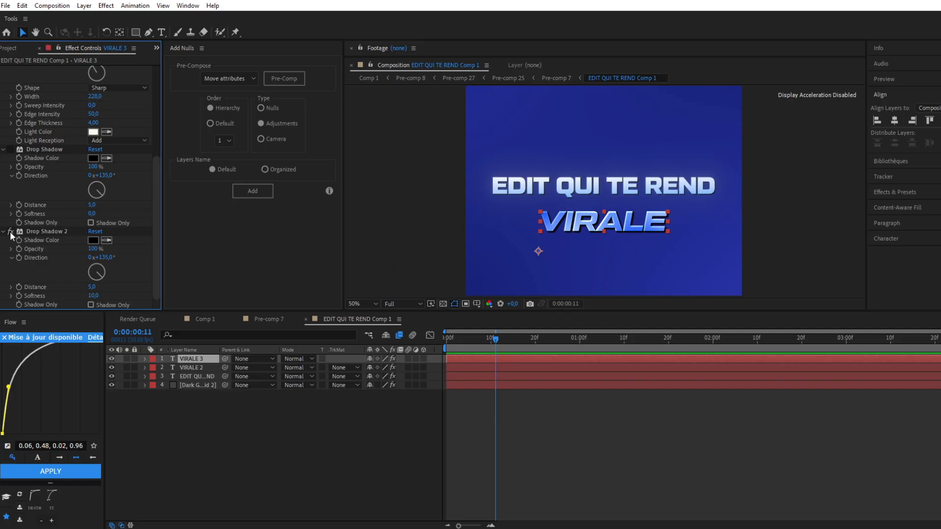
Apply Deep Glow to the duplicated VIRALE layer, enable Unmult and lower the glow's exposure
left_click(490, 357)
key("ctrl+space")
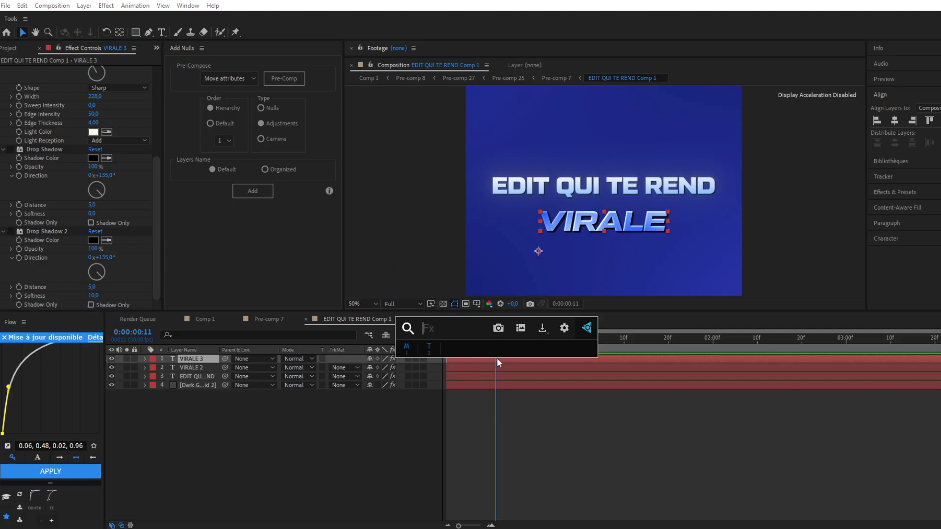
type("dee")
left_click(497, 358)
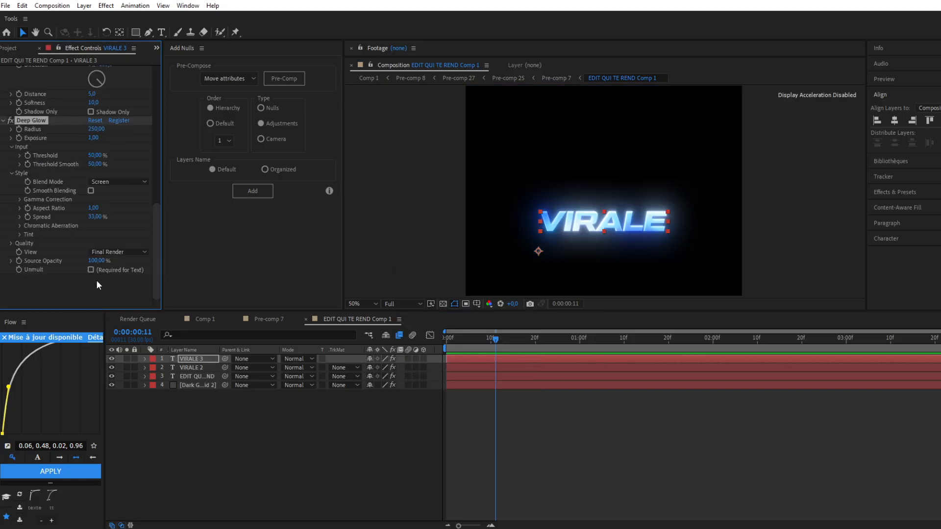
left_click(91, 269)
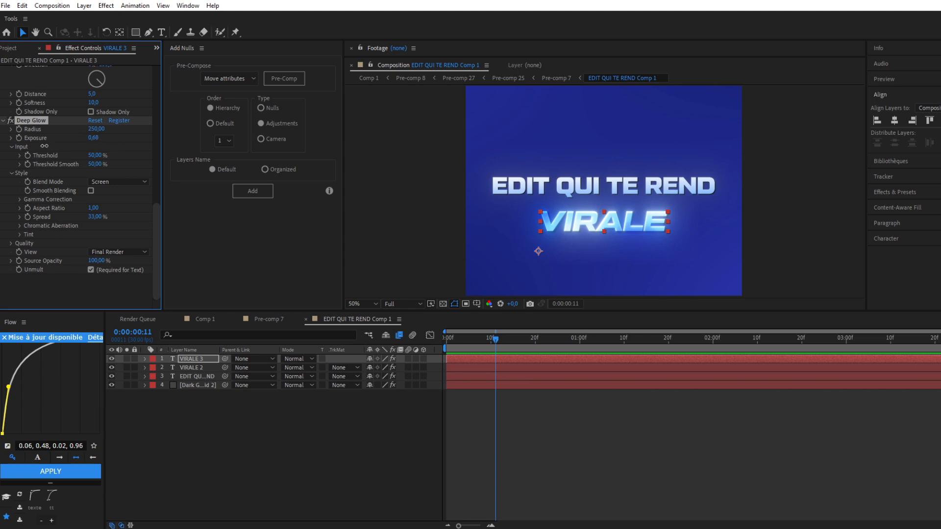
left_click_drag(93, 138, 13, 155)
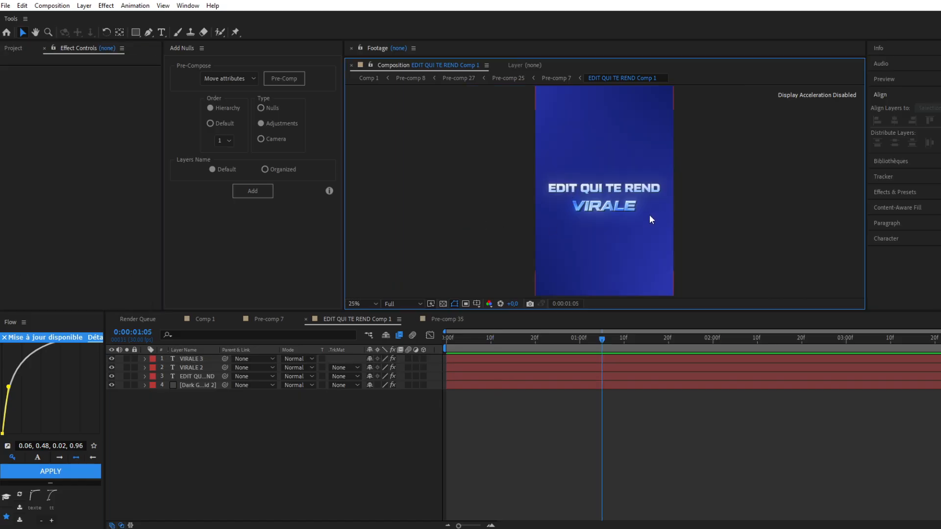
Pre-compose the two VIRALE text layers together with the EDIT QUI TE REND text layer
left_click(192, 360)
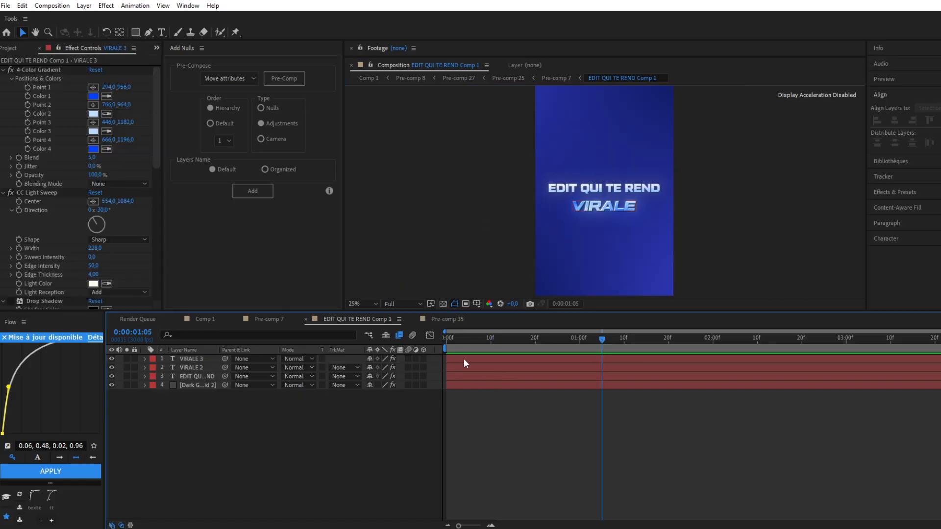
left_click(464, 360)
left_click(199, 375, "shift")
right_click(195, 360)
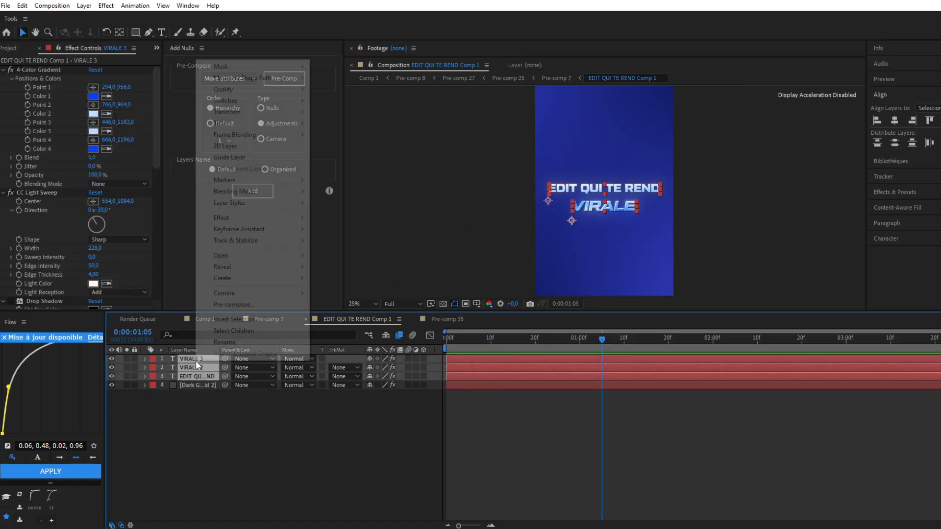
left_click(232, 304)
left_click(395, 255)
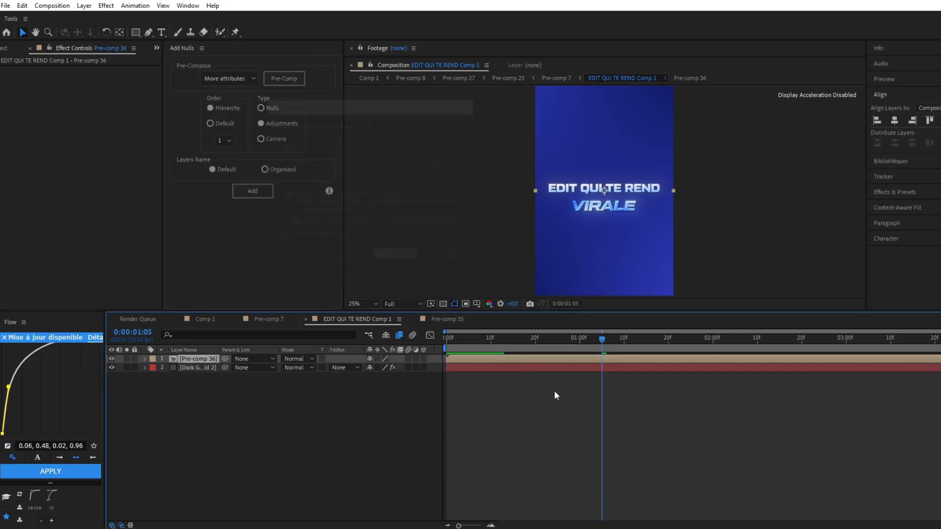
Inside the new title pre-comp, add an adjustment layer above the text and shift its start to about frame 24
double_click(478, 359)
left_click(489, 361)
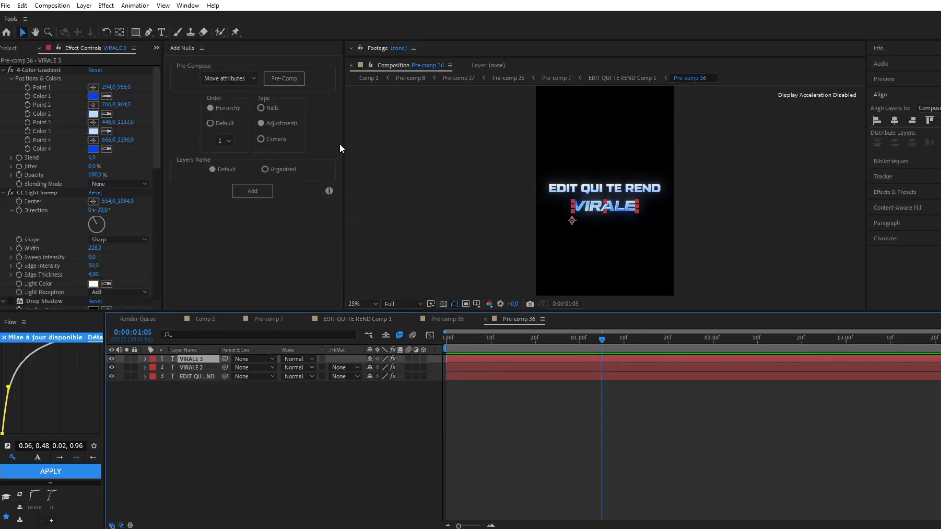
left_click(255, 192)
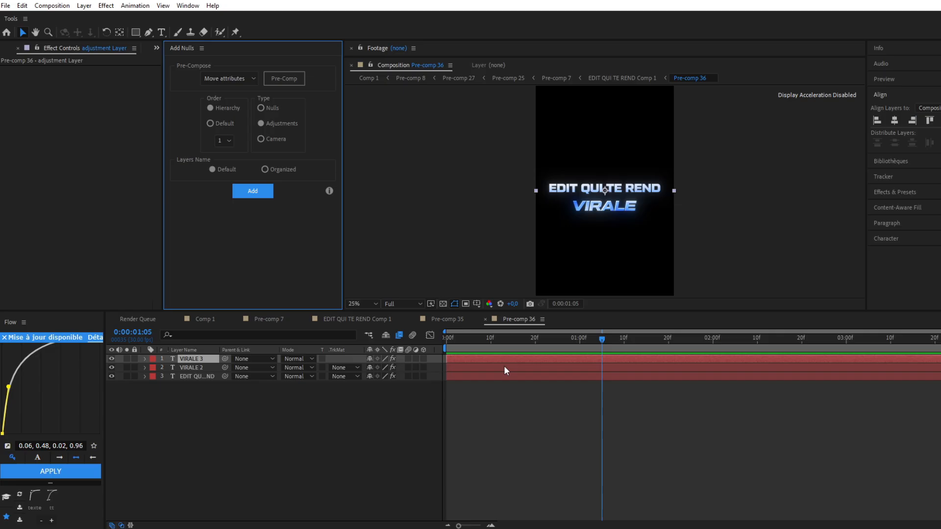
left_click_drag(521, 360, 568, 360)
left_click(575, 339)
Apply the Shatter effect to the adjustment layer with the Rendered view and the Glass pattern
key("ctrl+space")
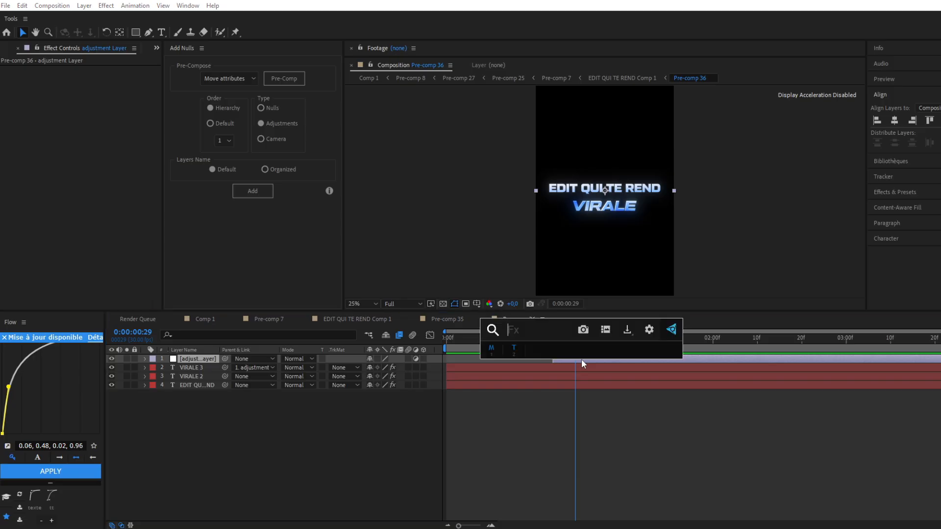
type("shatt")
left_click(552, 361)
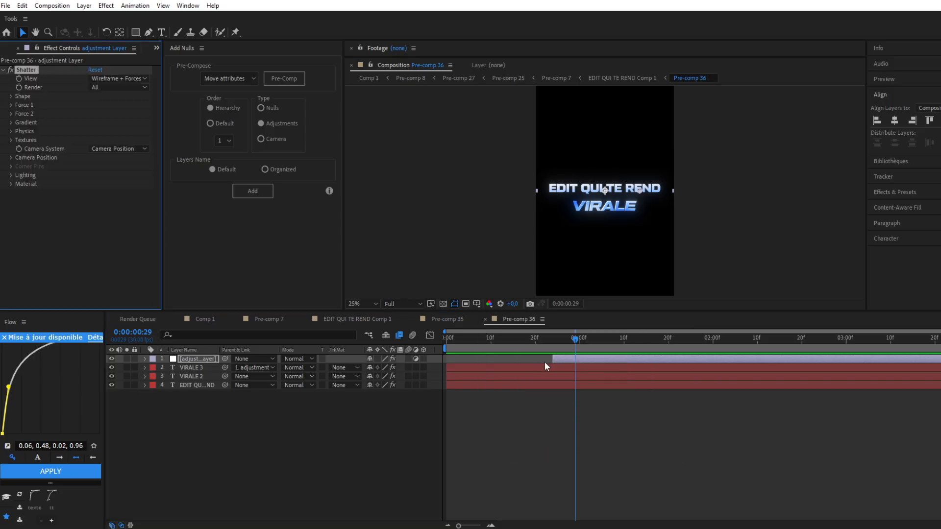
left_click(119, 79)
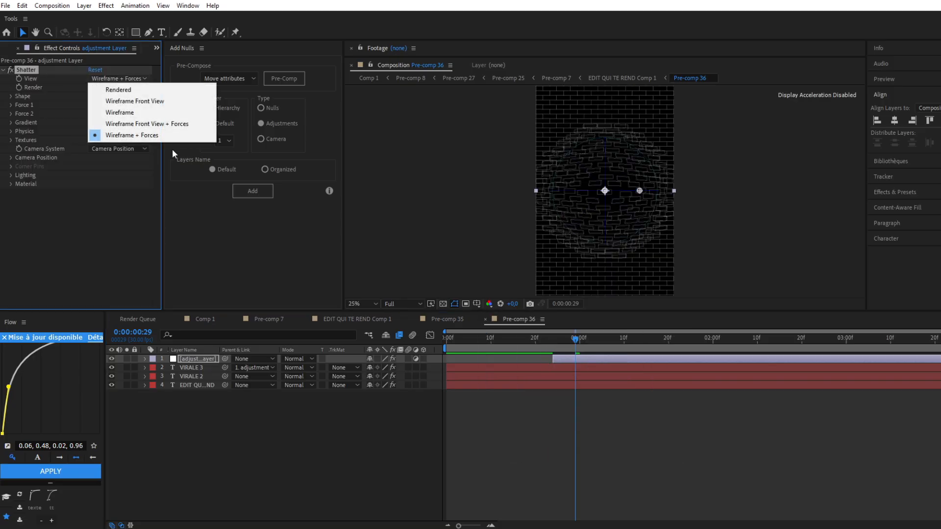
left_click(124, 91)
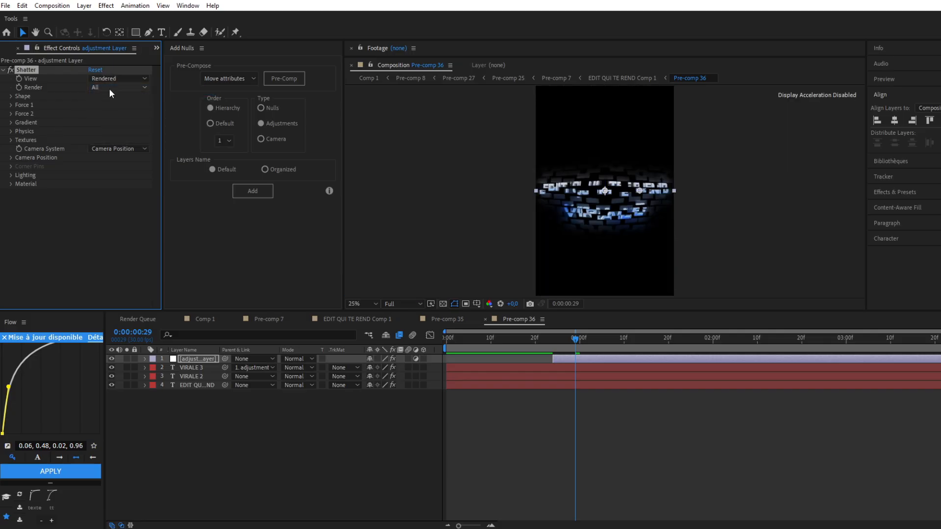
left_click(114, 106)
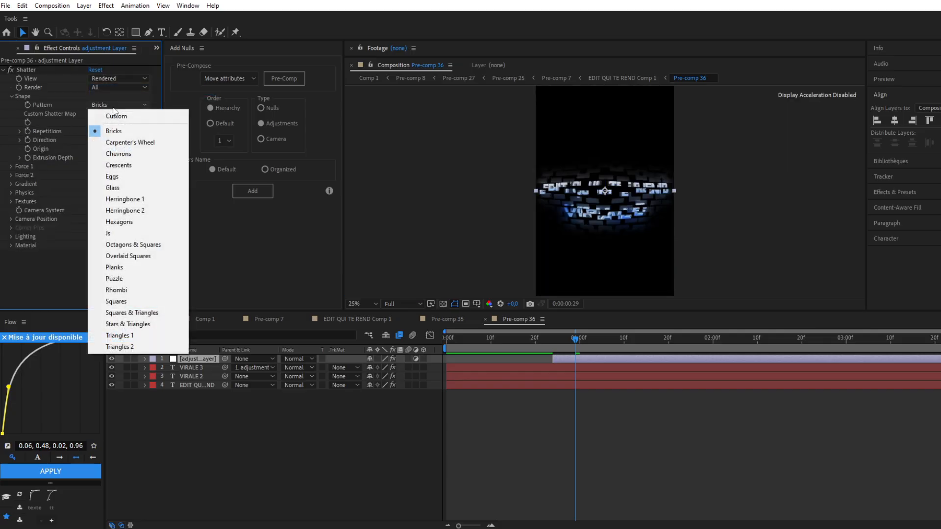
left_click(127, 188)
Set the strength of both Force 1 and Force 2 in the Shatter effect to 2
left_click(93, 202)
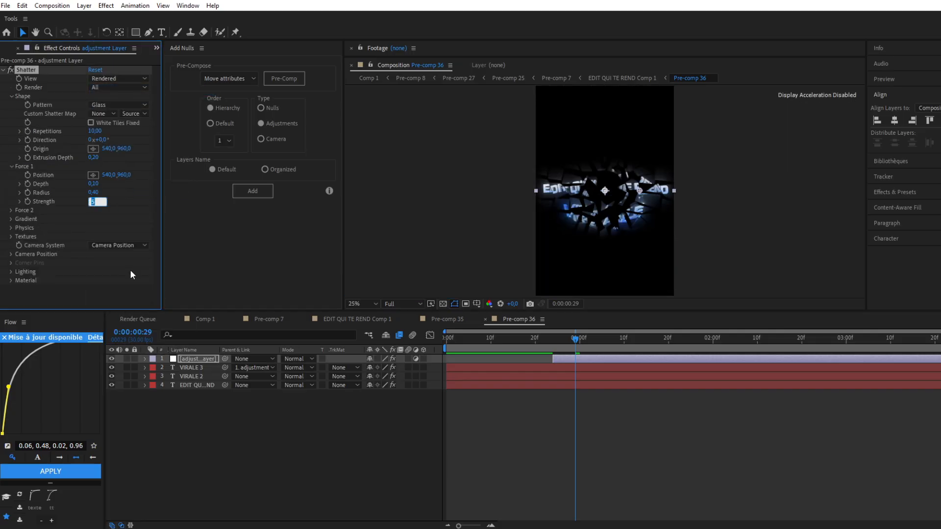
type("2")
left_click(130, 271)
left_click(488, 345)
left_click(11, 211)
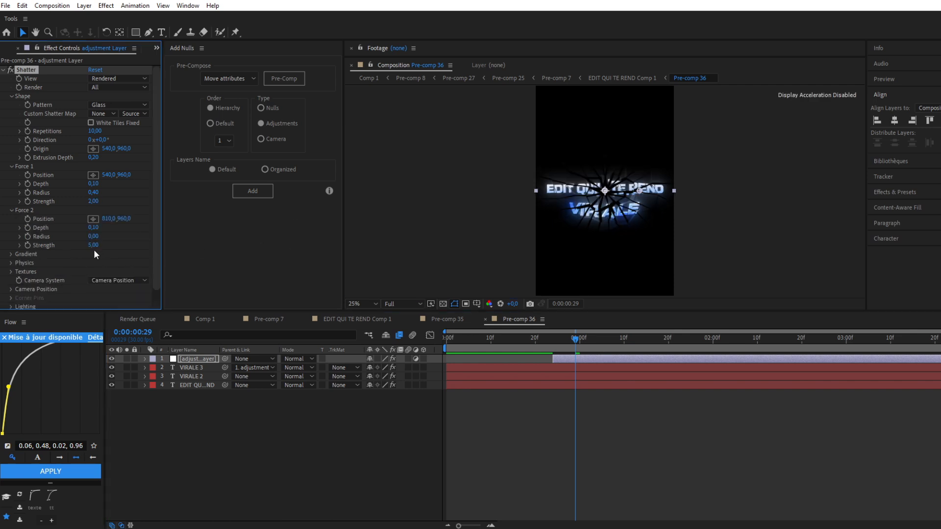
left_click(93, 246)
left_click(5, 238)
Set the Shatter physics to rotation speed 0.1, viscosity 1 and gravity 0.5
left_click(11, 263)
scroll(104, 248, "down", 2)
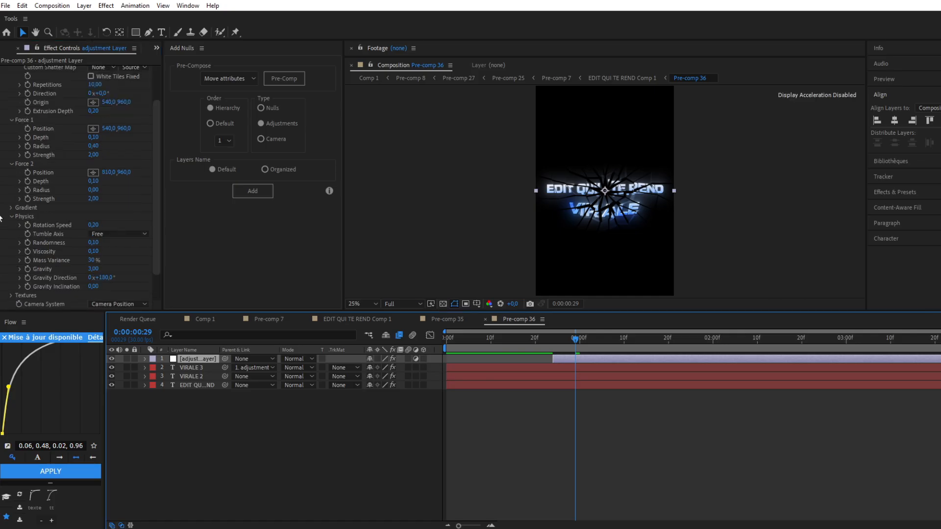
left_click(94, 225)
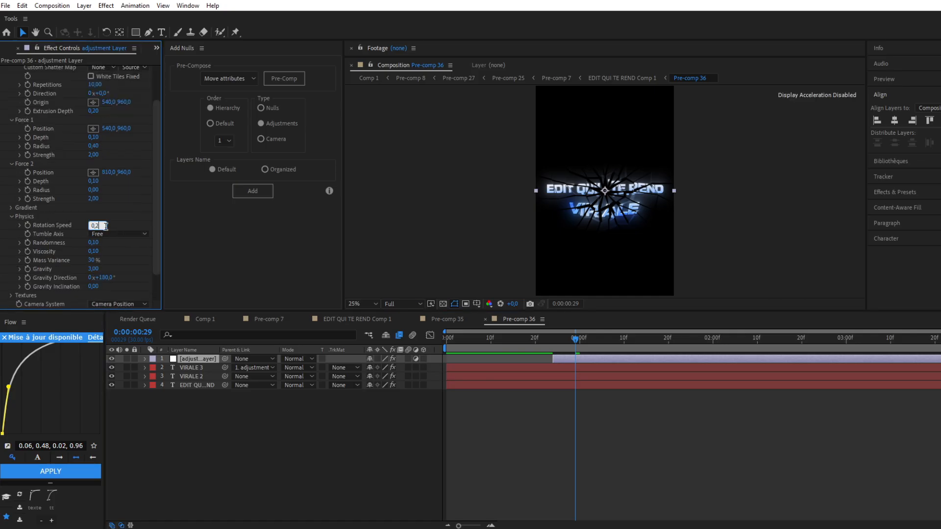
type("0,1")
key("Return")
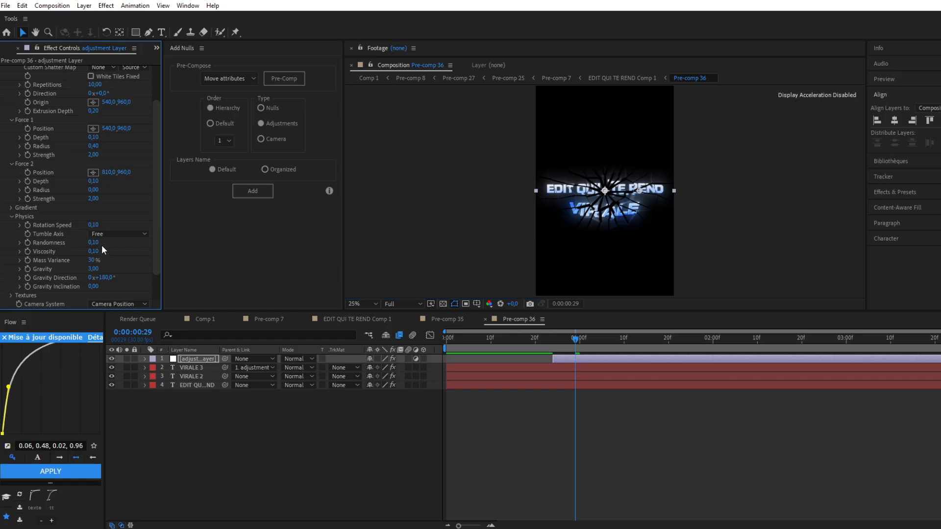
left_click(93, 251)
type("1")
key("Tab")
key("Tab")
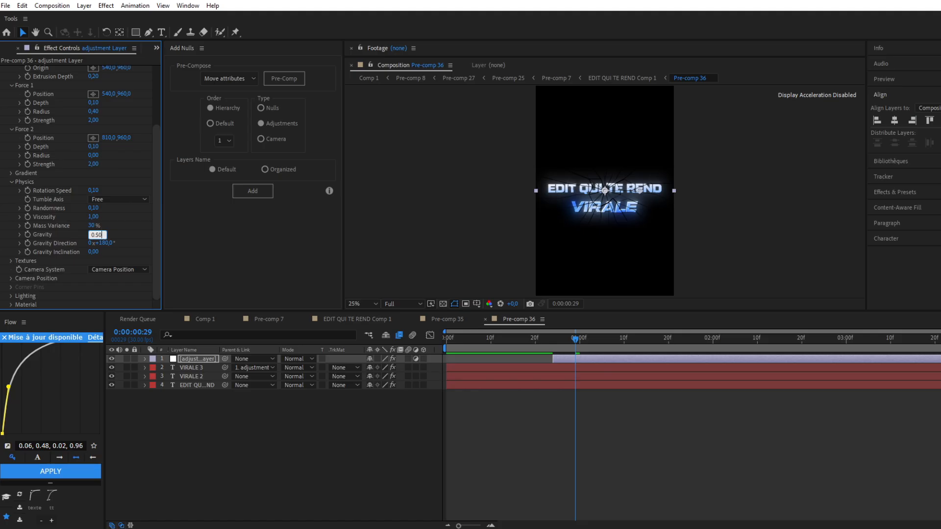
key("Return")
Preview the shatter animation in the title pre-comp and in its parent composition over the blue background
key("space")
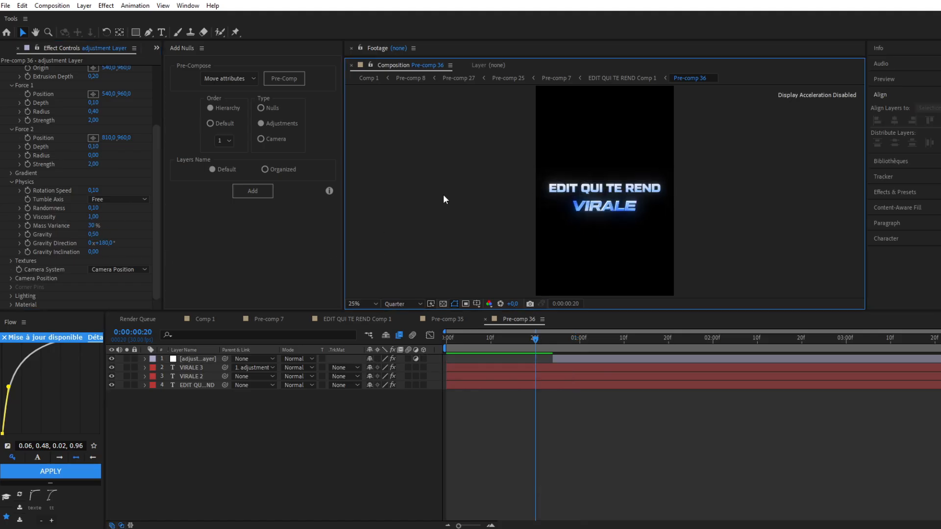
left_click(469, 342)
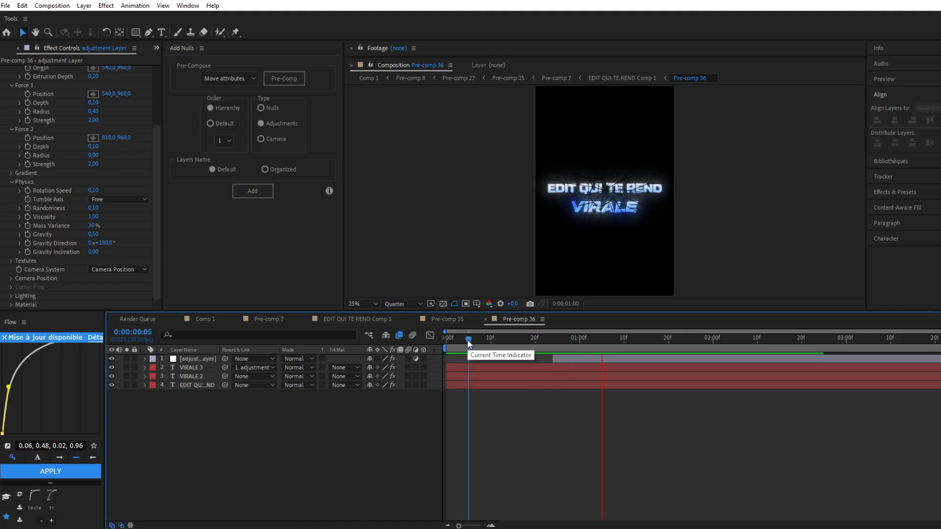
left_click_drag(468, 340, 442, 350)
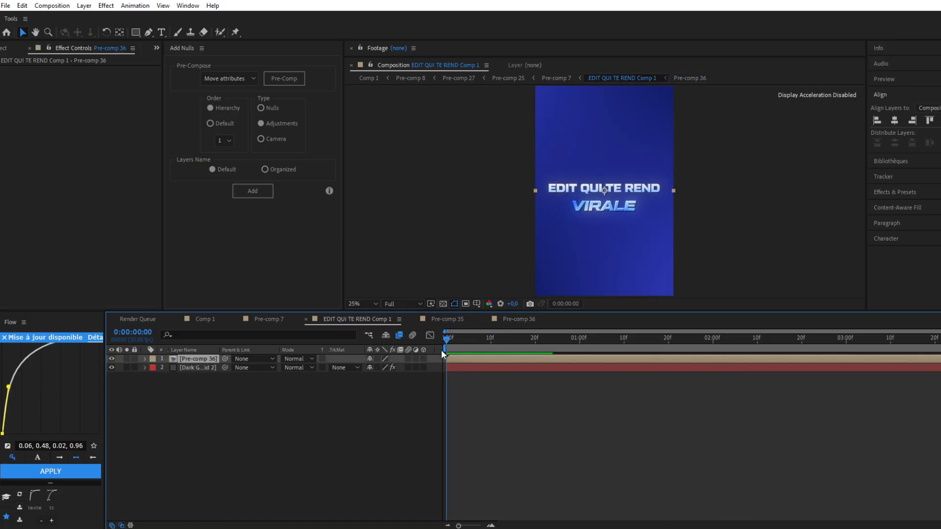
key("space")
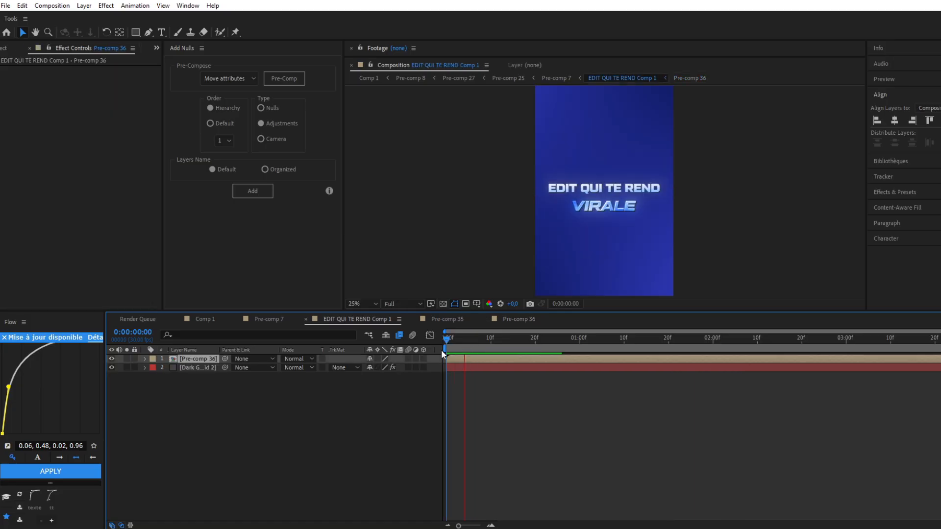
key("space")
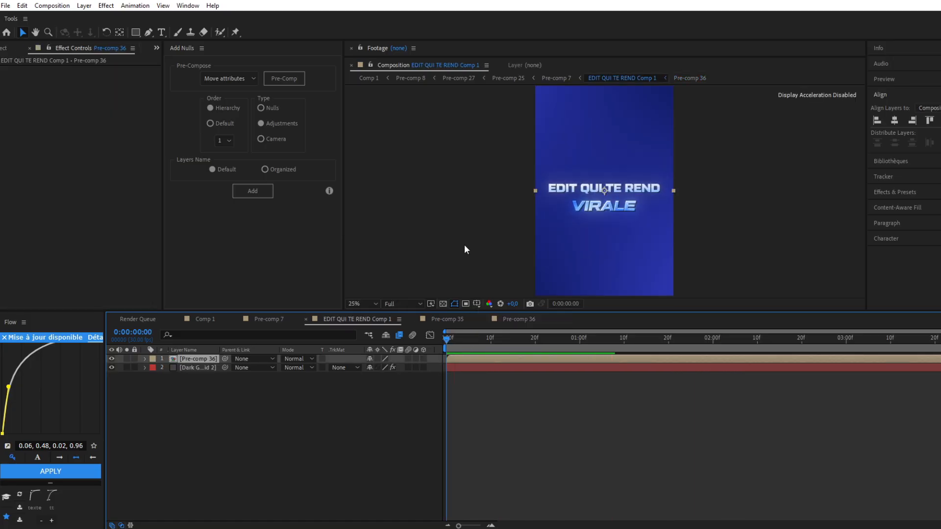